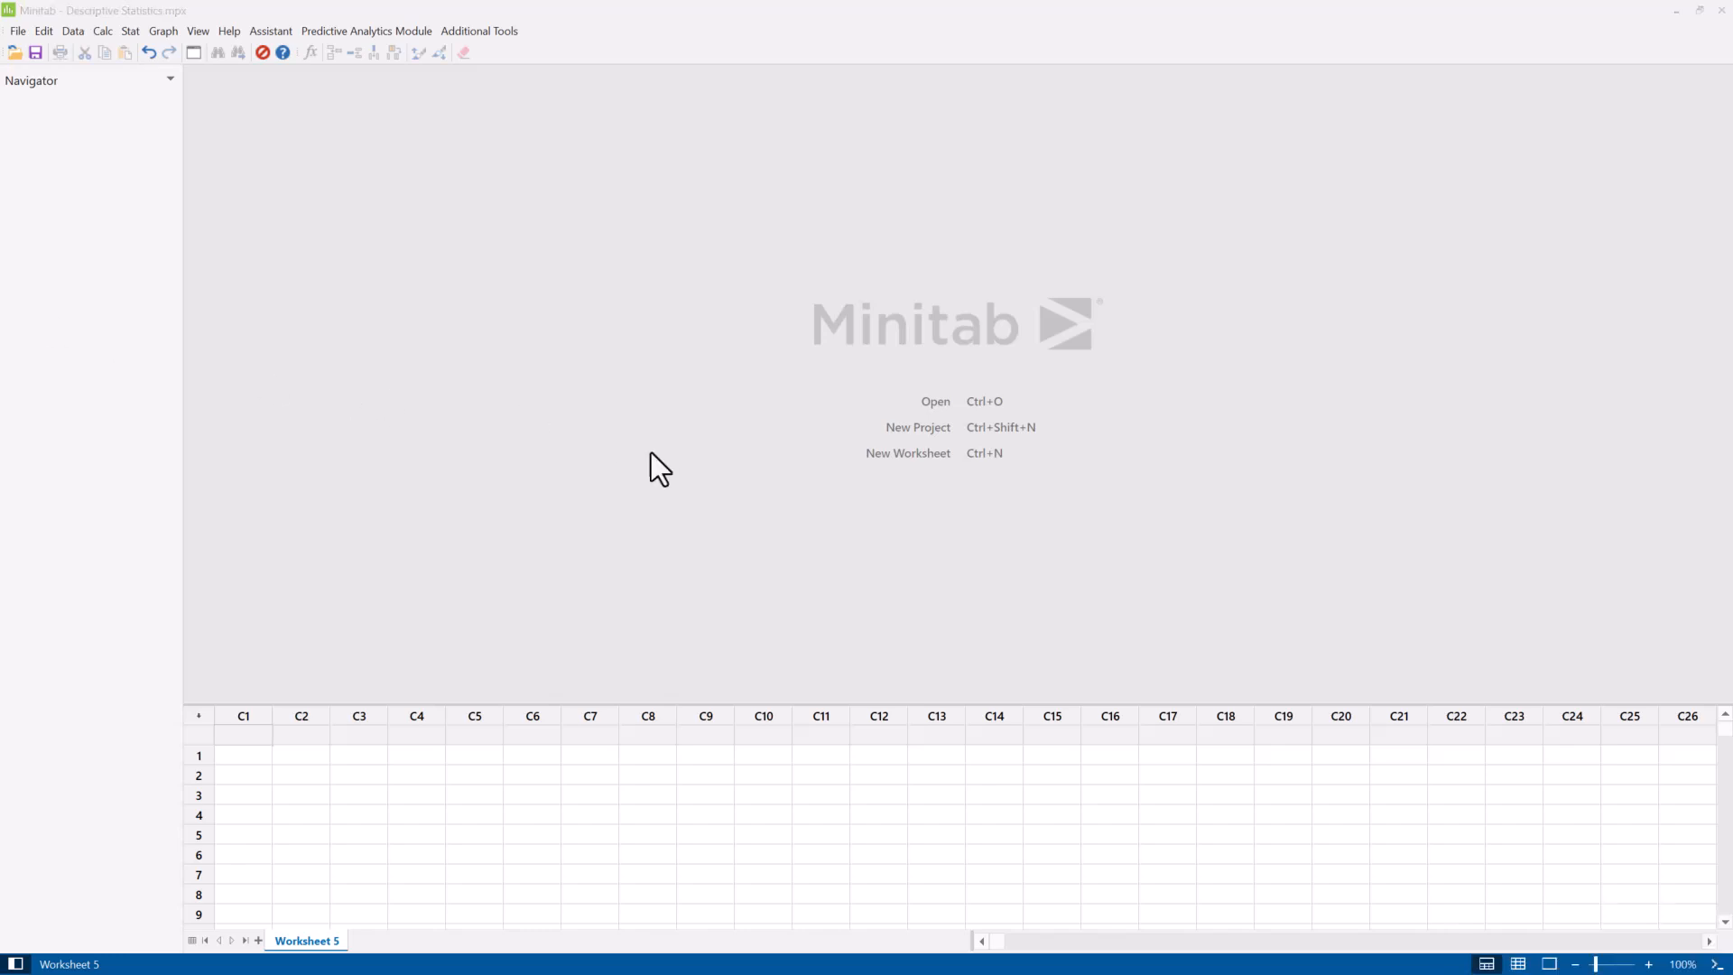
# Open the crop_yield.csv file for import as a text file.
pyautogui.click(402, 430)
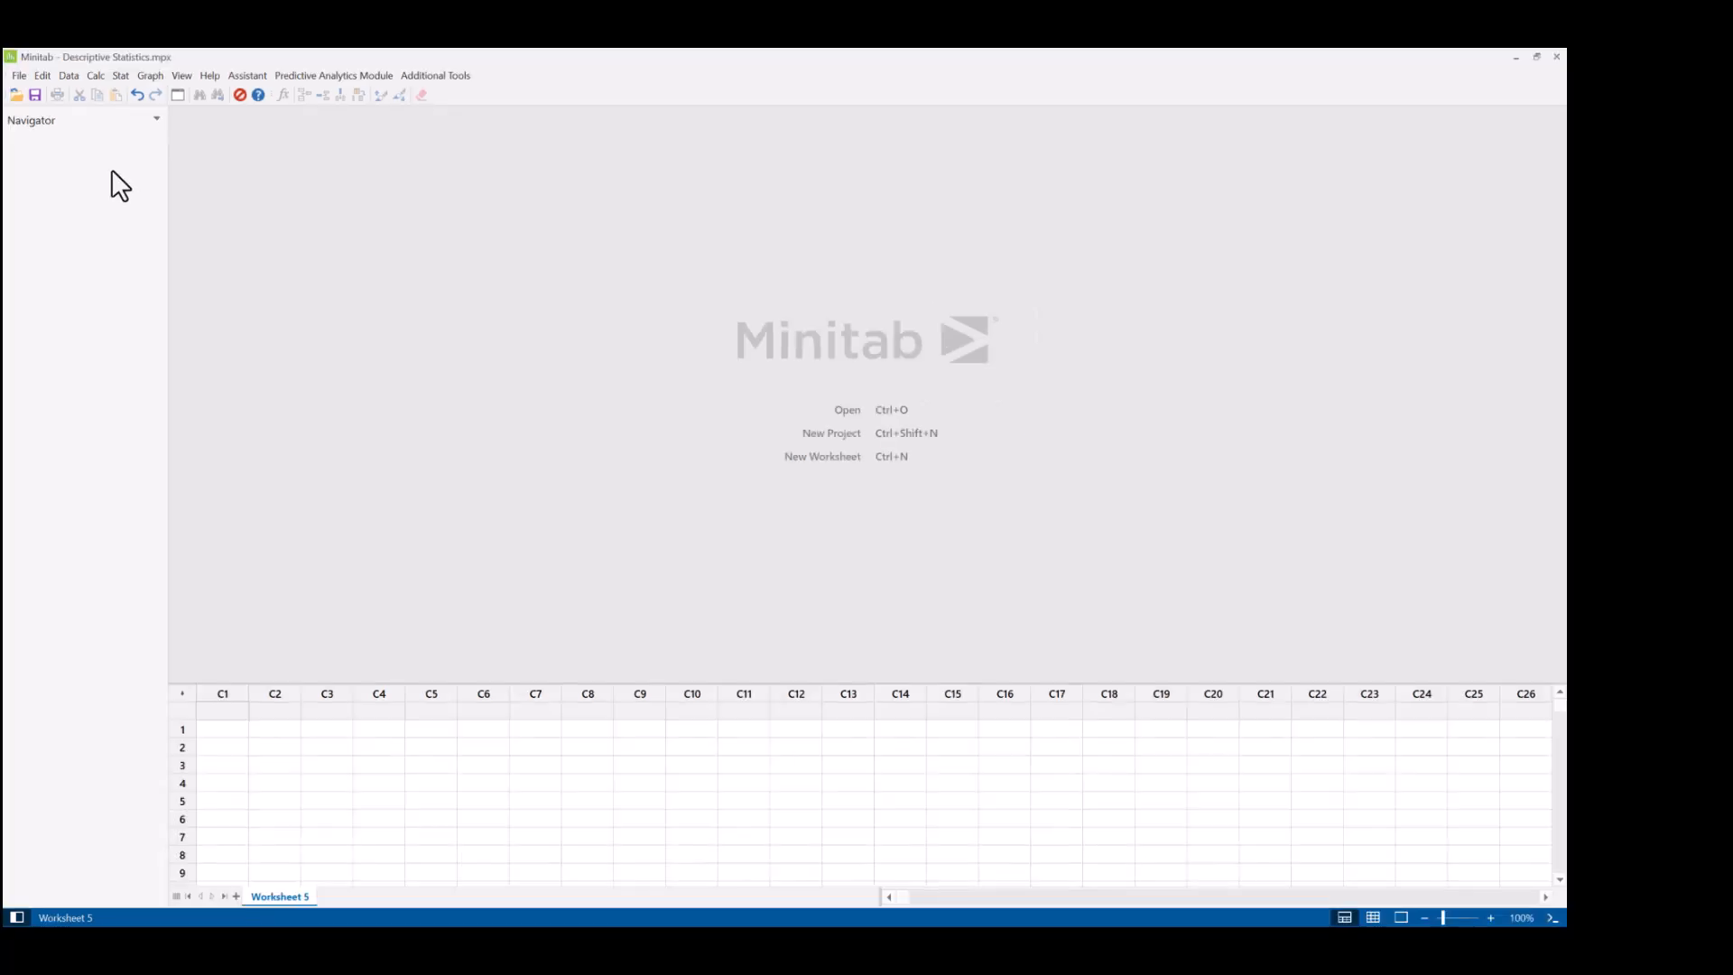
pyautogui.click(22, 78)
pyautogui.moveTo(42, 97)
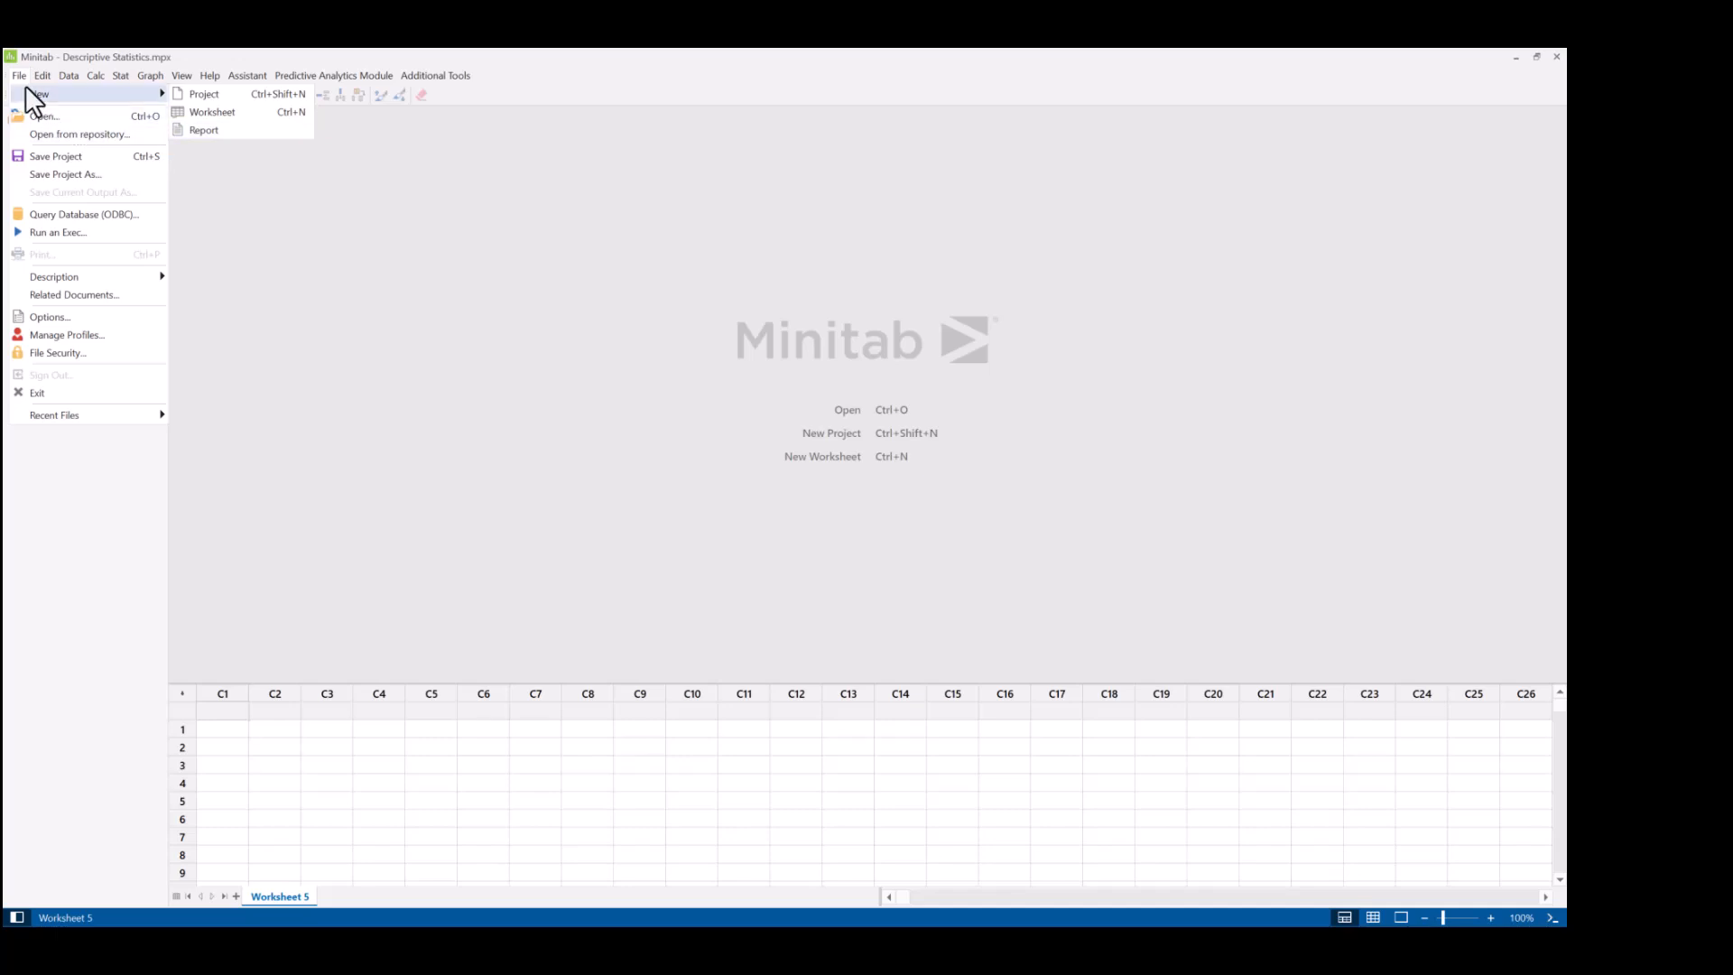
pyautogui.click(69, 121)
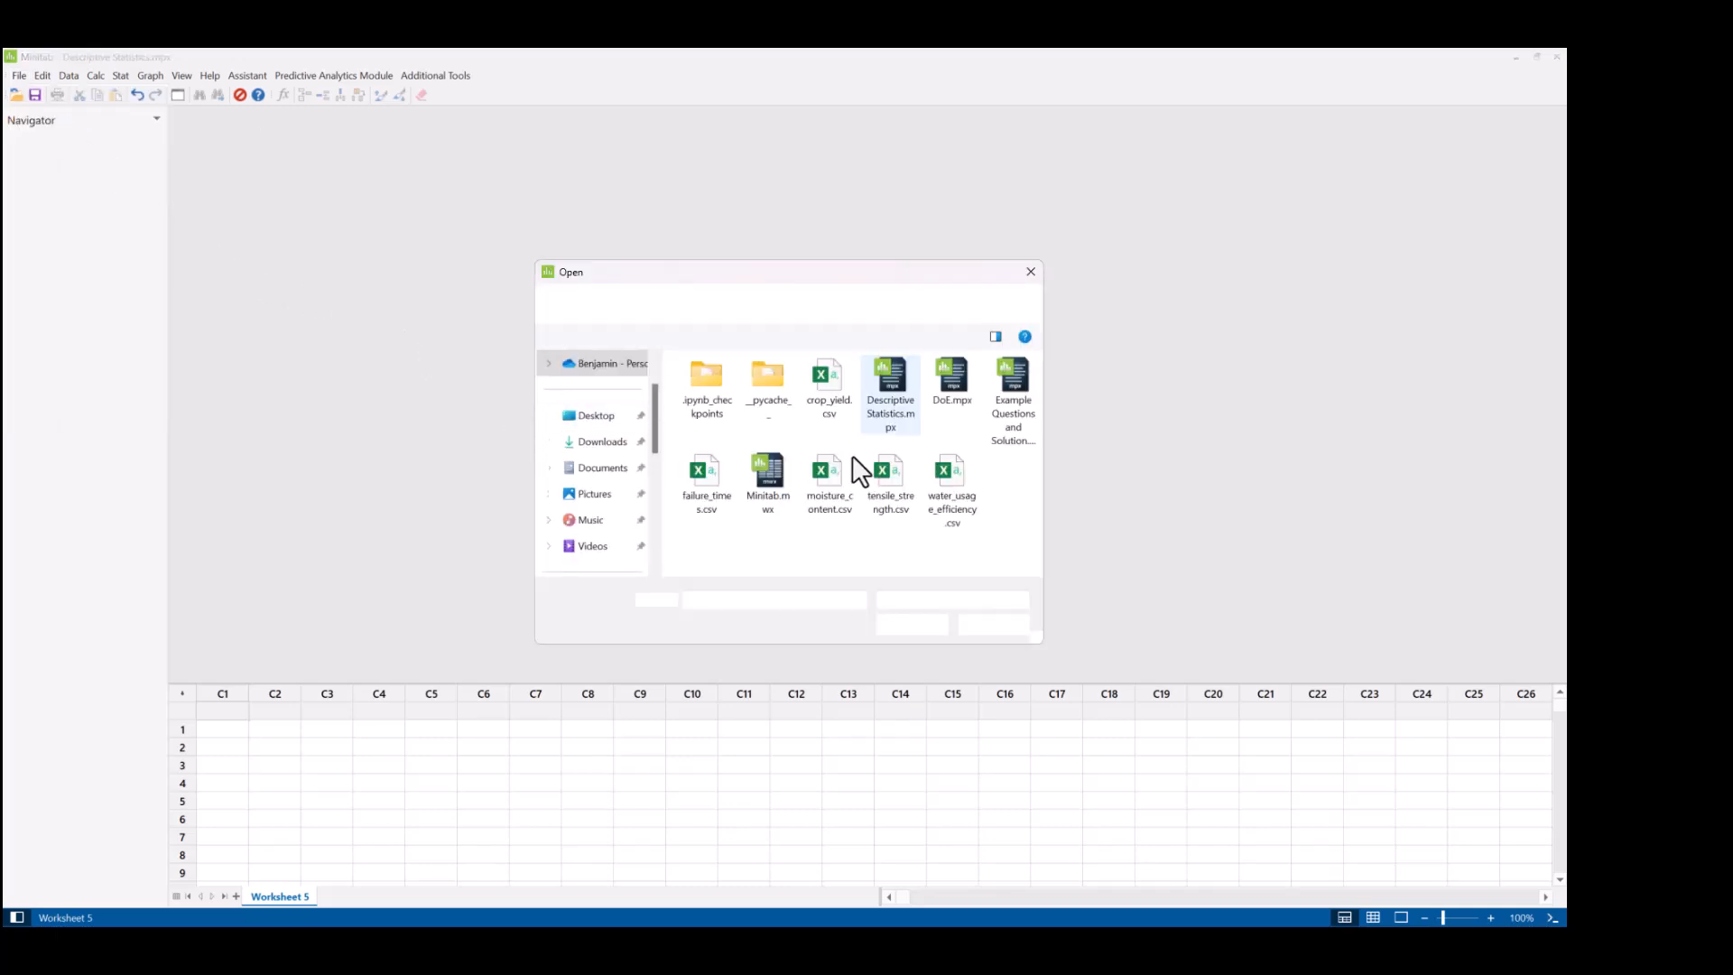
pyautogui.click(835, 386)
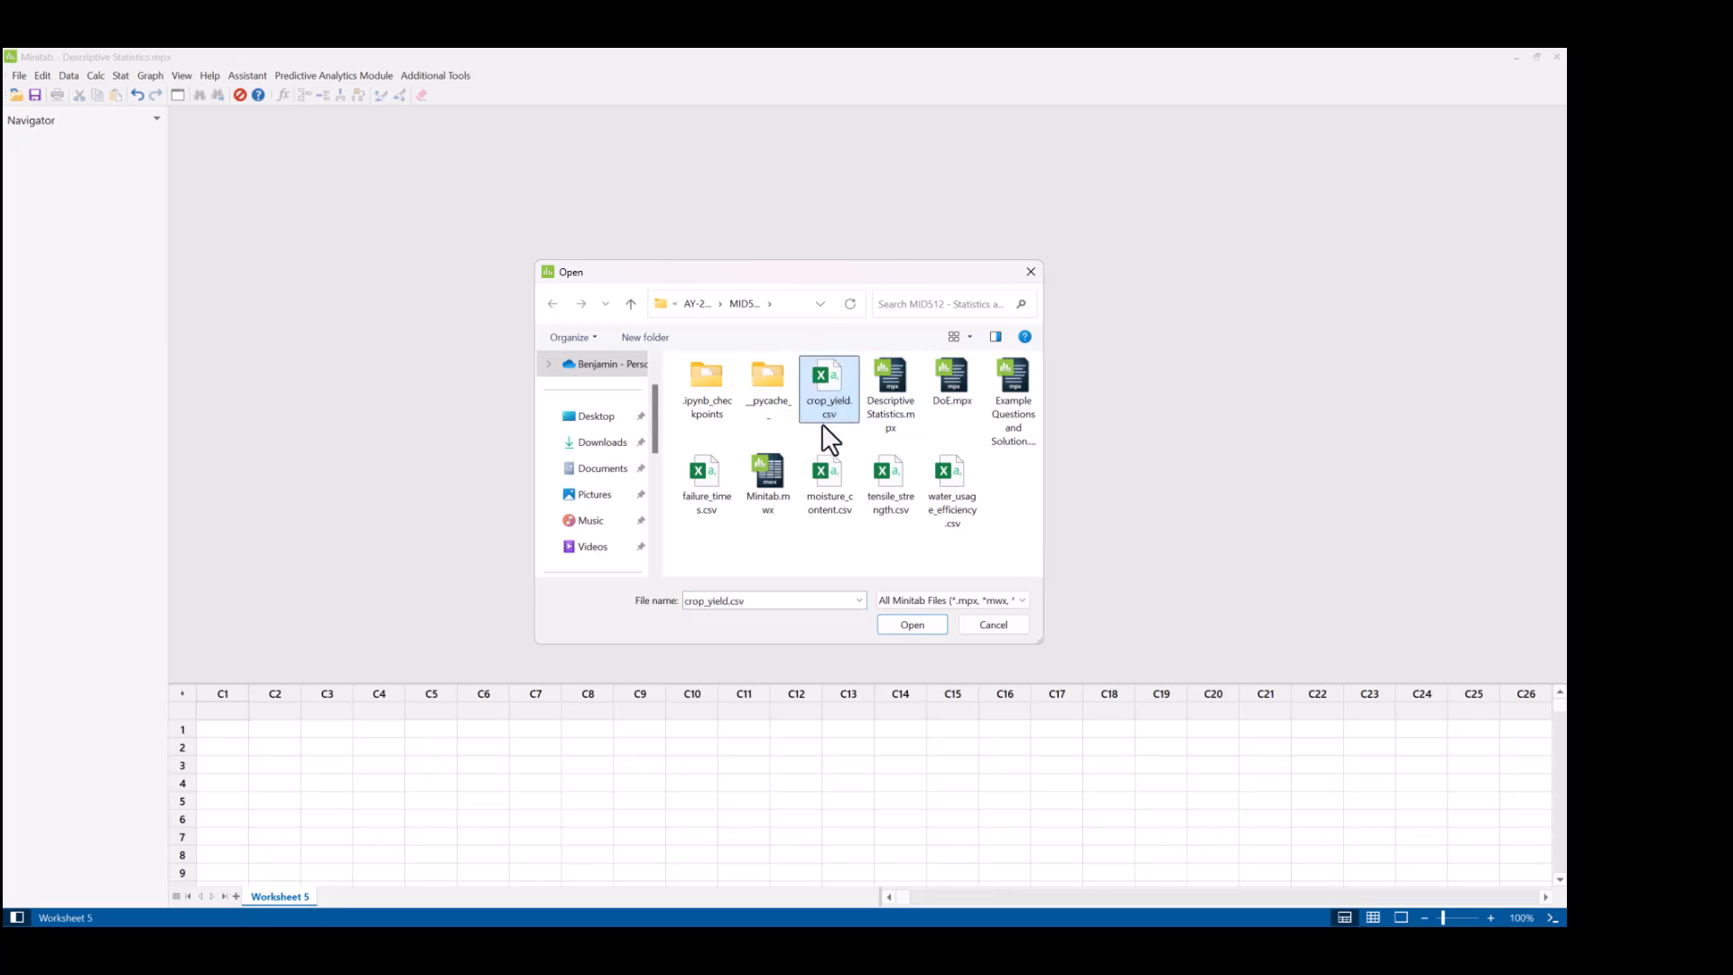
pyautogui.click(918, 626)
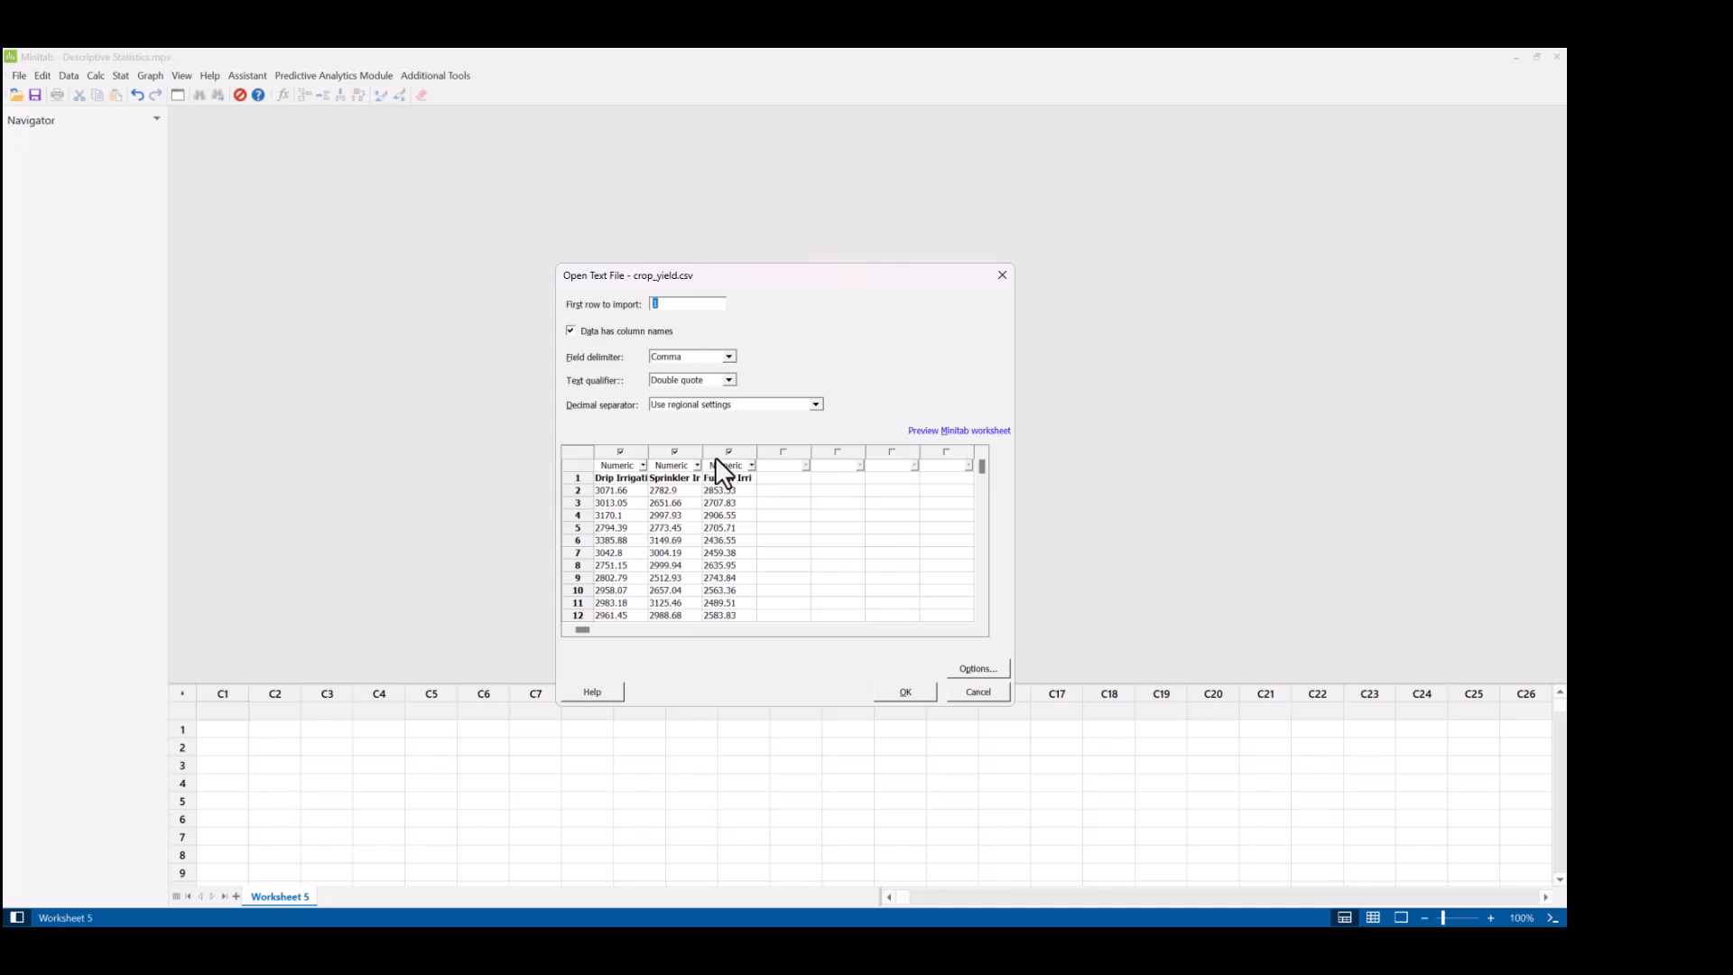
pyautogui.moveTo(783, 274); pyautogui.dragTo(616, 247)
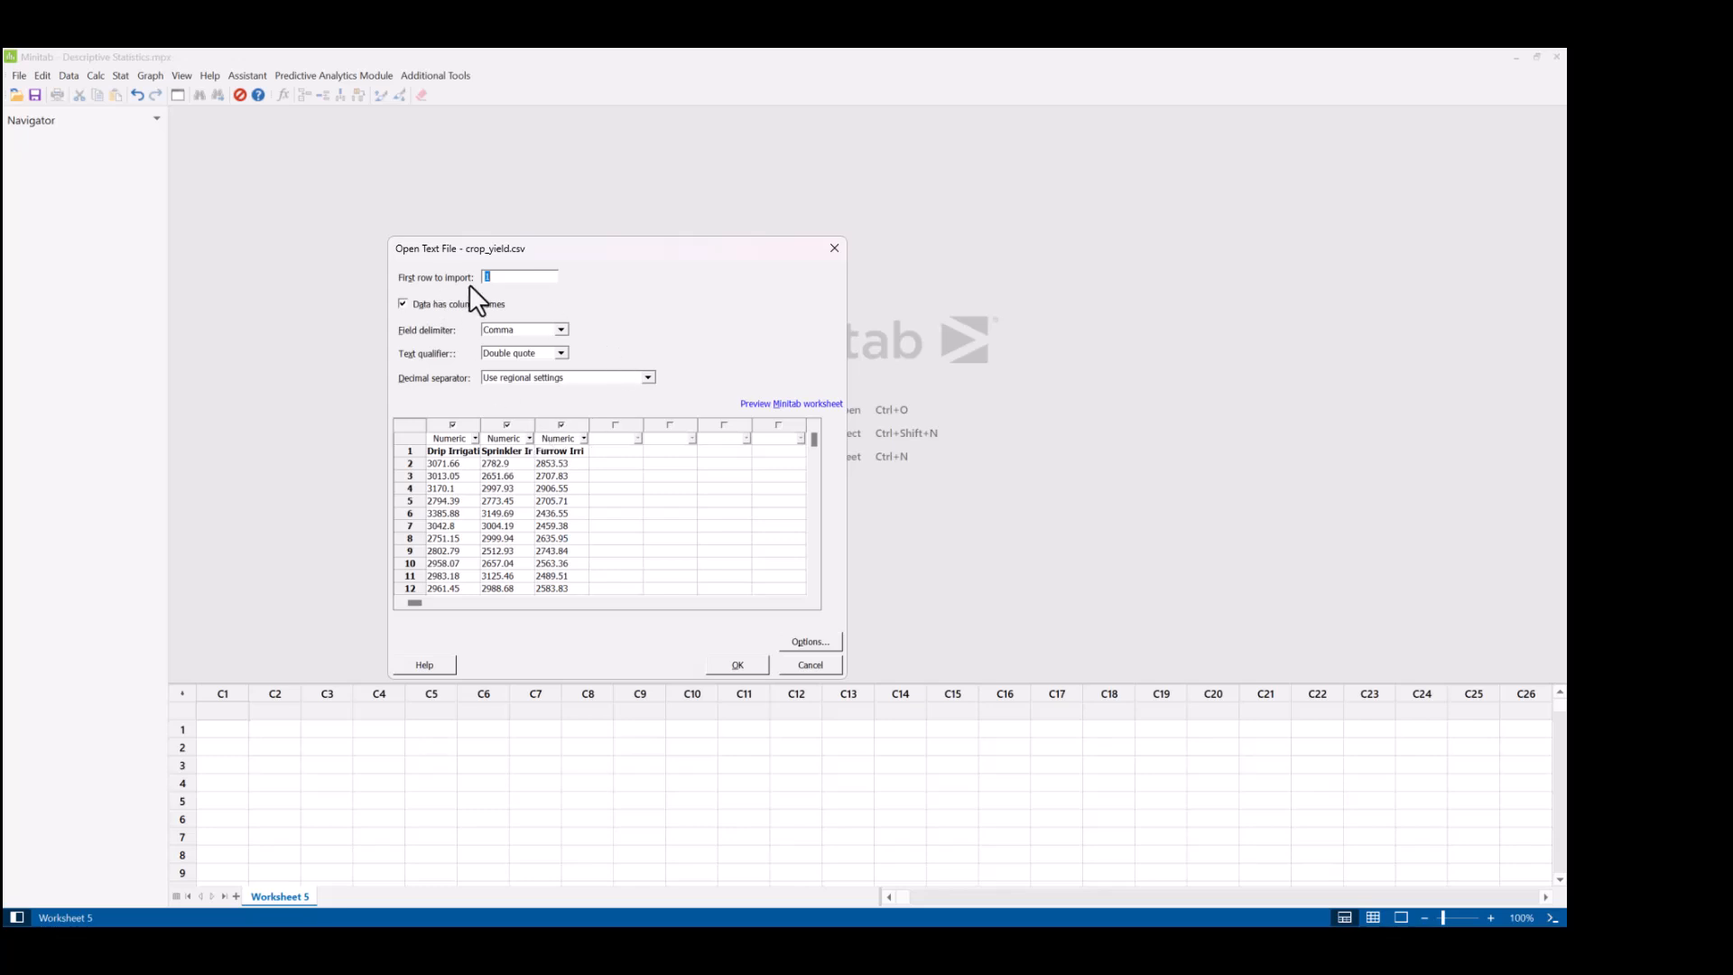
# Try starting the import at row 5, and set the first row to import back to 1.
pyautogui.click(519, 280)
pyautogui.press('BackSpace')
pyautogui.write('5')
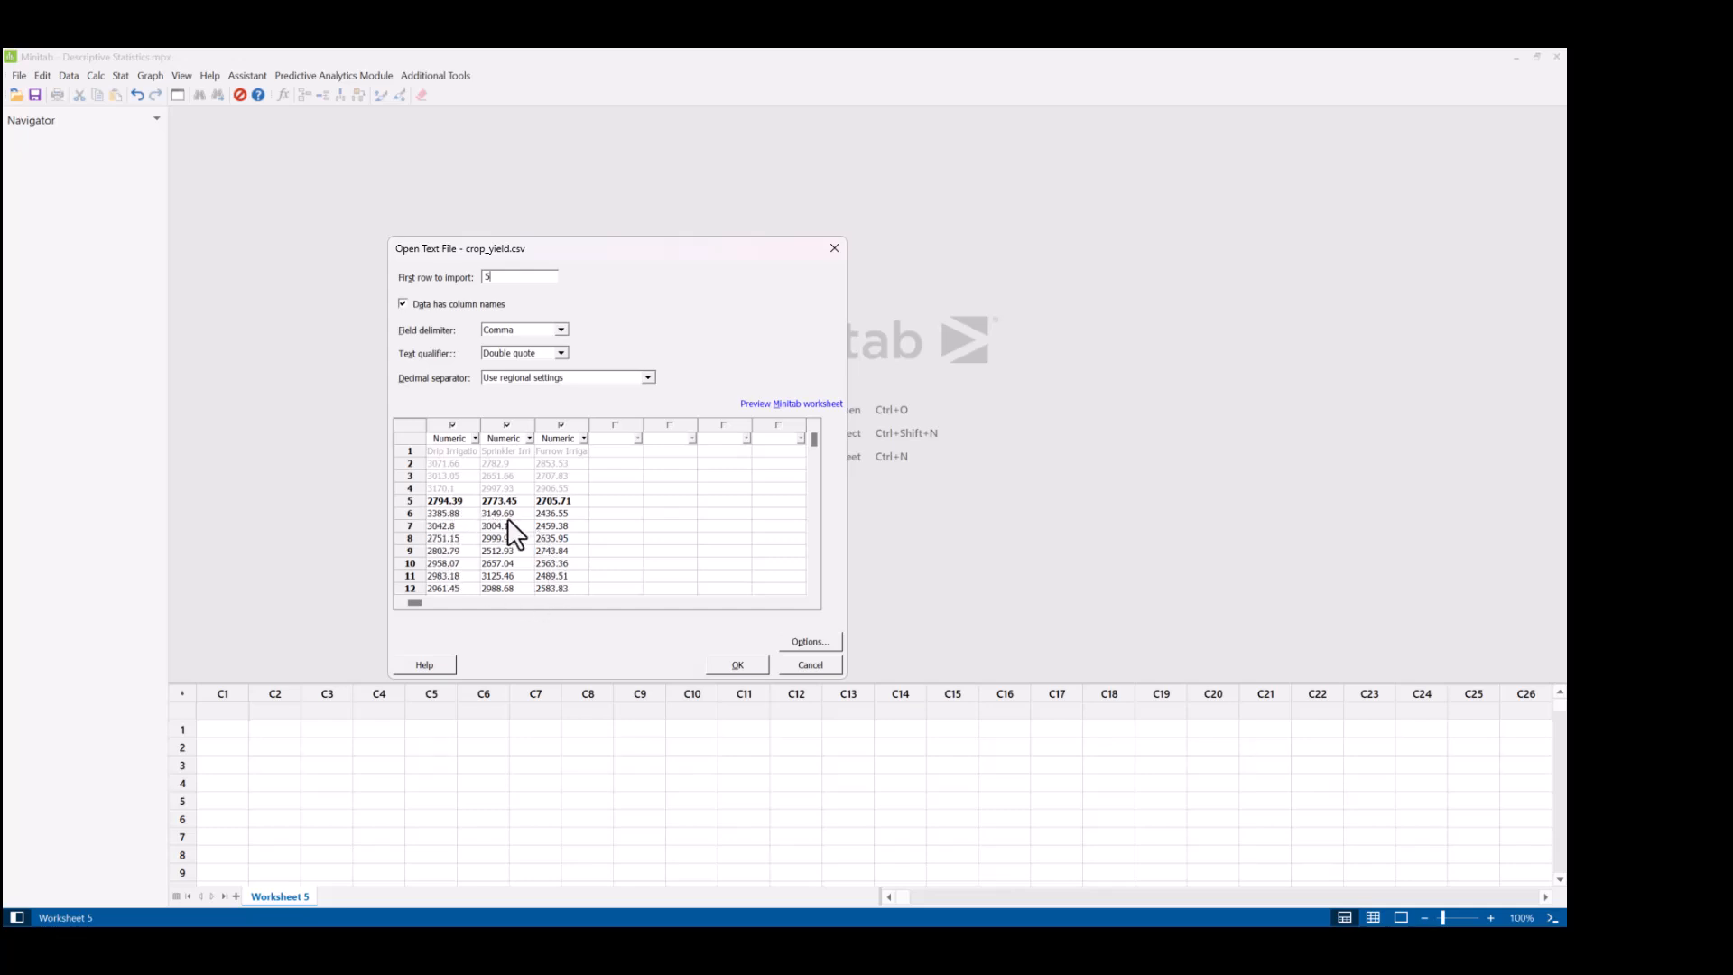
pyautogui.press('BackSpace')
pyautogui.write('1')
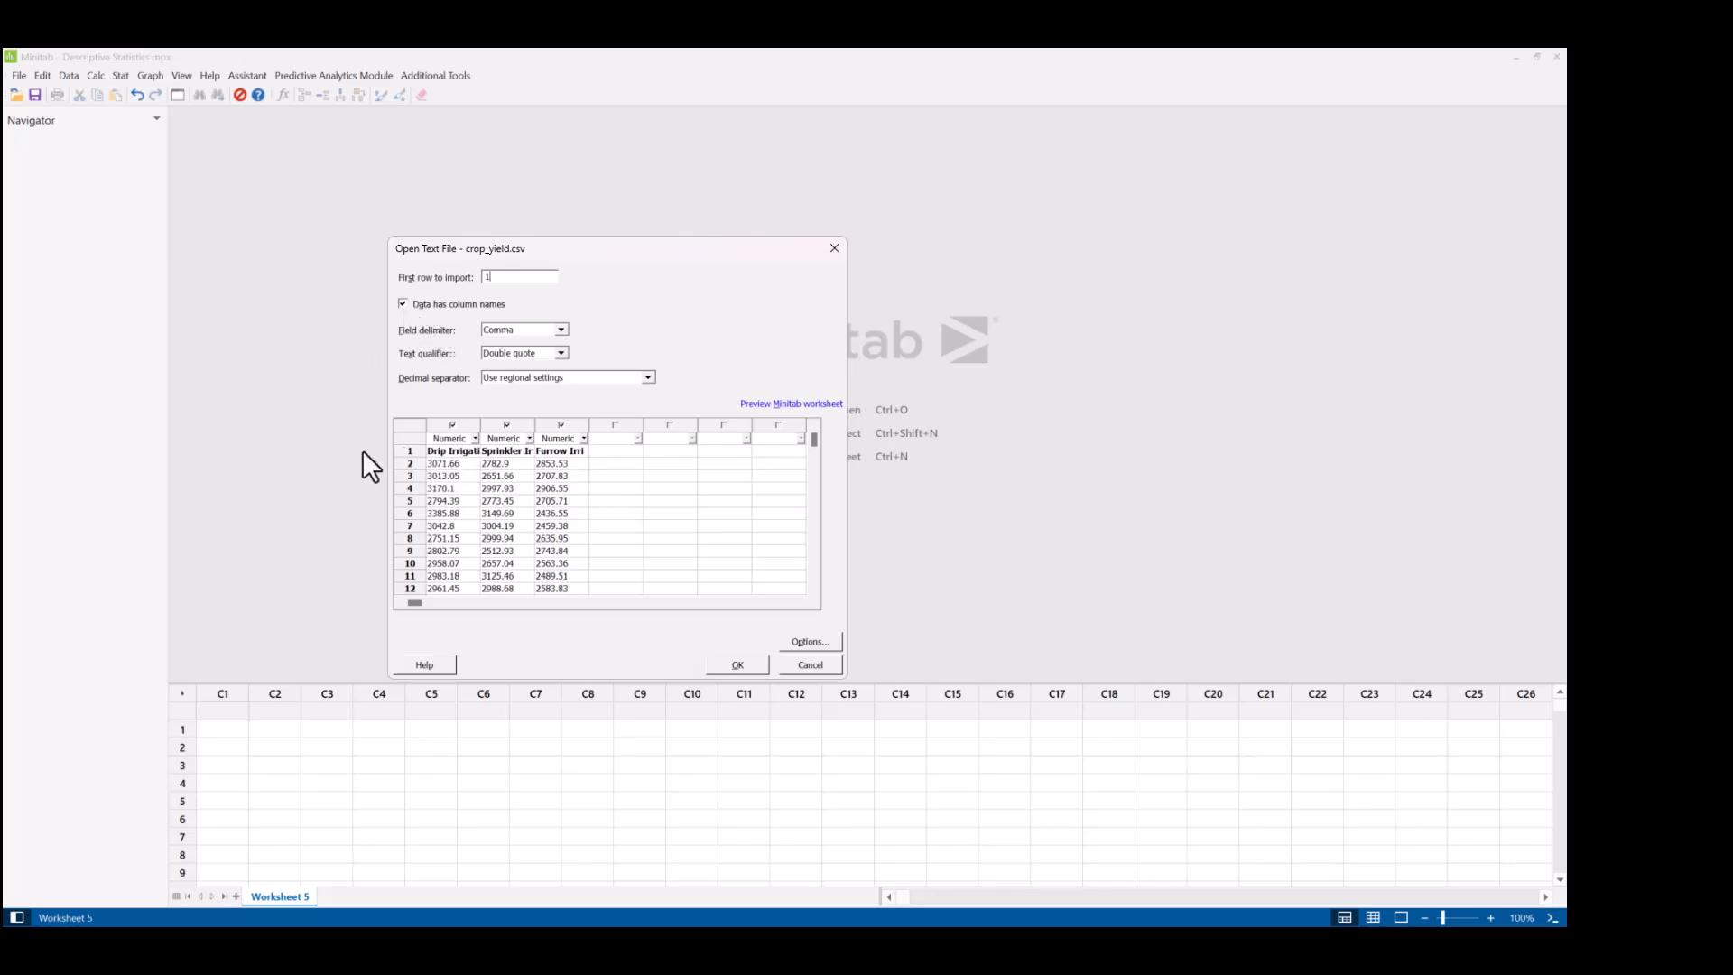
# Preview the worksheet with the data treated as having no column names, and restore the column names option.
pyautogui.click(402, 304)
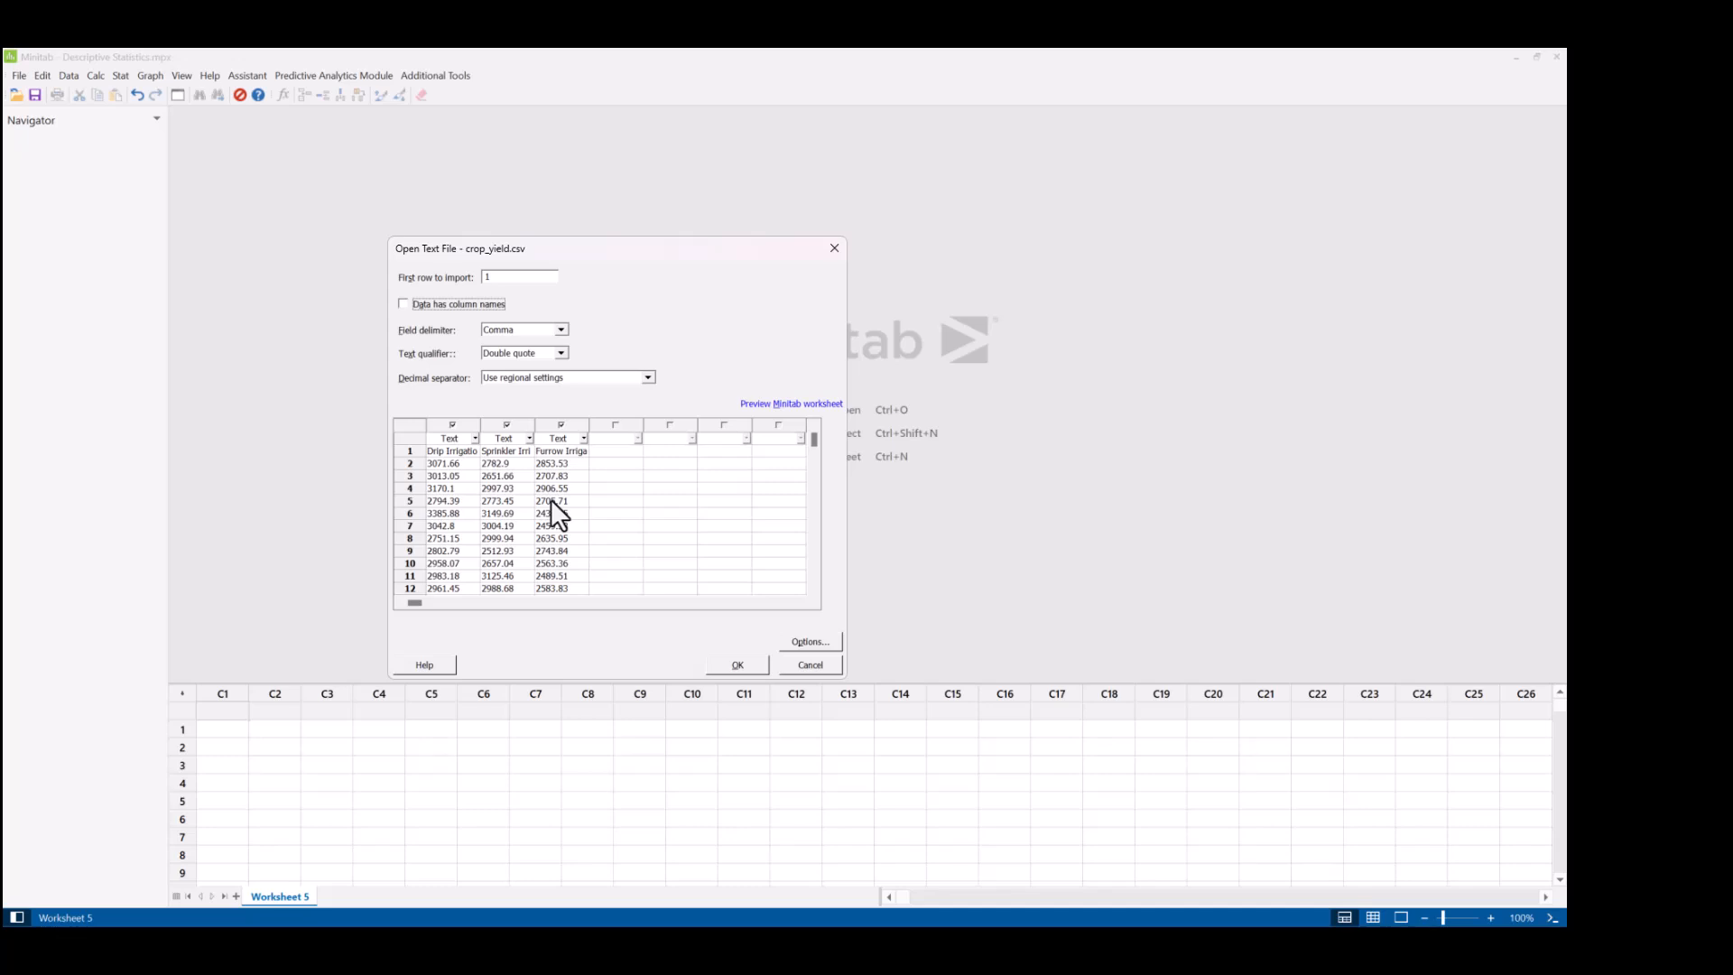
pyautogui.click(784, 403)
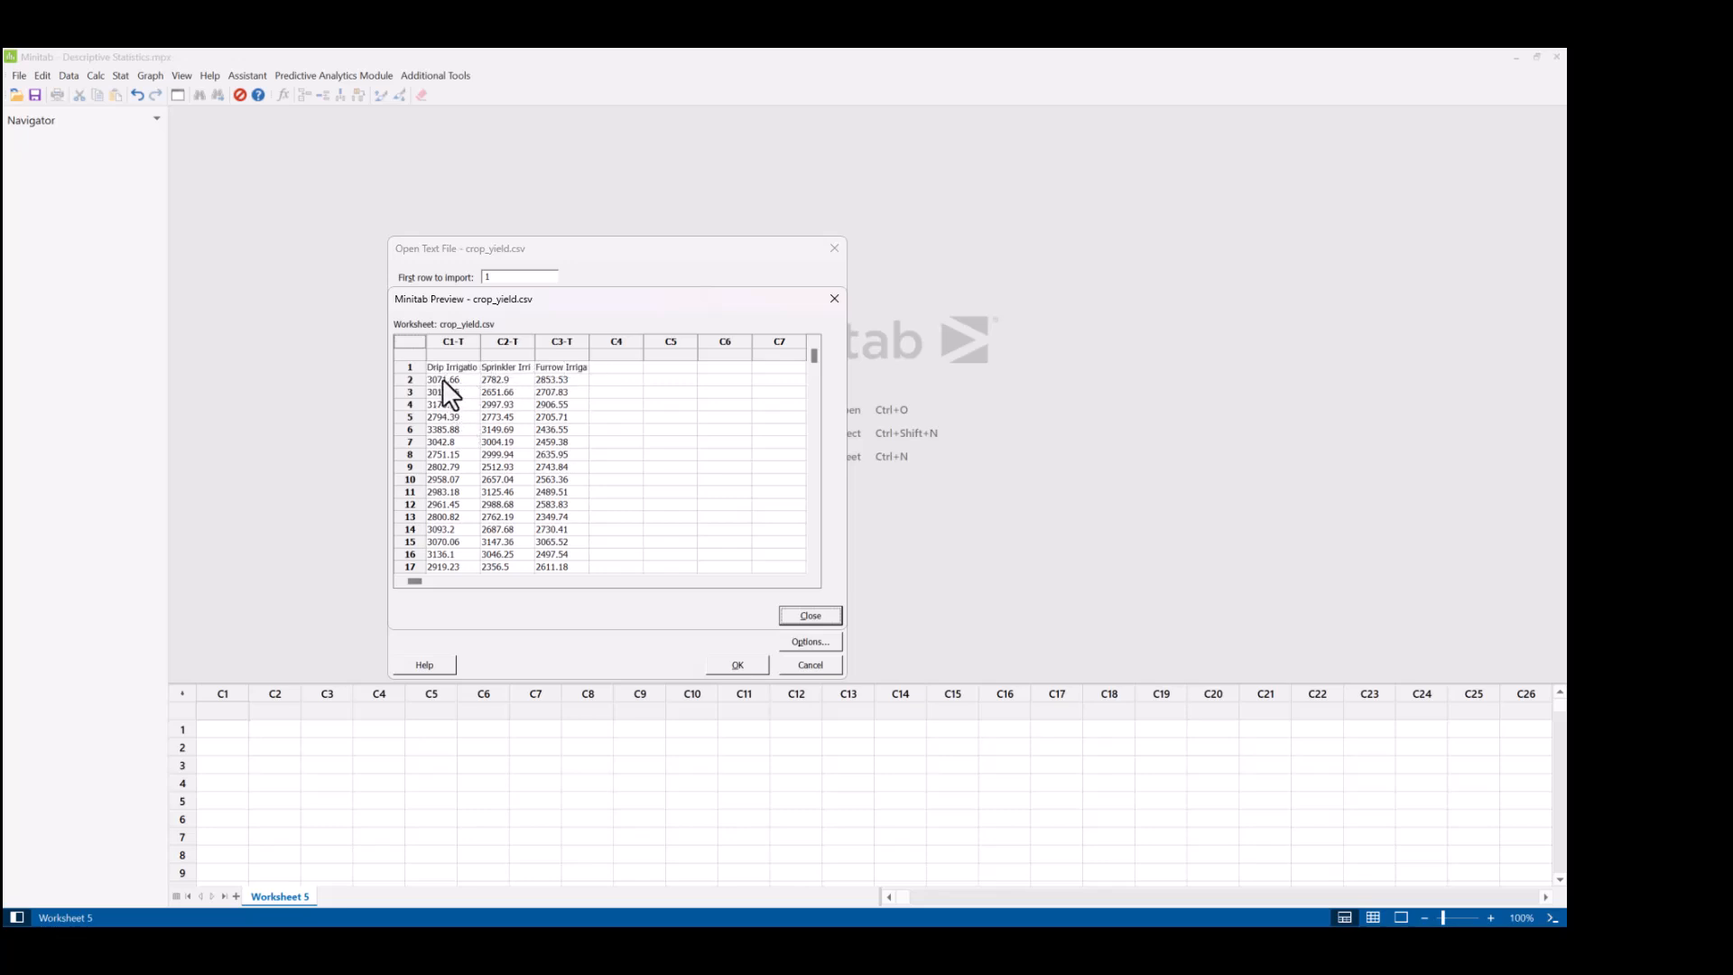
pyautogui.click(809, 616)
pyautogui.click(413, 305)
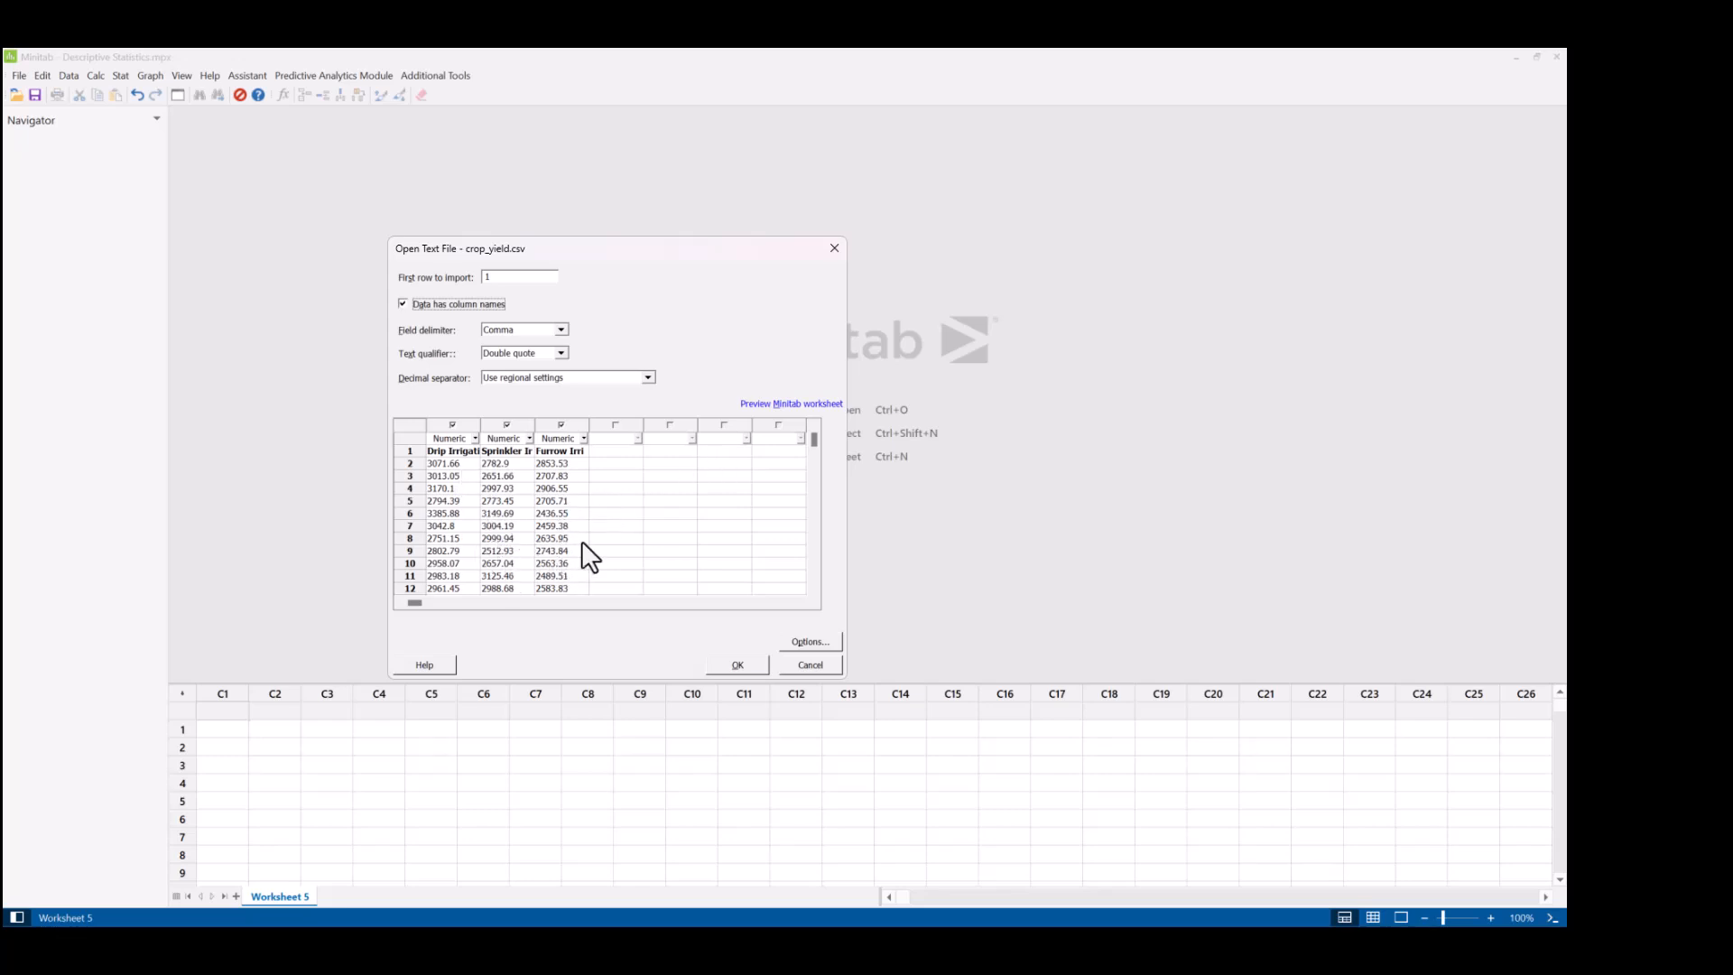
# Try Comma as the decimal separator and preview the resulting worksheet.
pyautogui.click(648, 379)
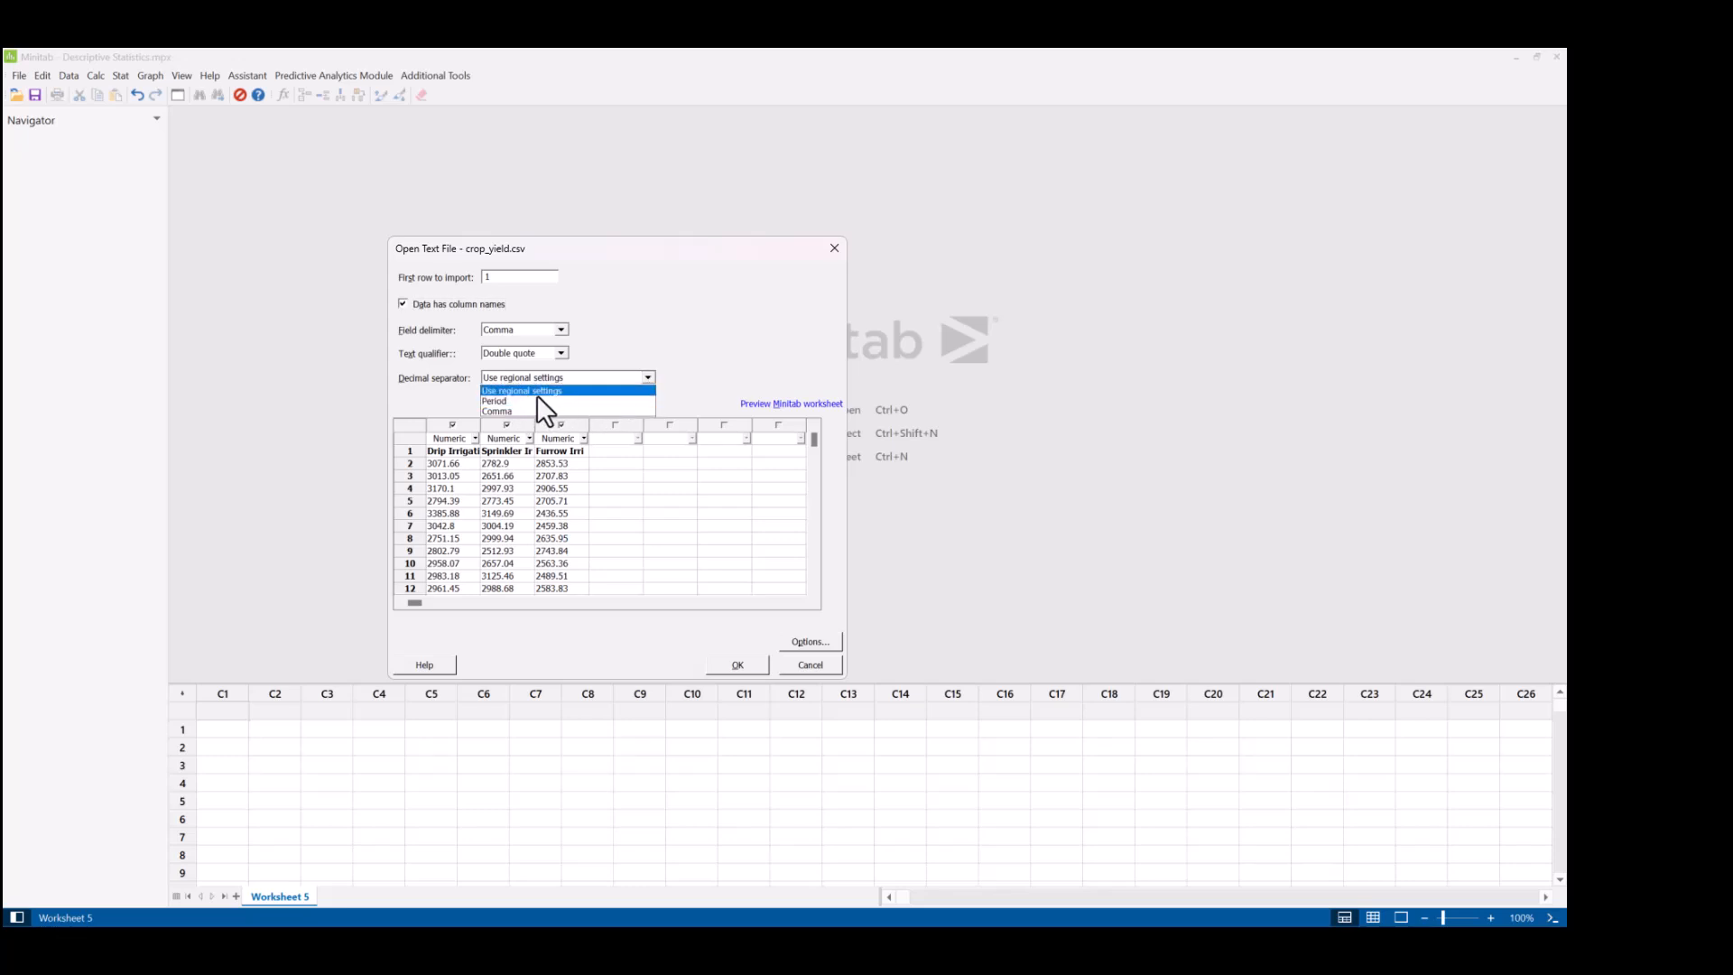
pyautogui.click(673, 372)
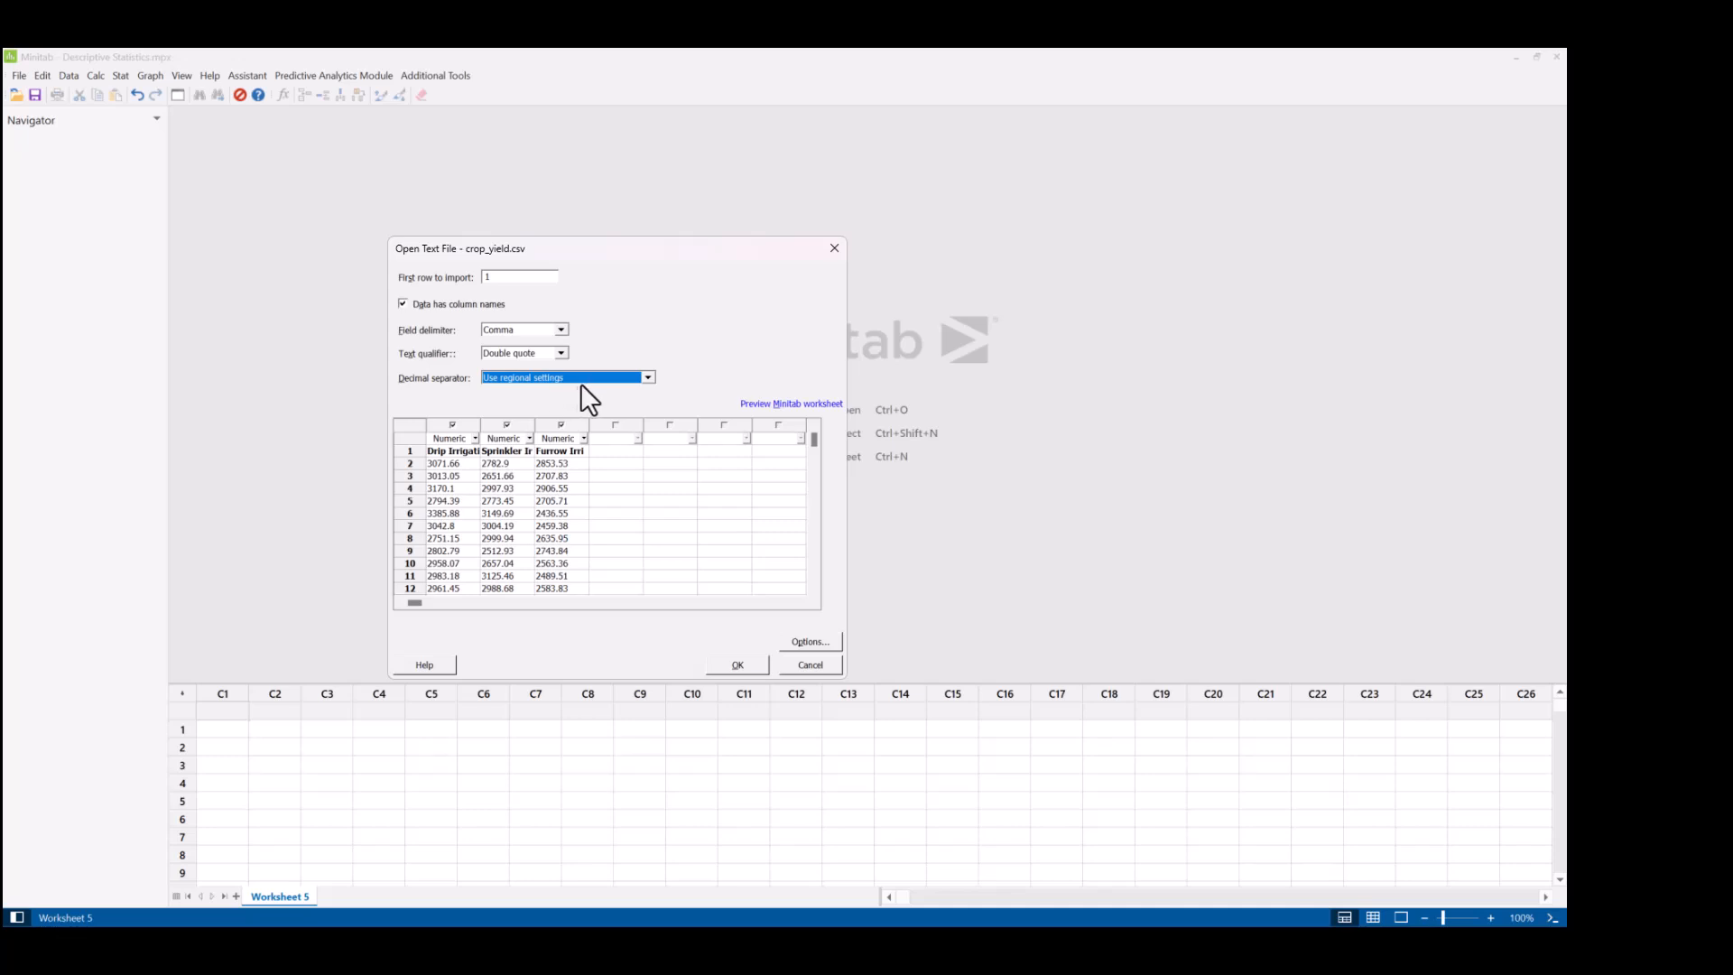
pyautogui.click(644, 379)
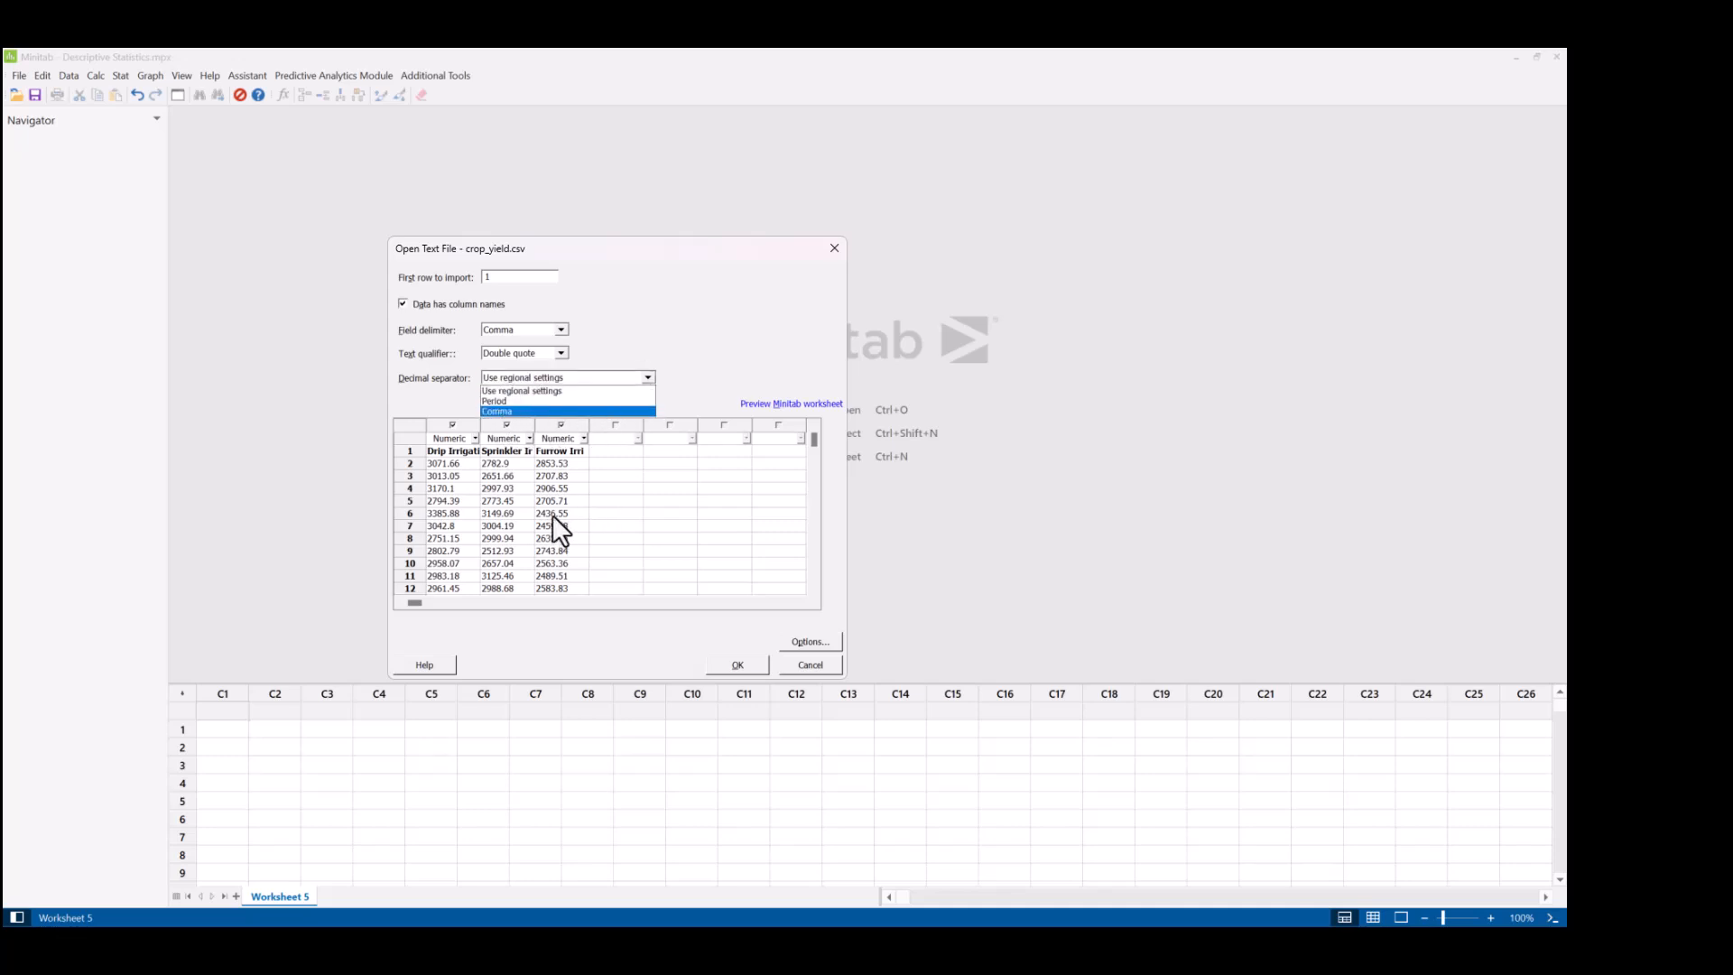
pyautogui.click(497, 410)
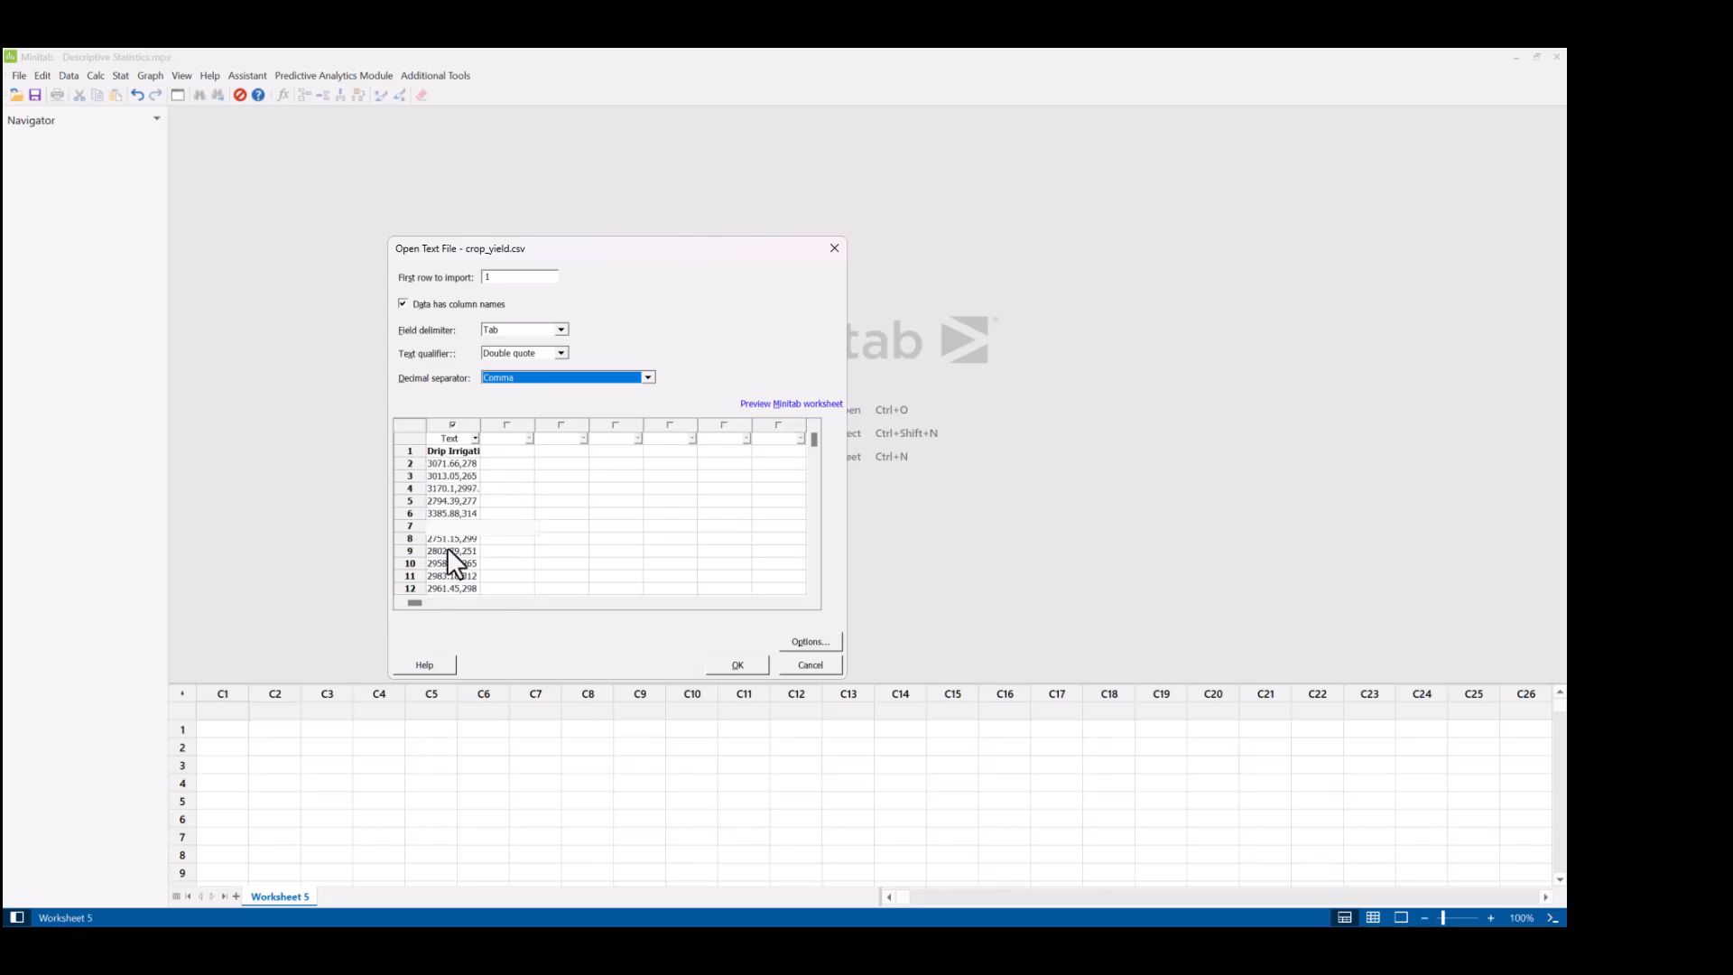
pyautogui.click(784, 404)
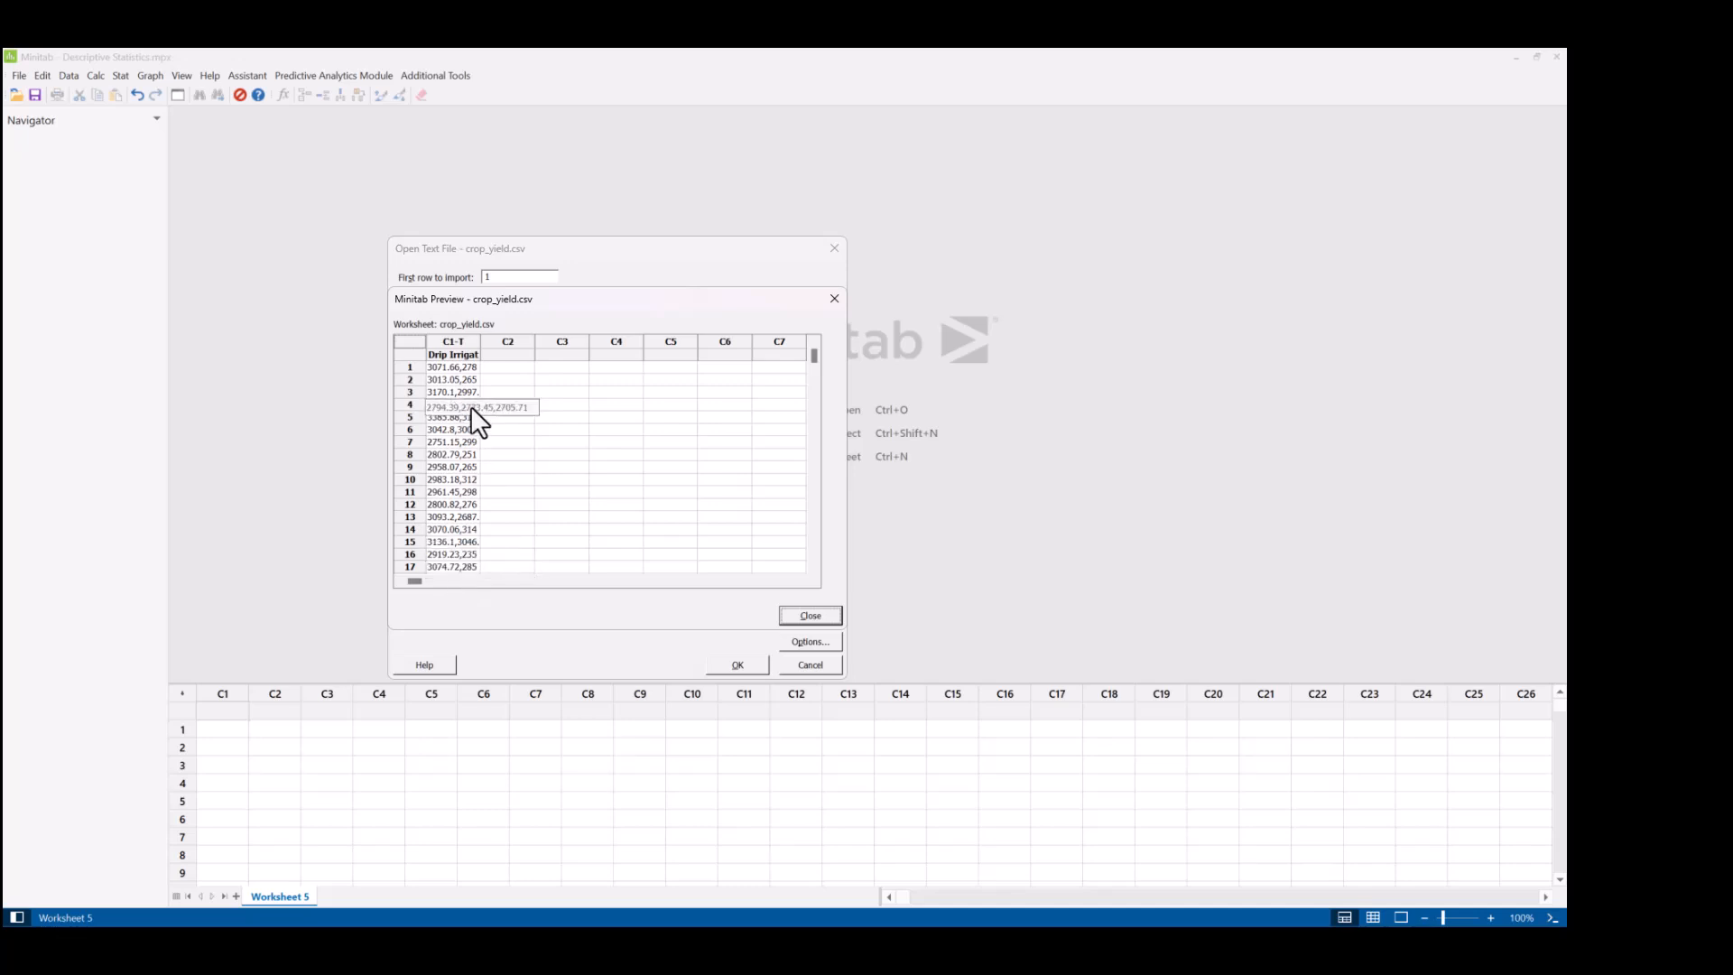
pyautogui.click(794, 619)
# Restore the decimal separator to regional settings and the field delimiter to Comma.
pyautogui.click(566, 380)
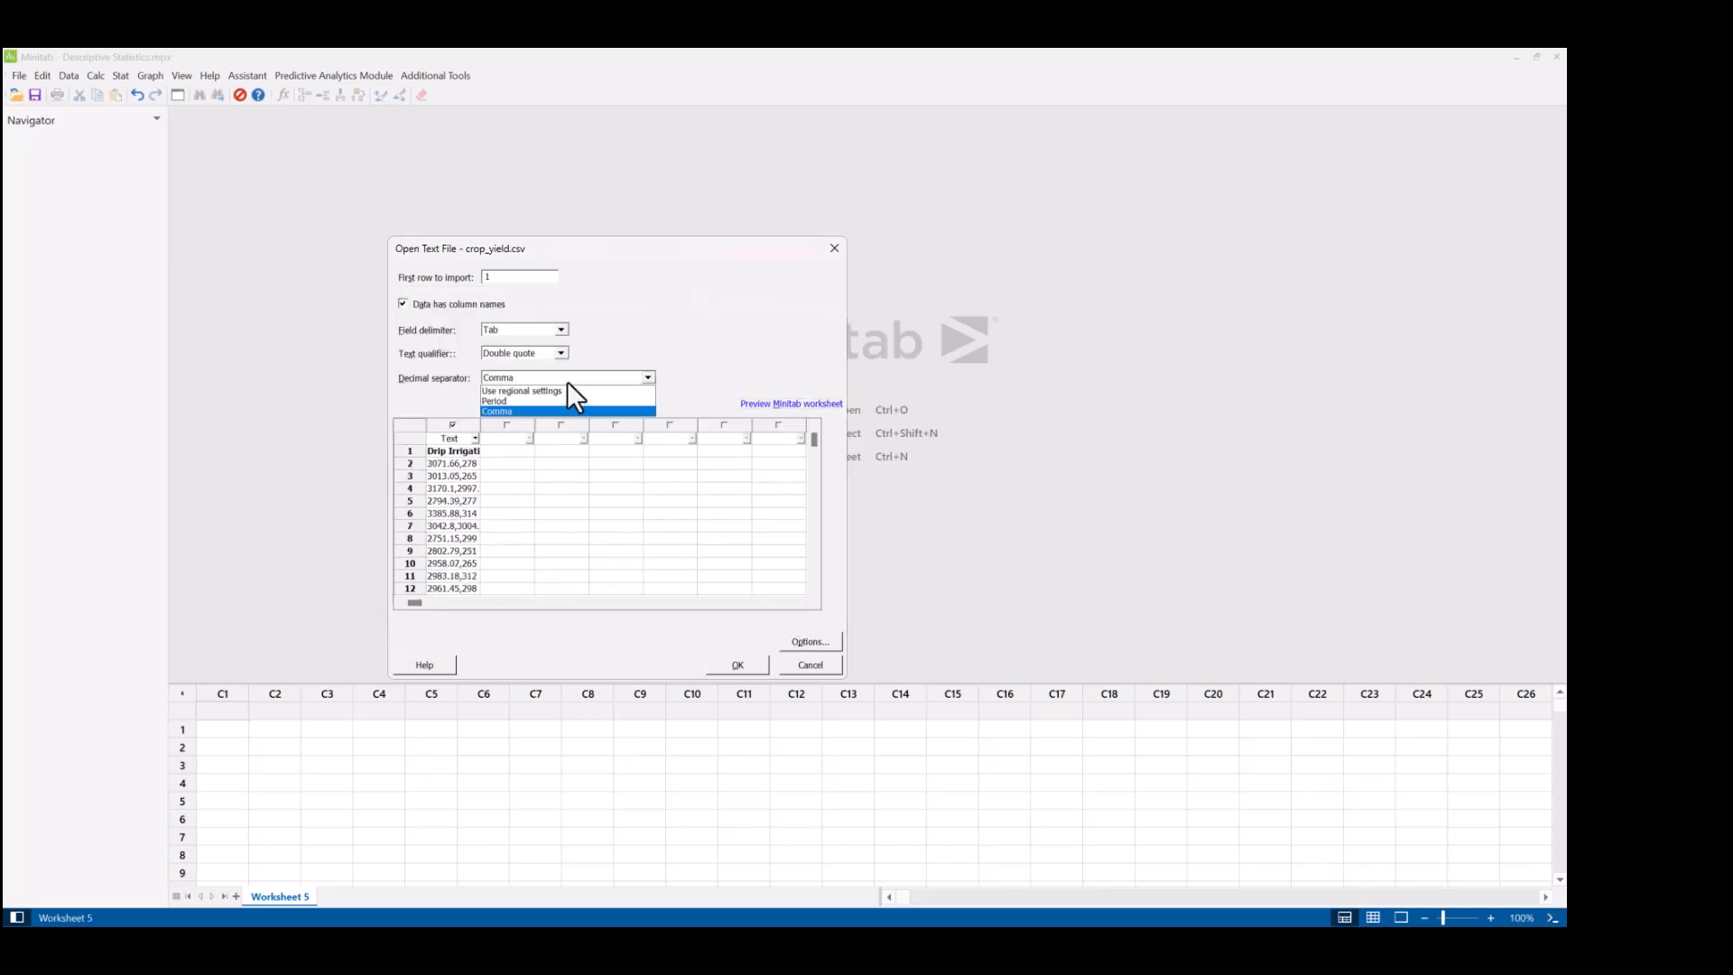
pyautogui.click(549, 391)
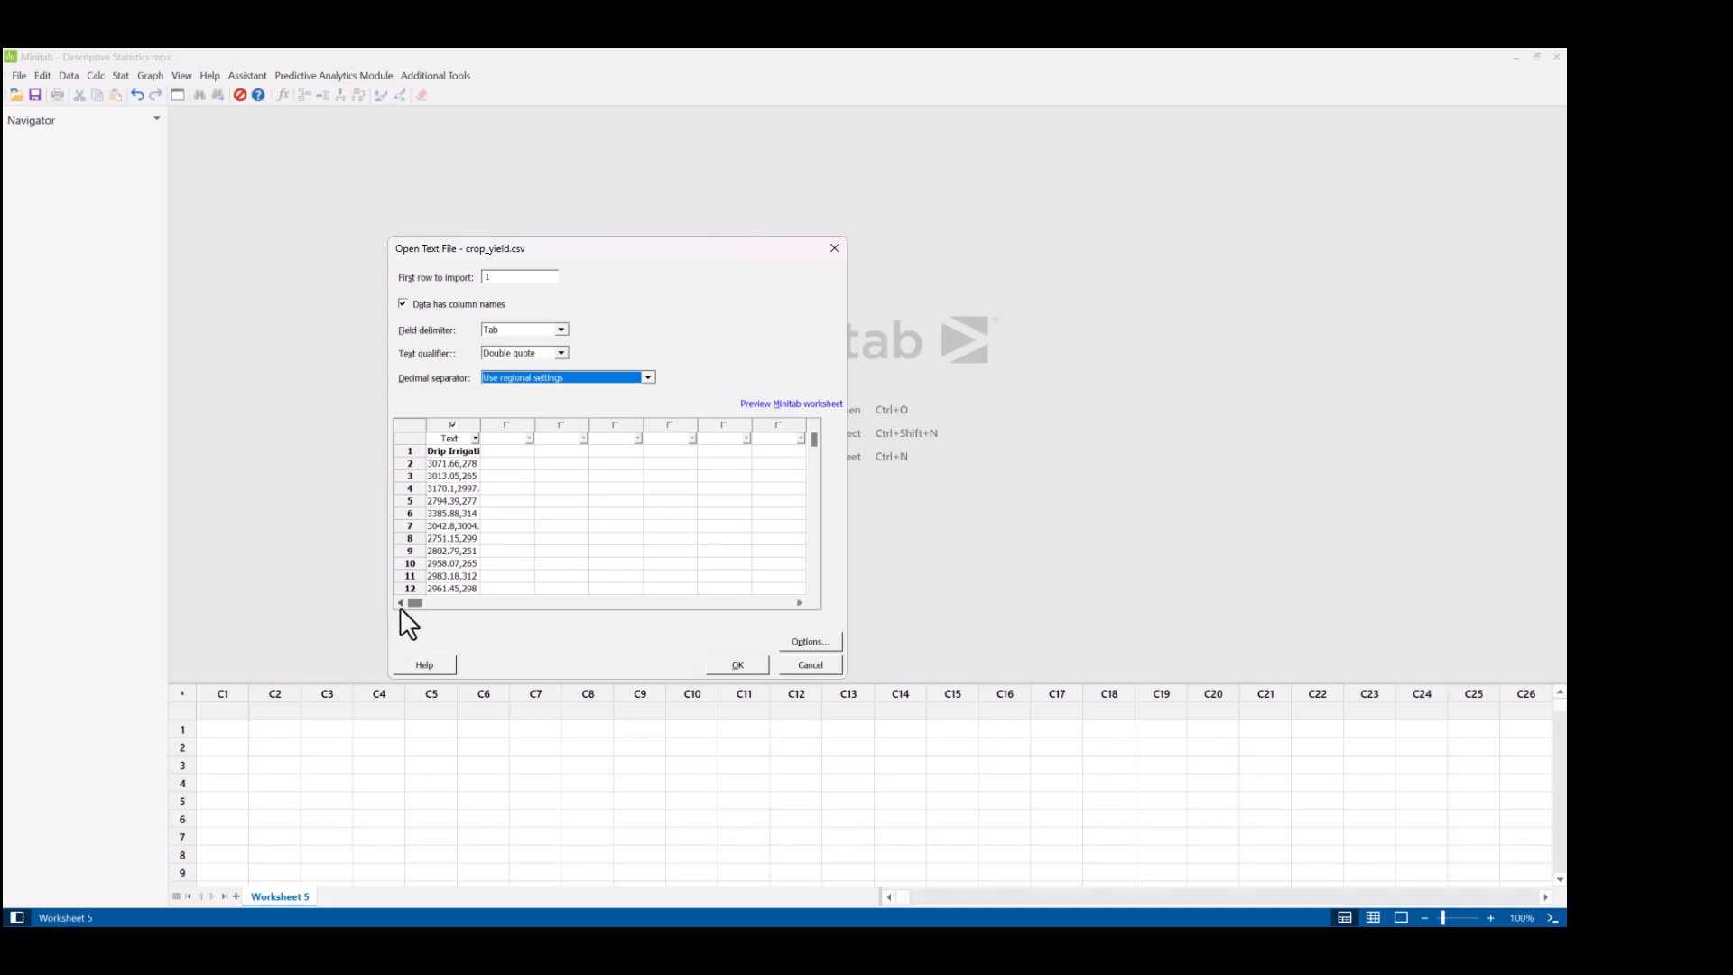
pyautogui.click(542, 330)
pyautogui.click(512, 354)
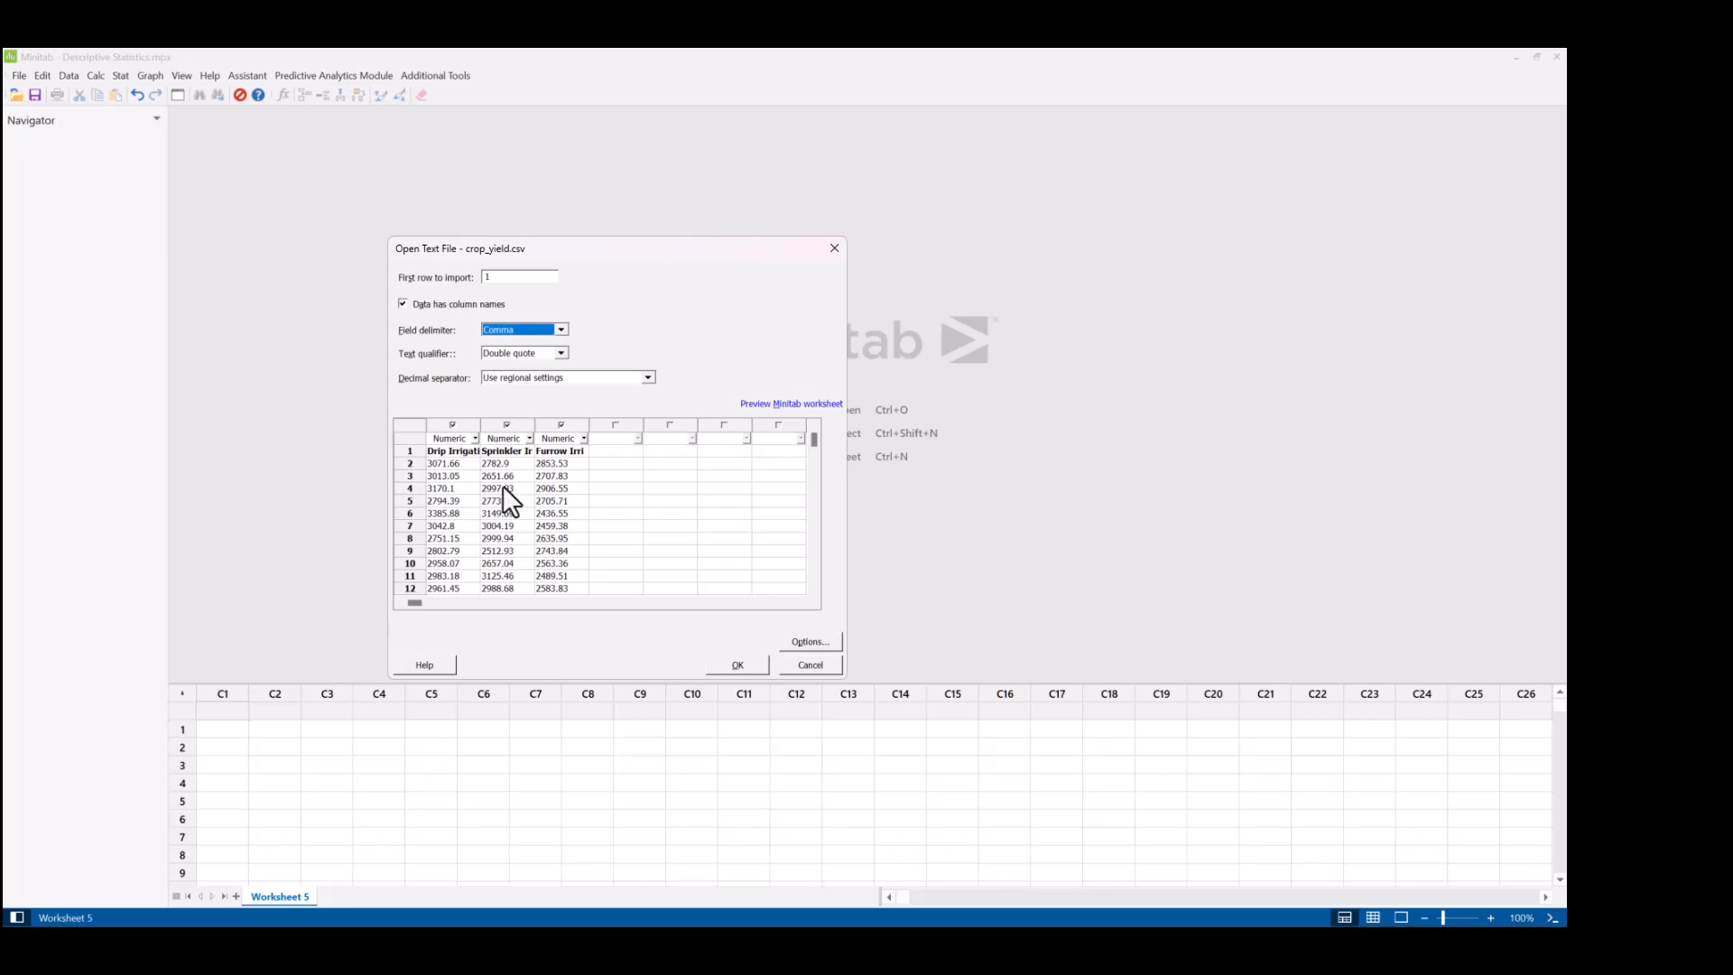
# Review the data type choices offered for the Drip Irrigation column.
pyautogui.click(436, 494)
pyautogui.click(544, 500)
pyautogui.click(475, 438)
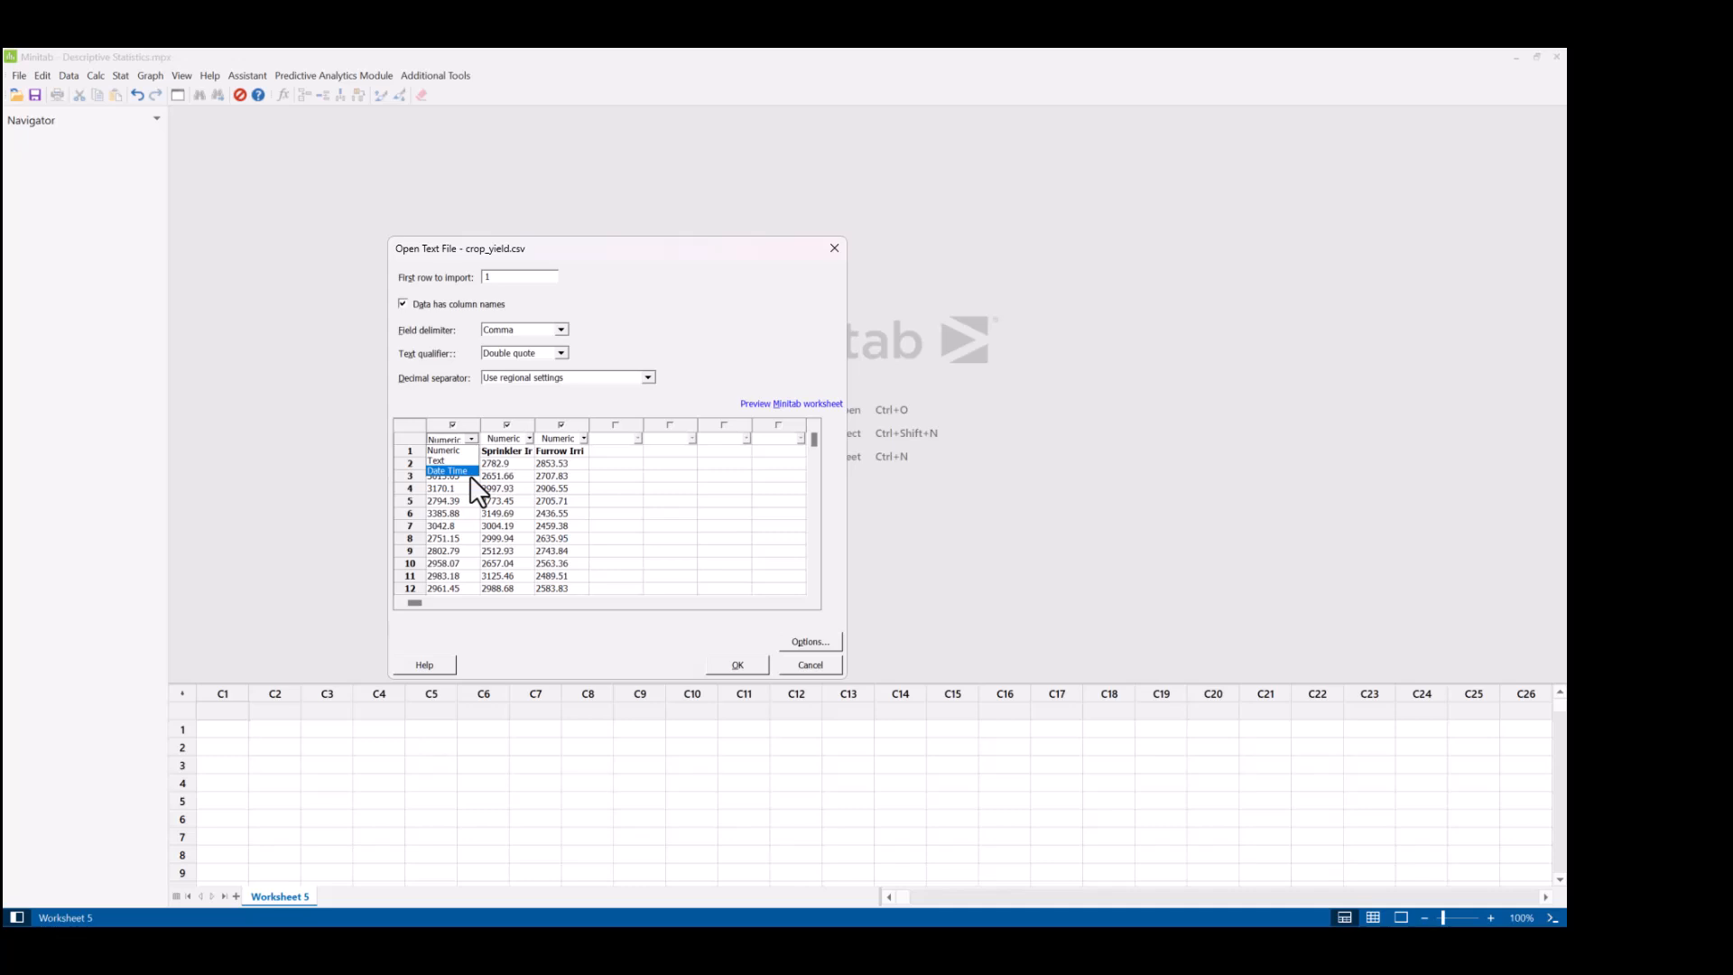
pyautogui.click(535, 509)
# Try "none" as the value representing missing data in text columns in the import options.
pyautogui.click(825, 642)
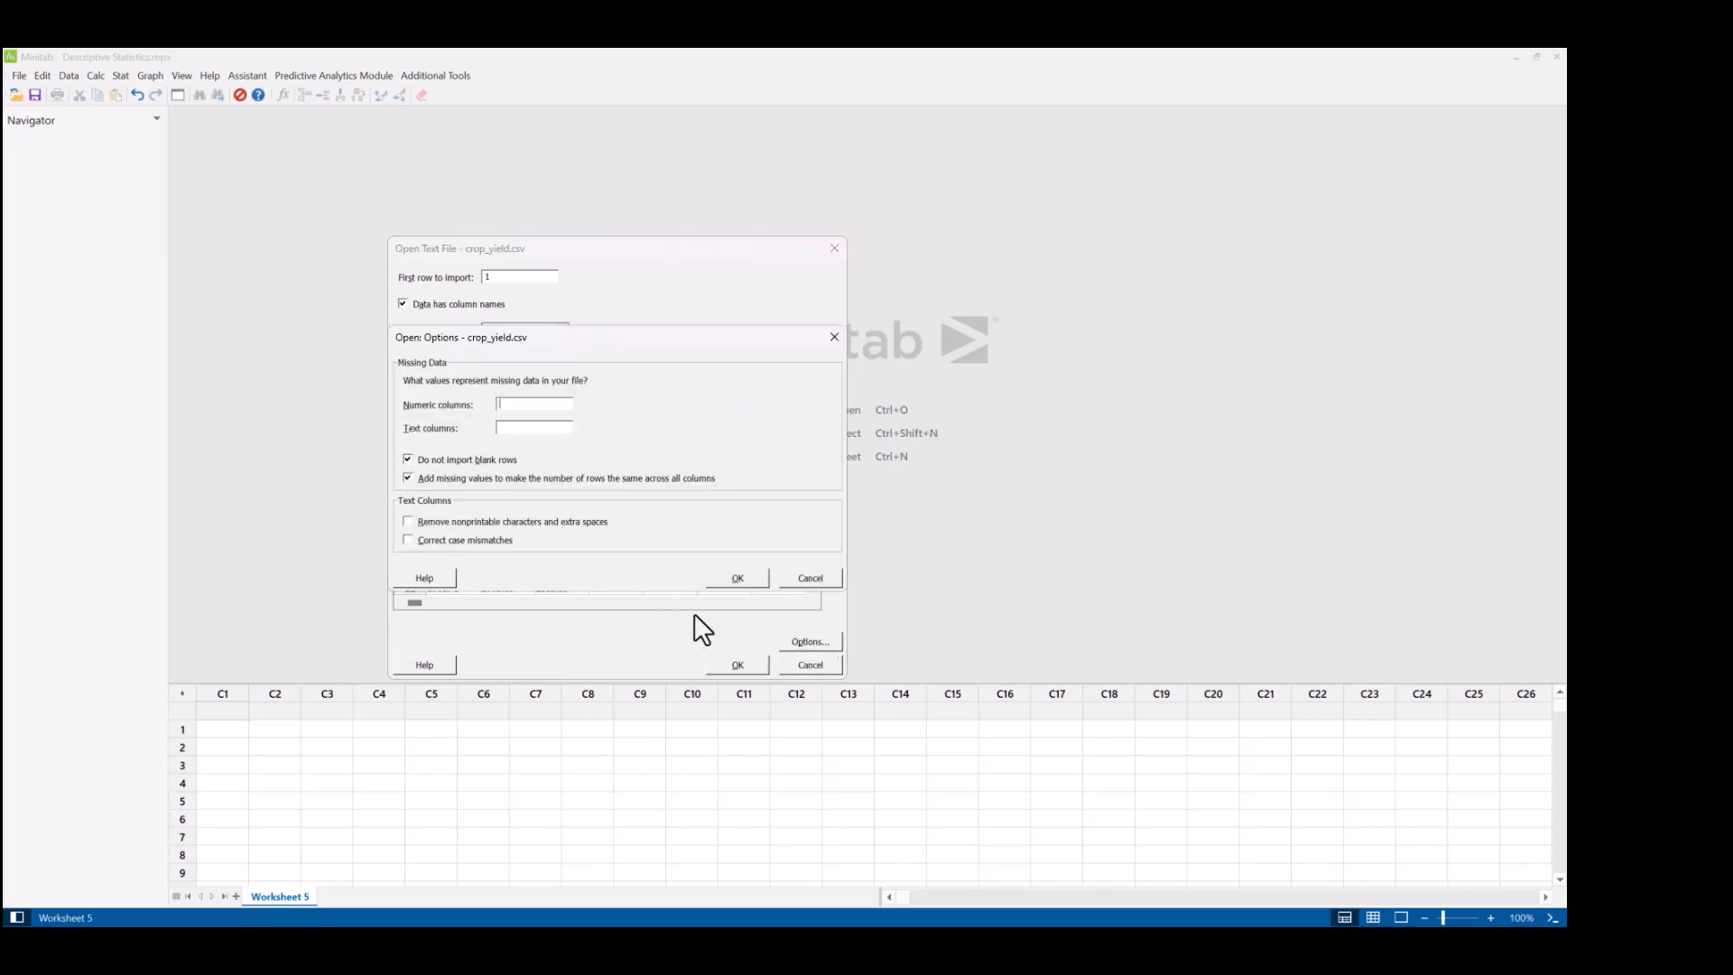
pyautogui.moveTo(565, 339); pyautogui.dragTo(1042, 323)
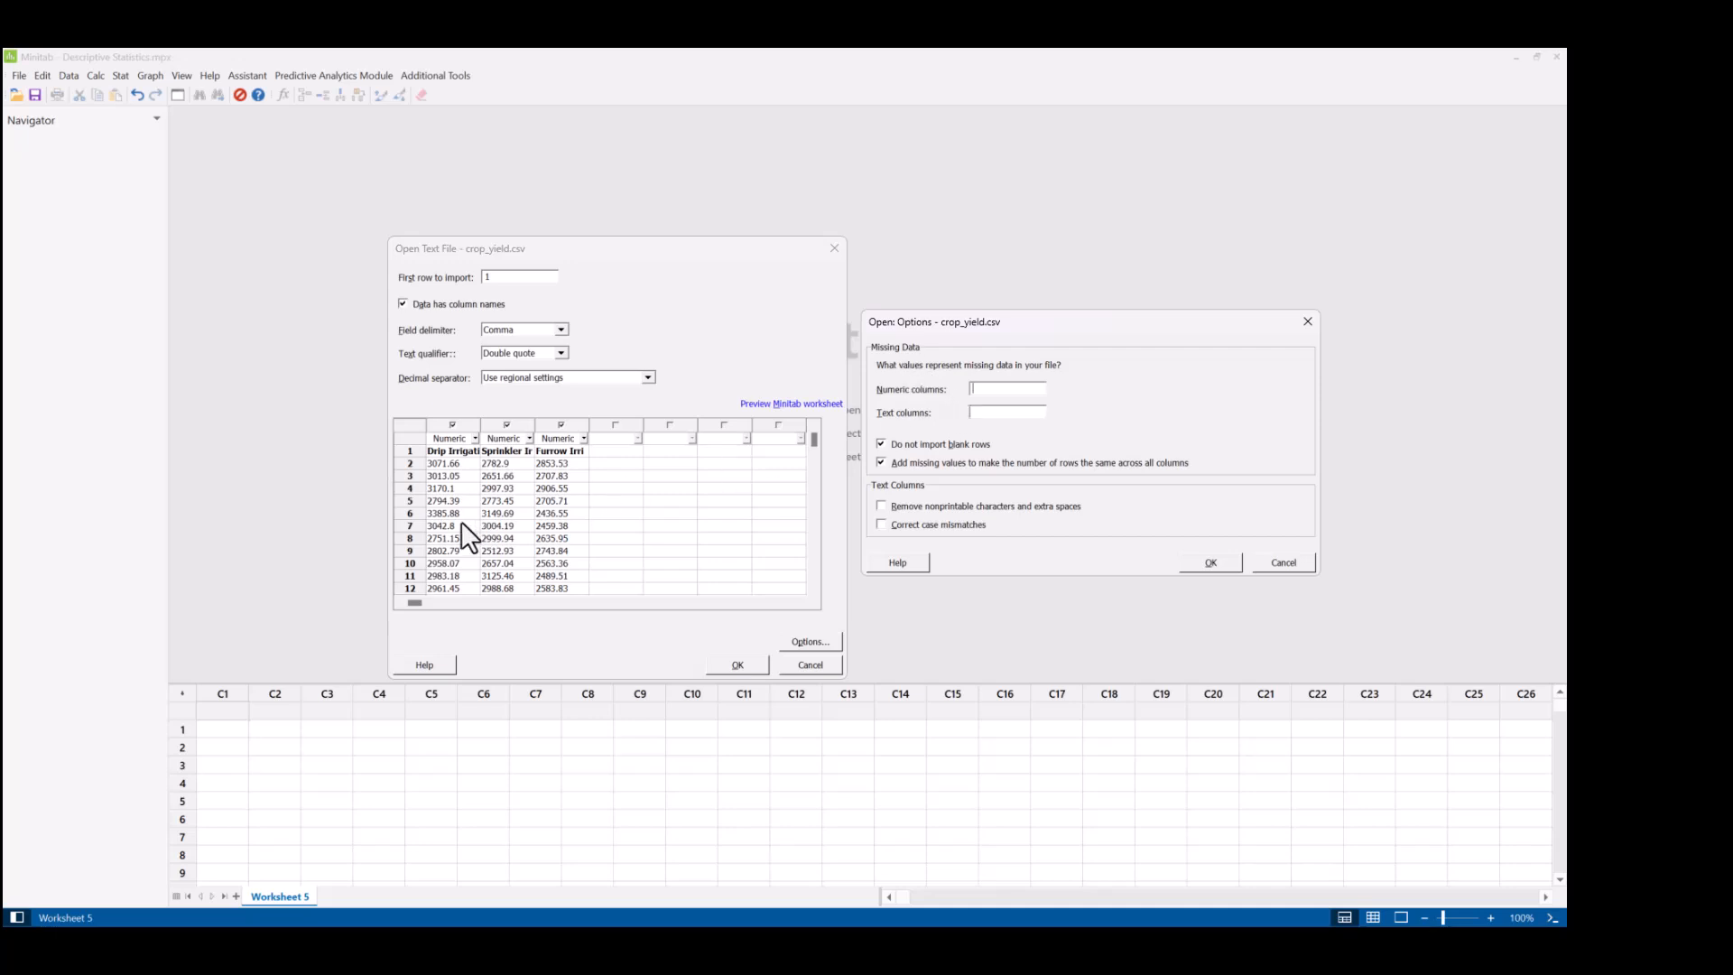
pyautogui.click(987, 417)
pyautogui.write('none')
pyautogui.doubleClick(987, 389)
pyautogui.click(988, 389)
pyautogui.click(816, 437)
# Clear the missing-data values for numeric and text columns, and import crop_yield.csv into a worksheet.
pyautogui.moveTo(991, 388); pyautogui.dragTo(933, 393)
pyautogui.press('BackSpace')
pyautogui.click(1017, 413)
pyautogui.press('BackSpace')
pyautogui.press('BackSpace')
pyautogui.press('BackSpace')
pyautogui.click(1233, 566)
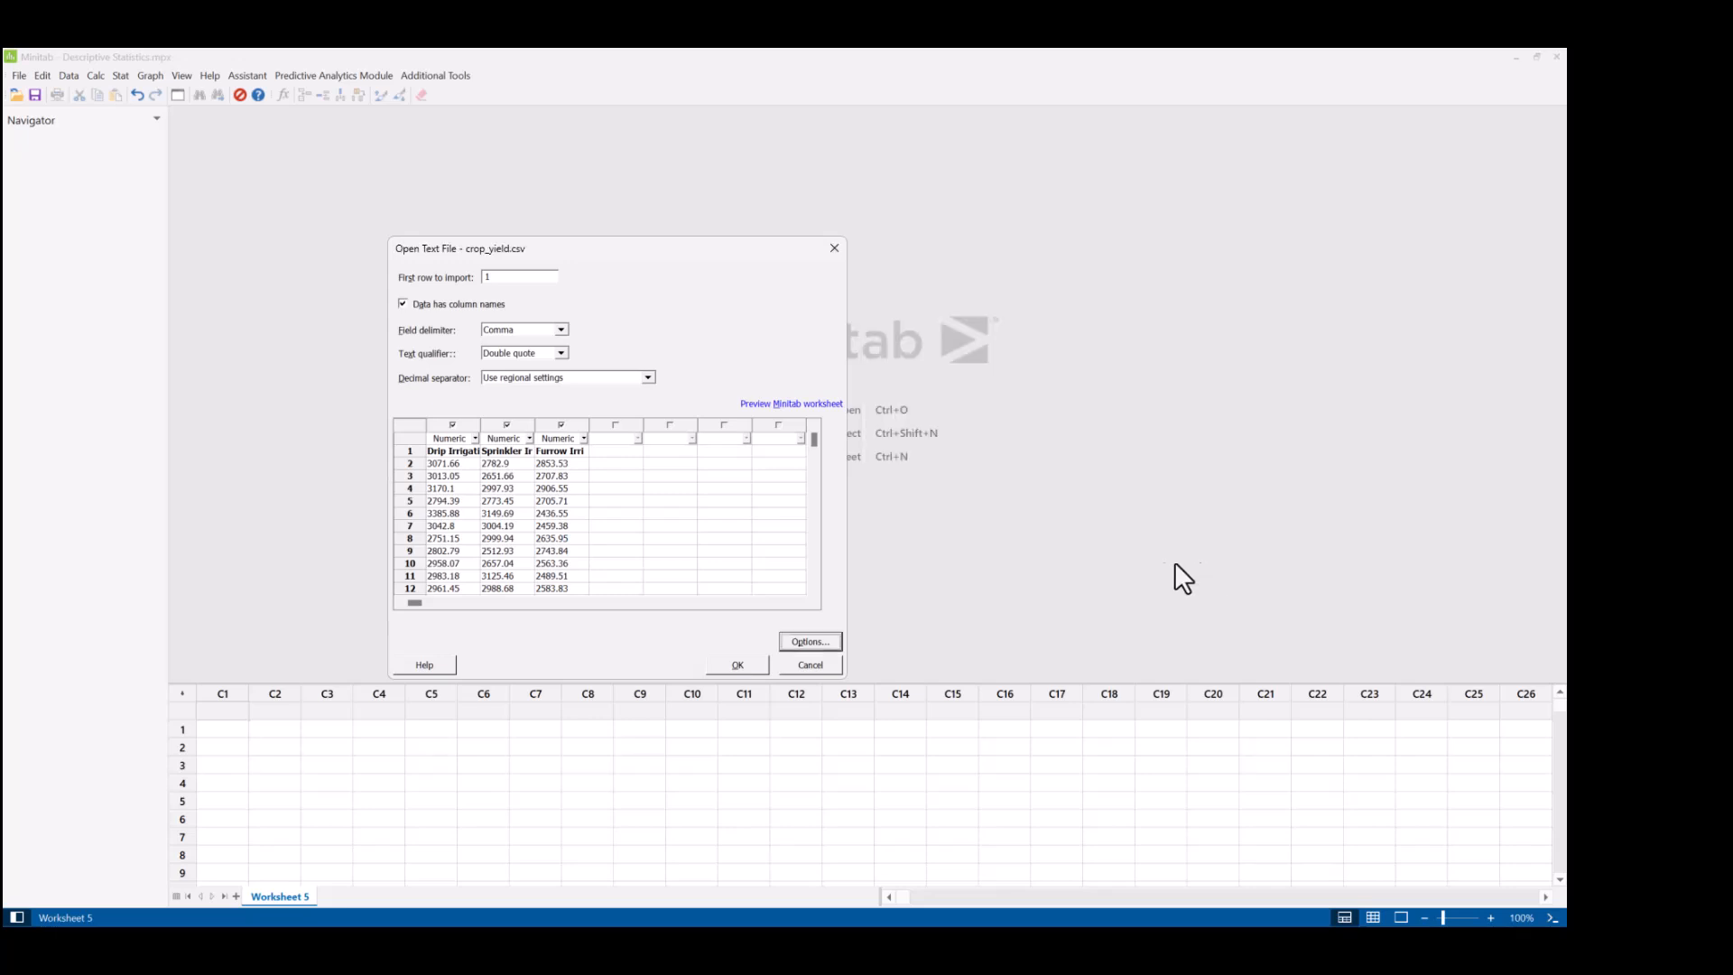
pyautogui.click(745, 664)
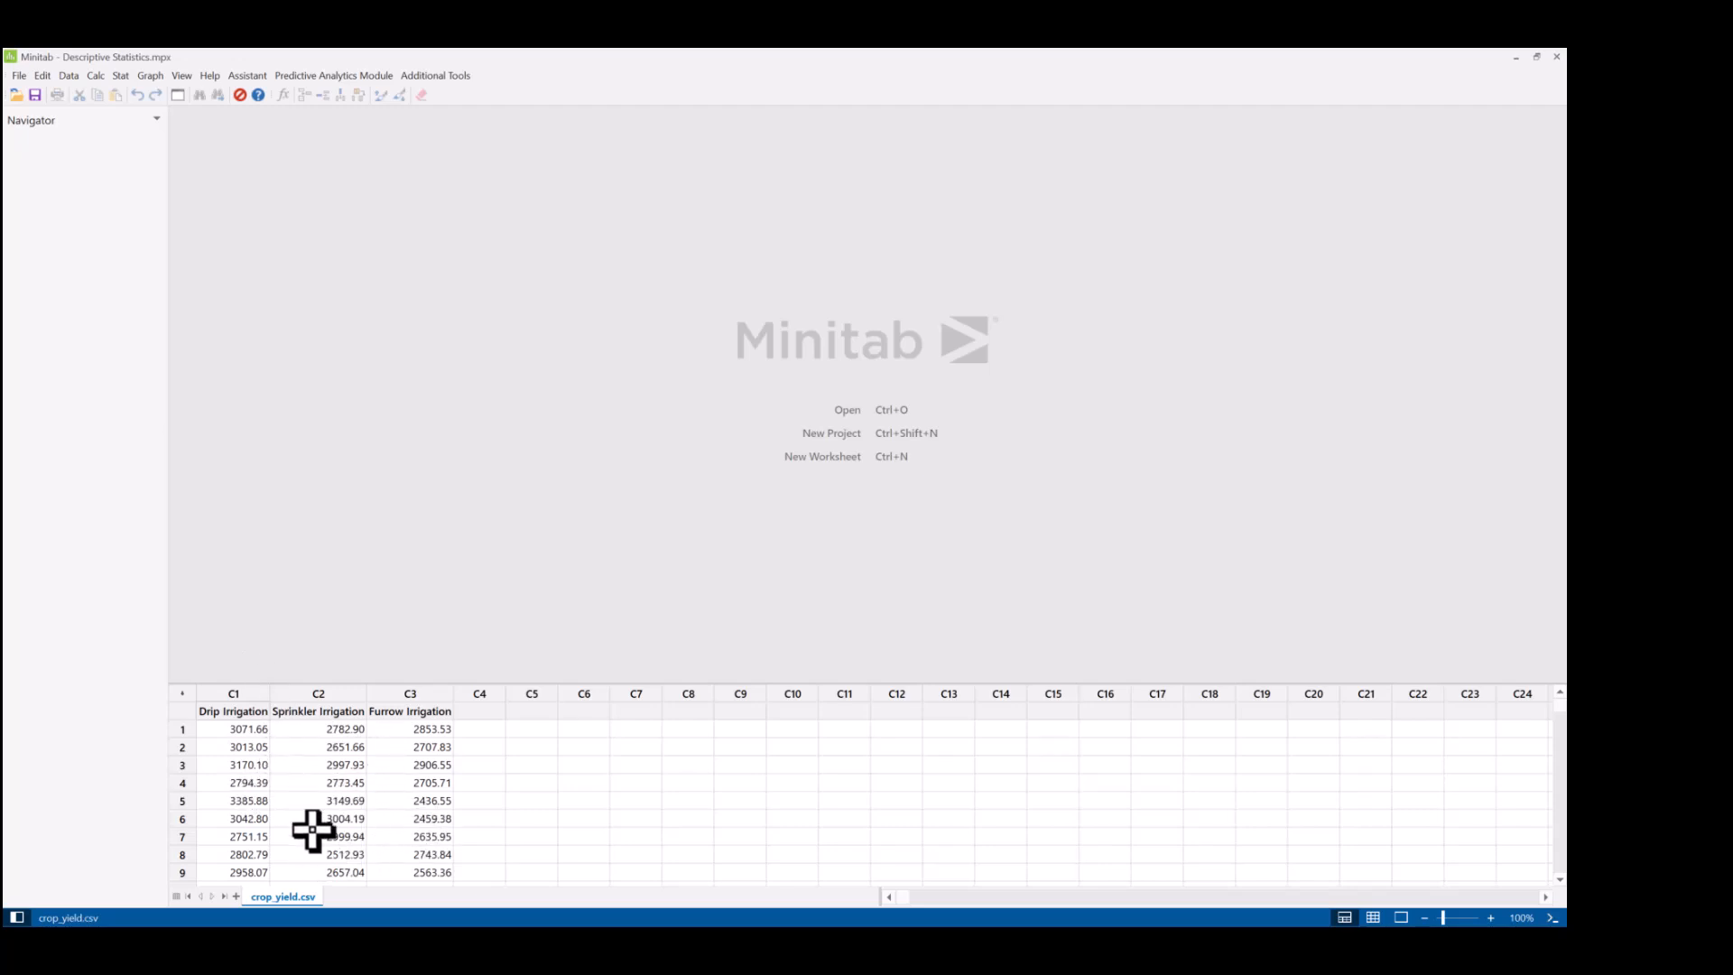
# Start Display Descriptive Statistics from the basic statistics and clear its preset variables.
pyautogui.click(121, 76)
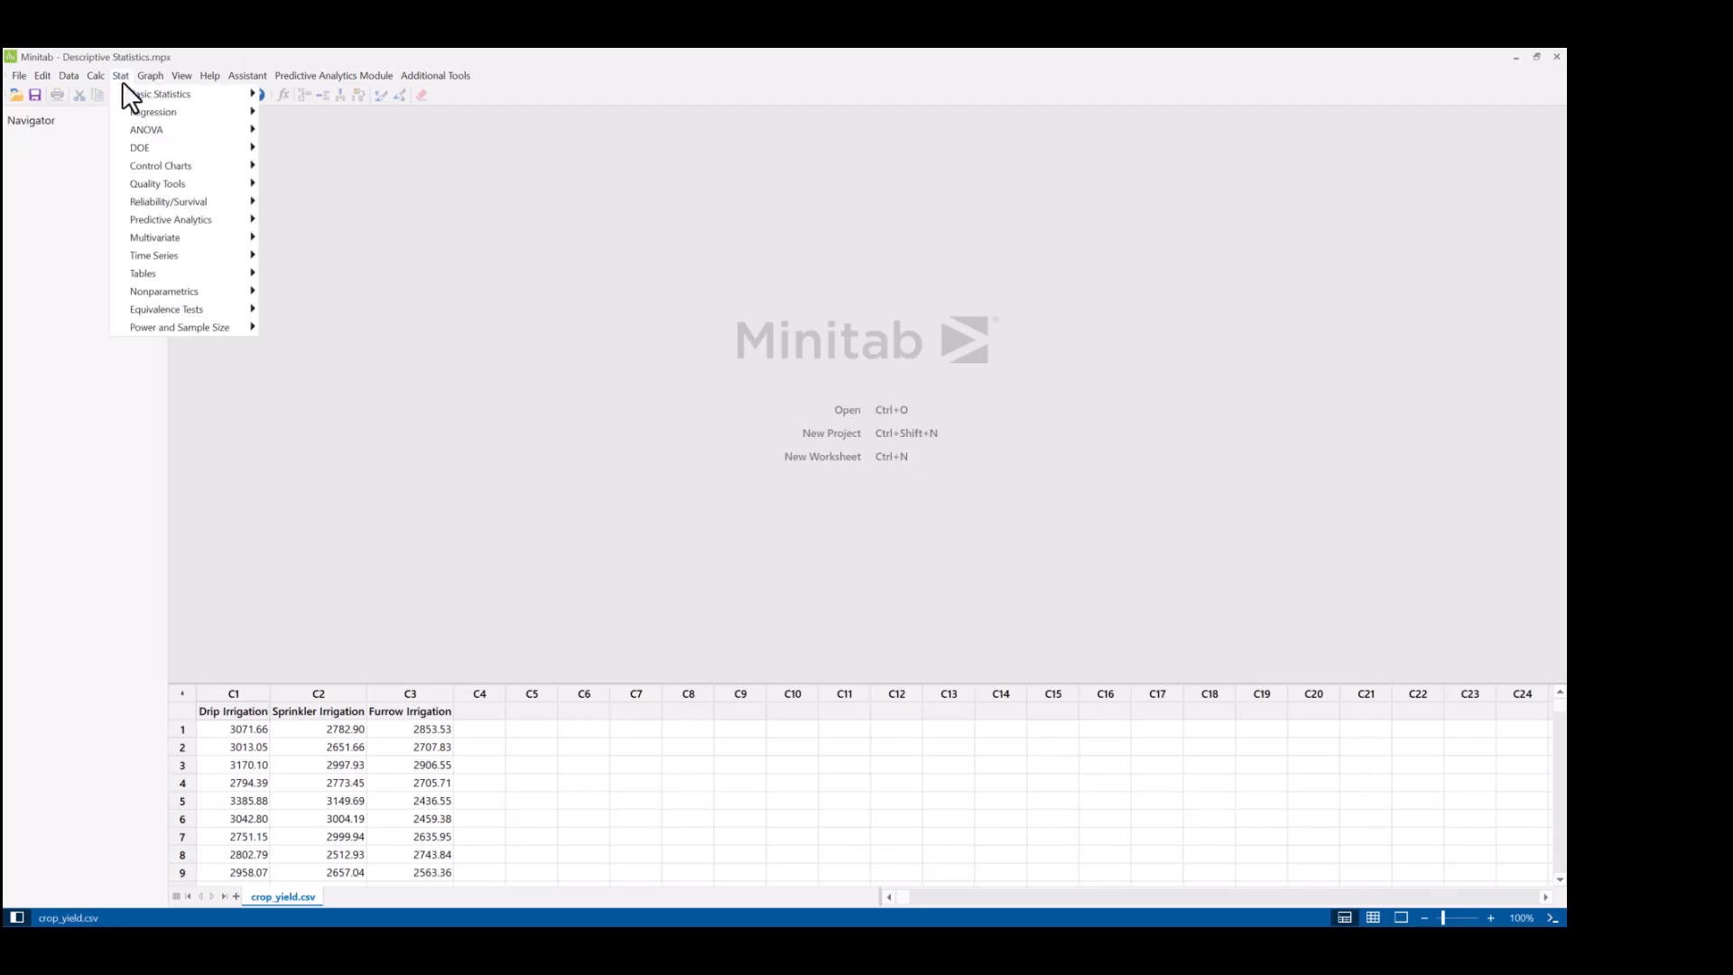
pyautogui.moveTo(120, 97)
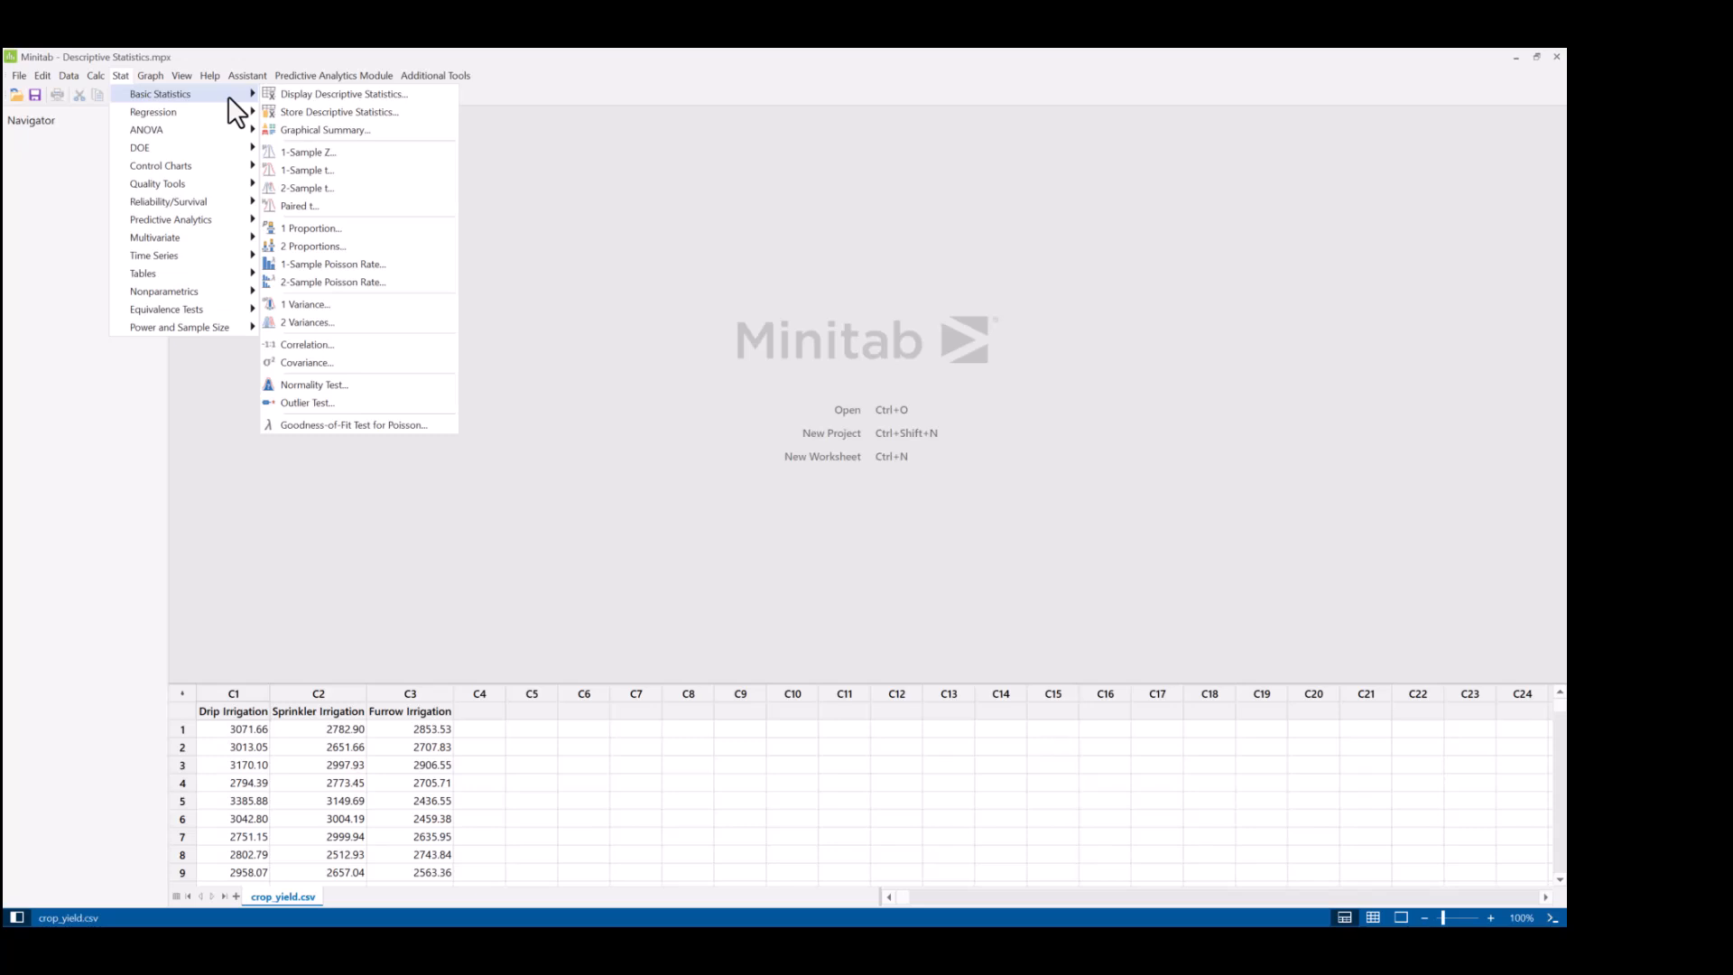
pyautogui.click(403, 95)
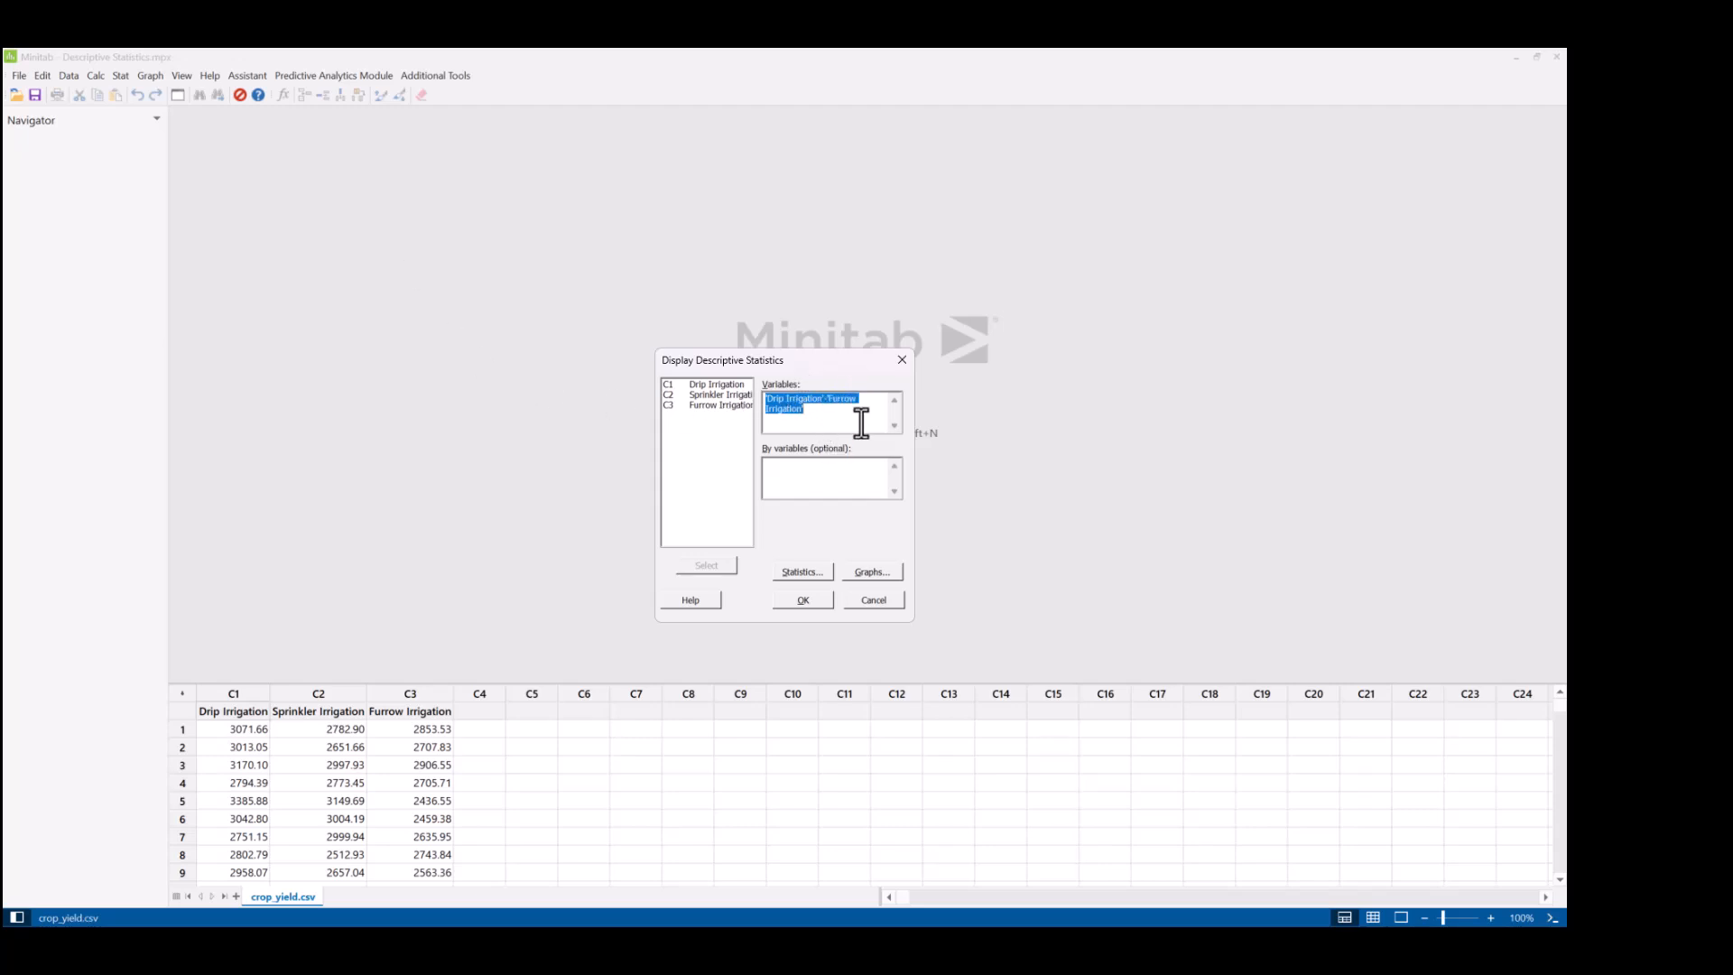
pyautogui.press('BackSpace')
pyautogui.moveTo(785, 365); pyautogui.dragTo(450, 274)
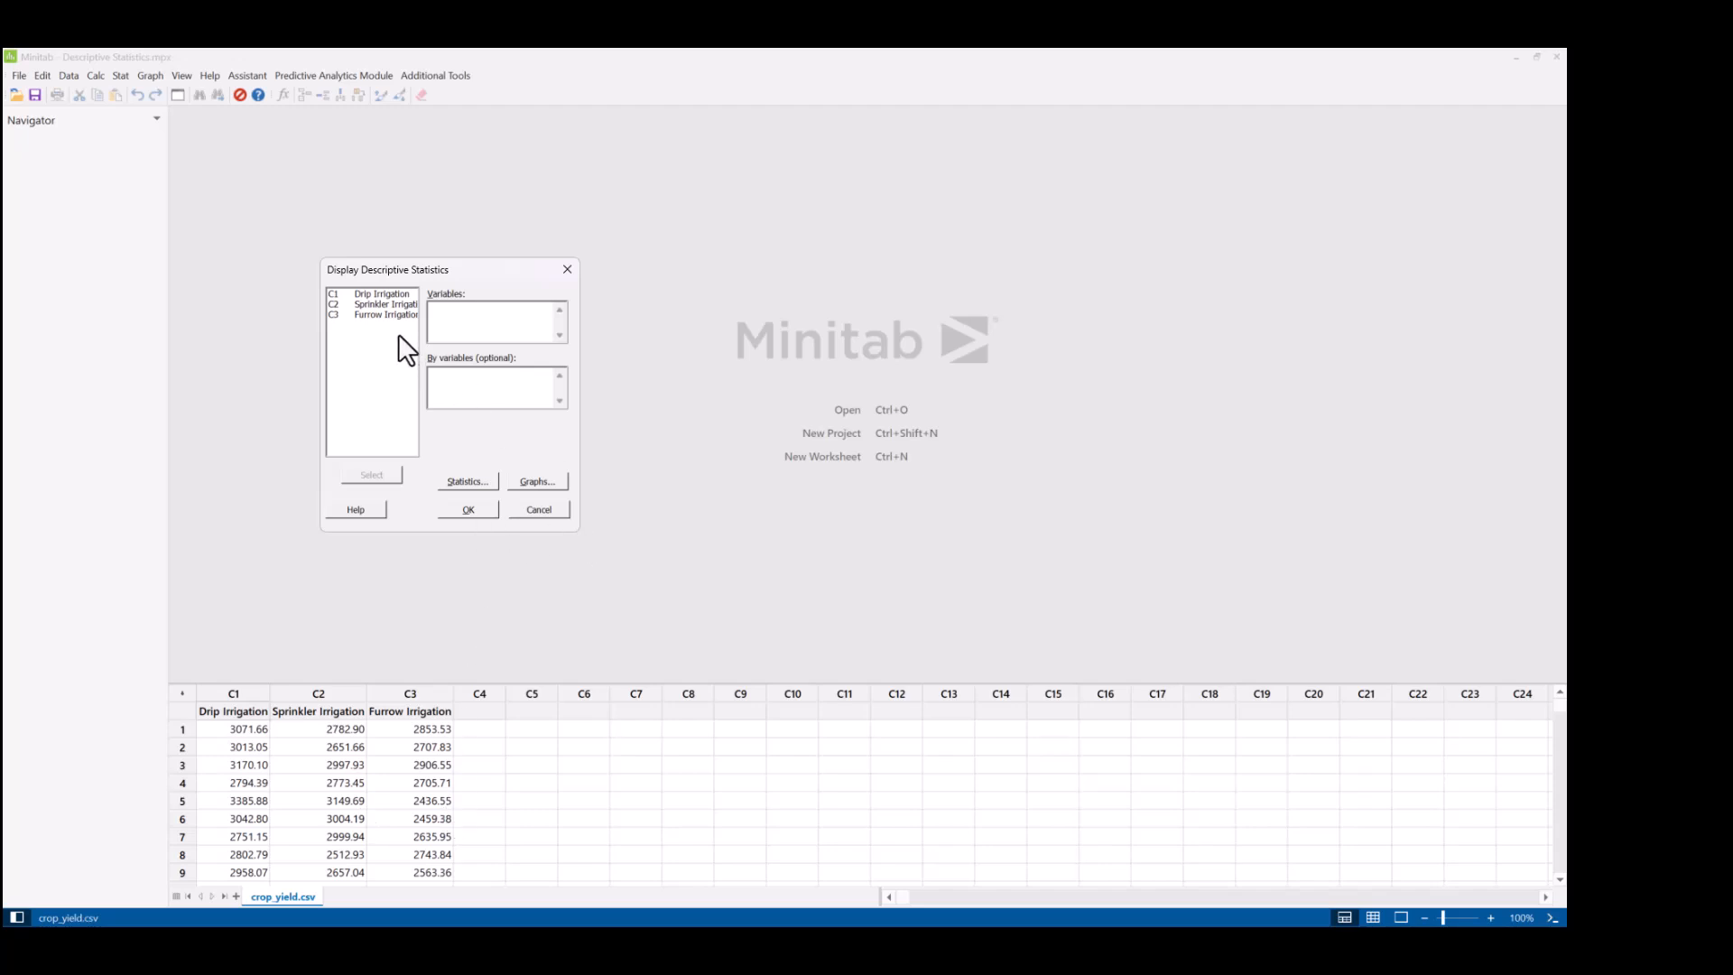
# Add Drip Irrigation, Sprinkler Irrigation and Furrow Irrigation one by one as variables, and clear the variables again.
pyautogui.click(381, 294)
pyautogui.click(461, 397)
pyautogui.click(453, 328)
pyautogui.click(467, 323)
pyautogui.click(365, 296)
pyautogui.click(365, 479)
pyautogui.click(365, 307)
pyautogui.click(368, 479)
pyautogui.click(370, 315)
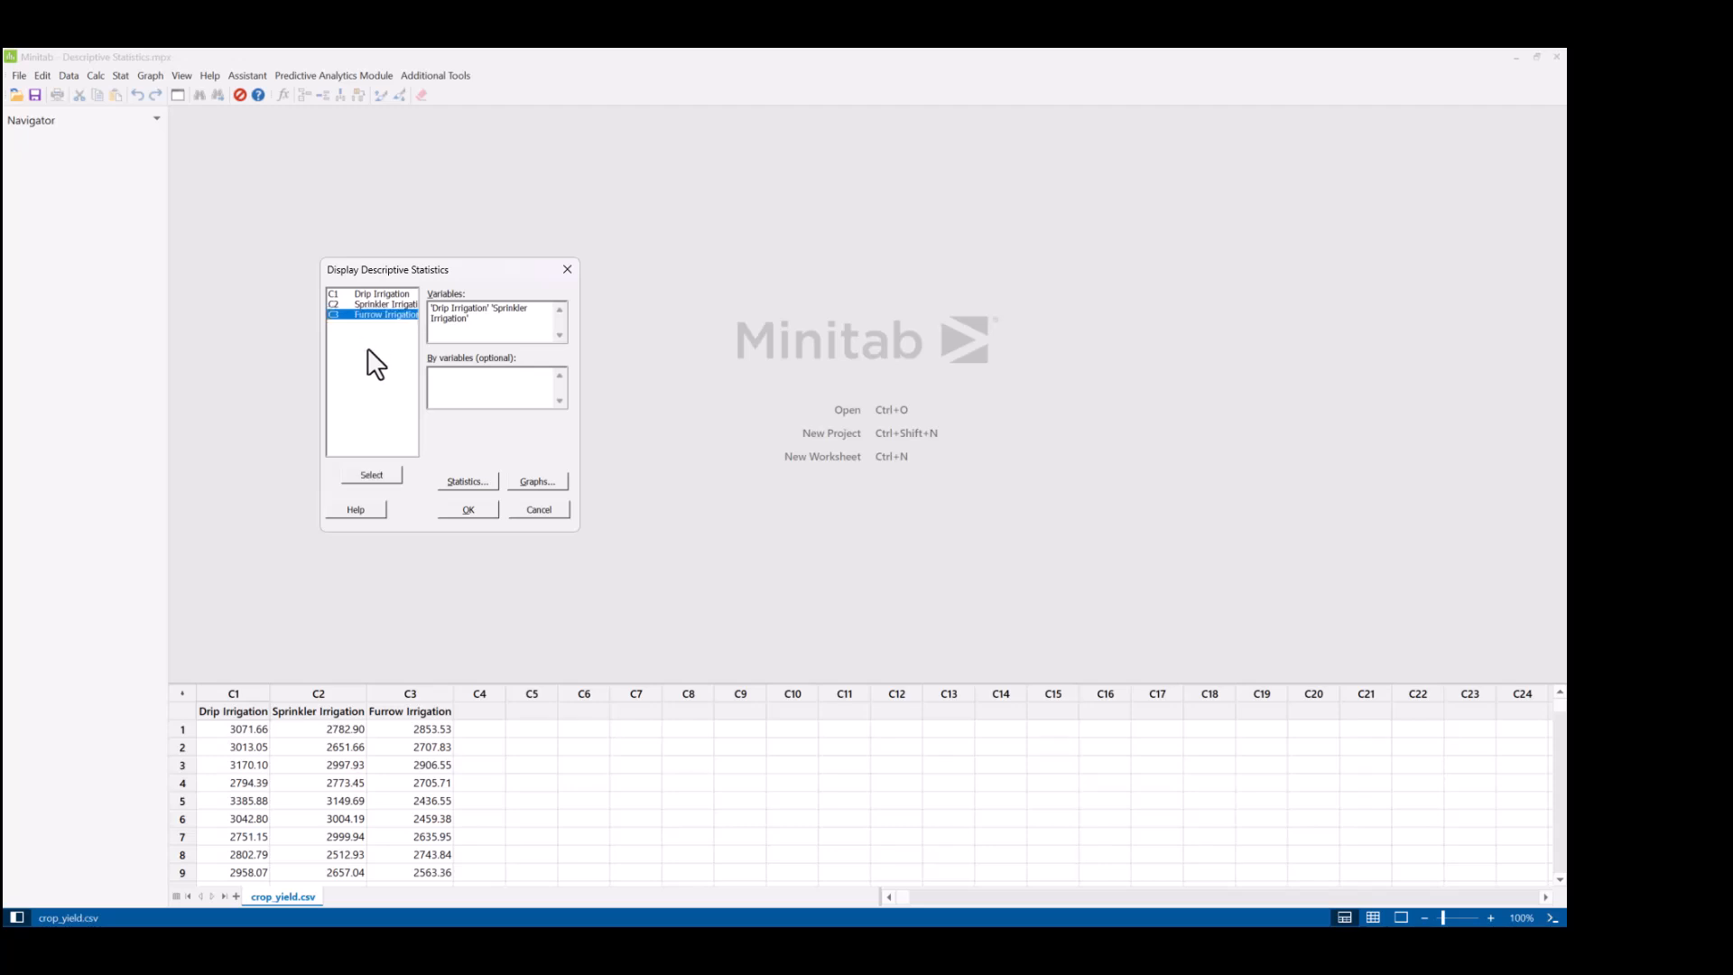
pyautogui.click(383, 474)
pyautogui.moveTo(545, 318); pyautogui.dragTo(441, 306)
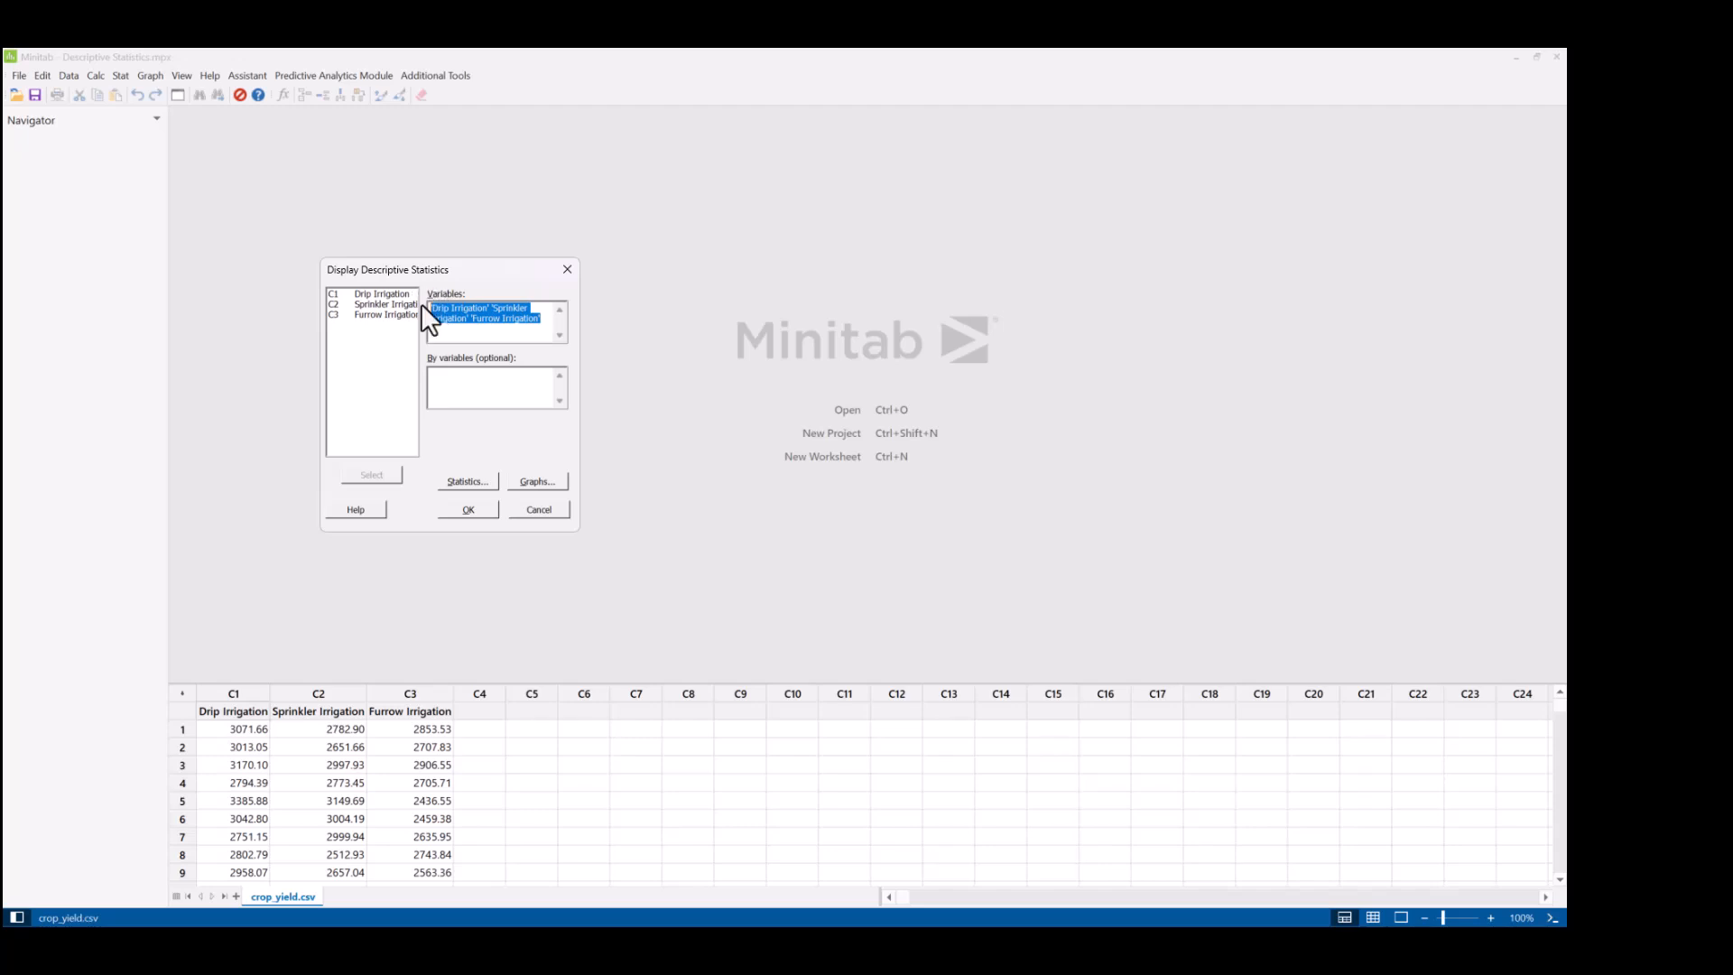
pyautogui.press('Delete')
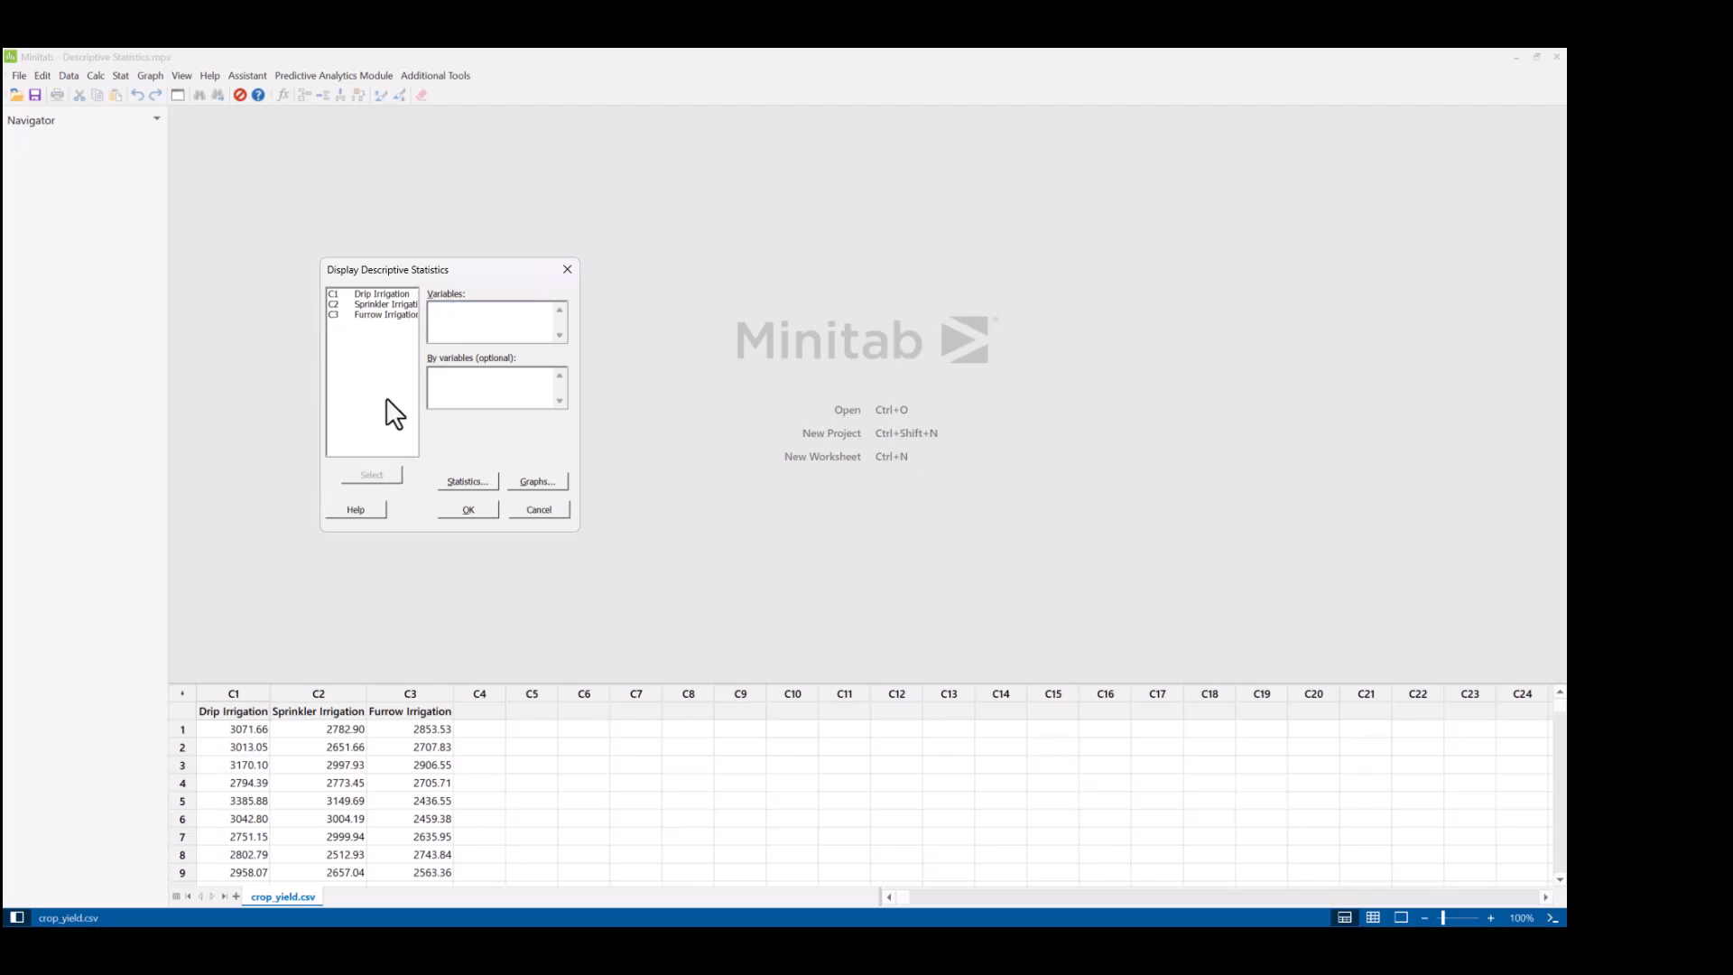
# Add the whole range of columns from Drip Irrigation to Furrow Irrigation as variables at once.
pyautogui.click(361, 293)
pyautogui.keyDown('shift'); pyautogui.click(355, 314); pyautogui.keyUp('shift')
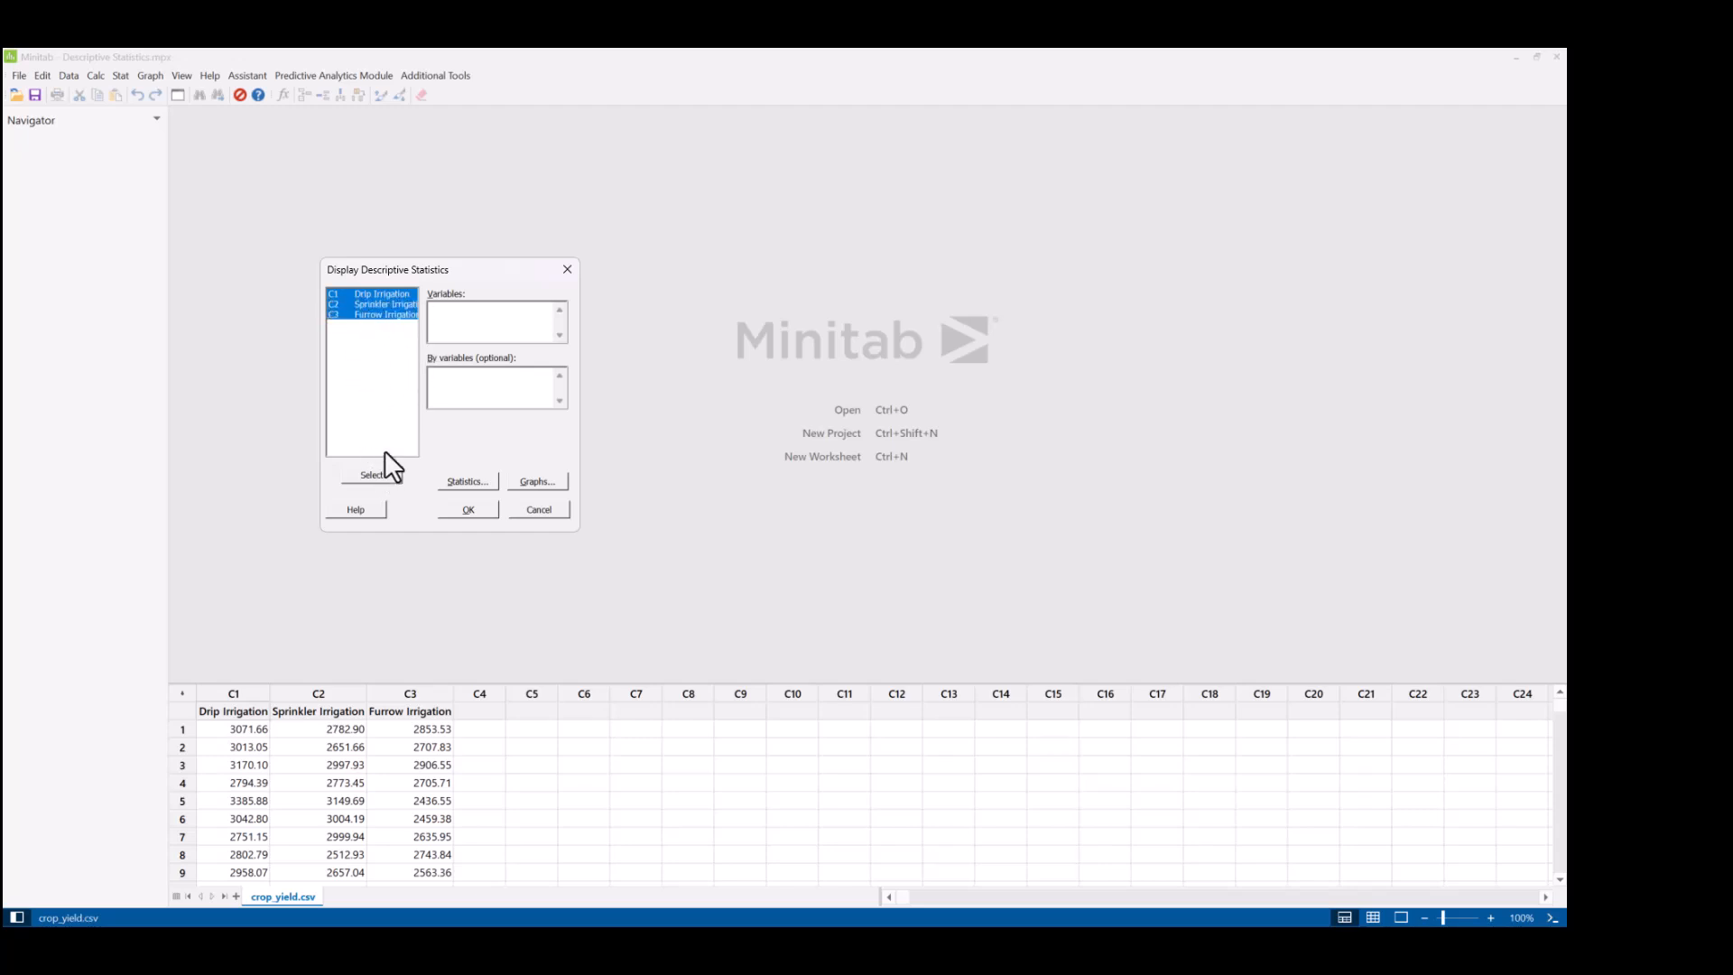
pyautogui.click(357, 474)
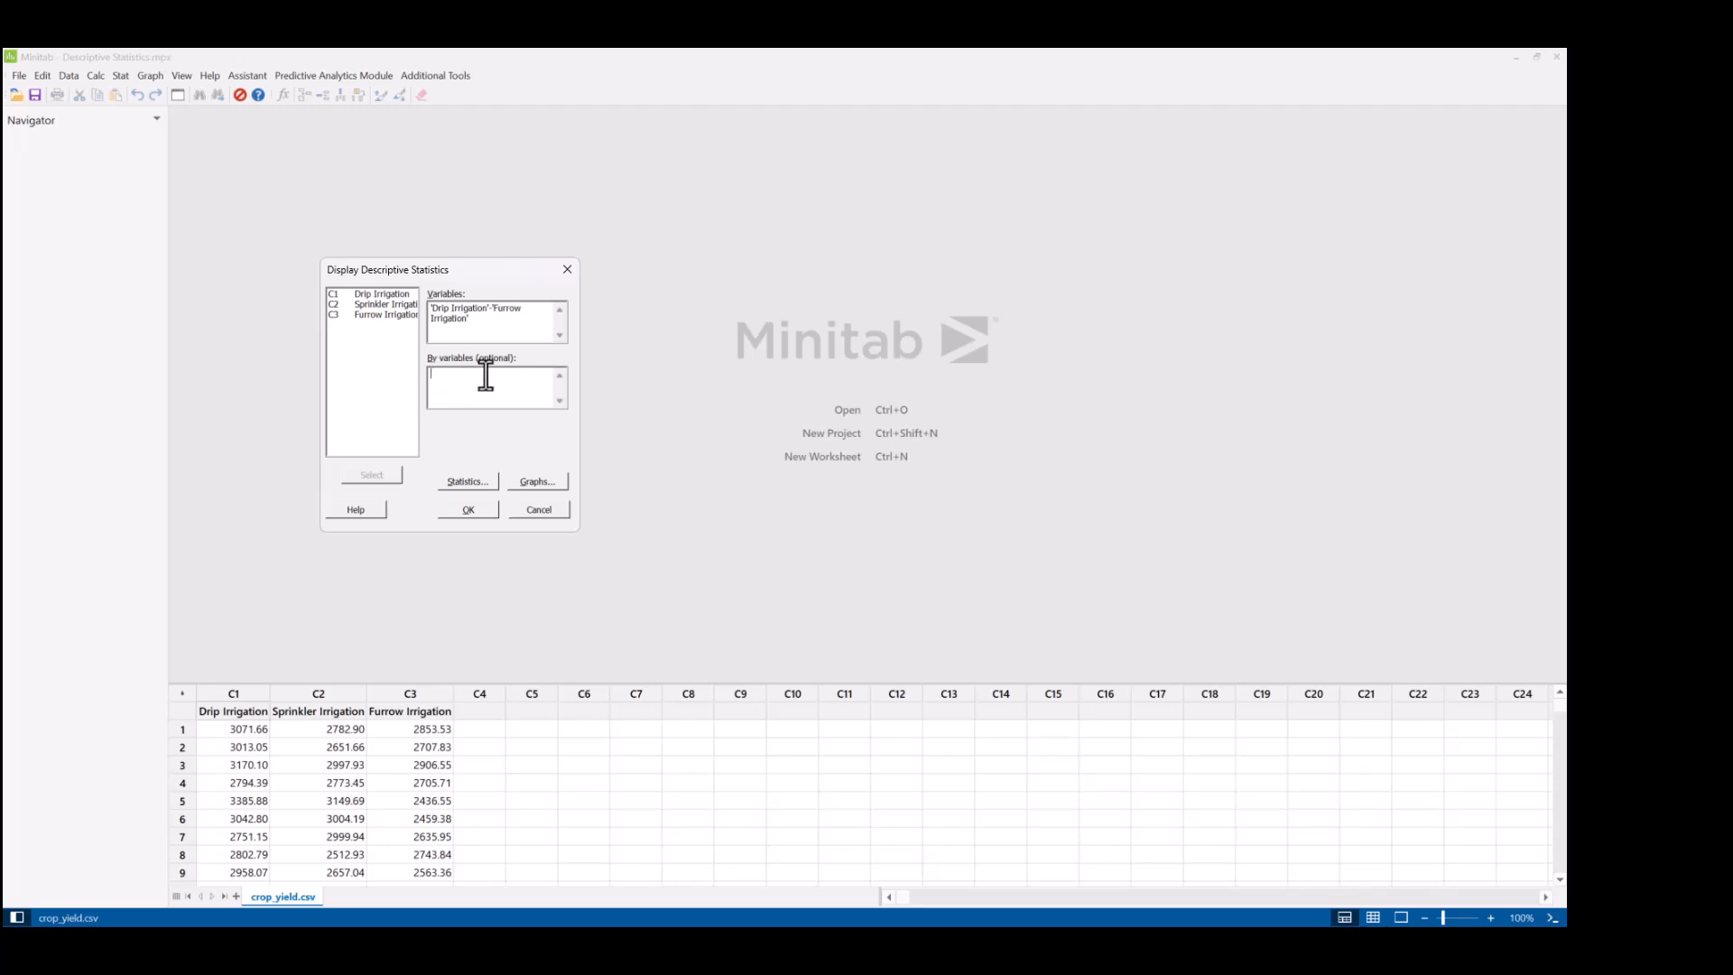
# Include N nonmissing among the statistics to display and accept the statistics selection.
pyautogui.click(475, 485)
pyautogui.moveTo(490, 278); pyautogui.dragTo(845, 281)
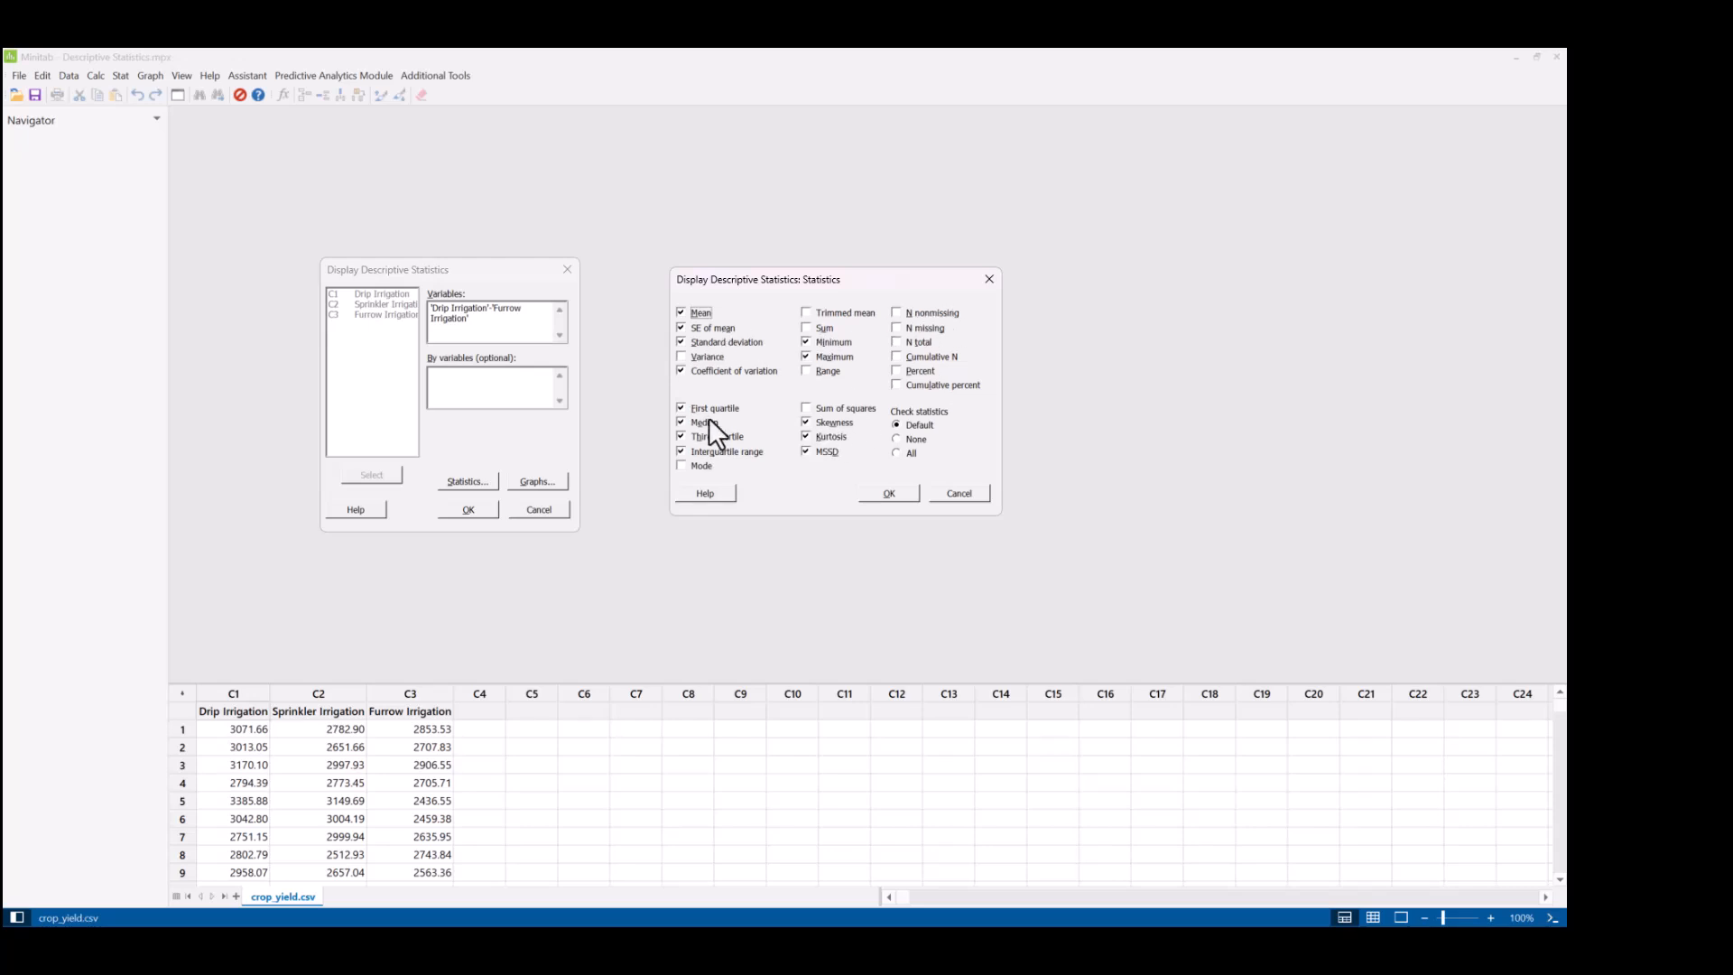
pyautogui.click(928, 312)
pyautogui.click(889, 493)
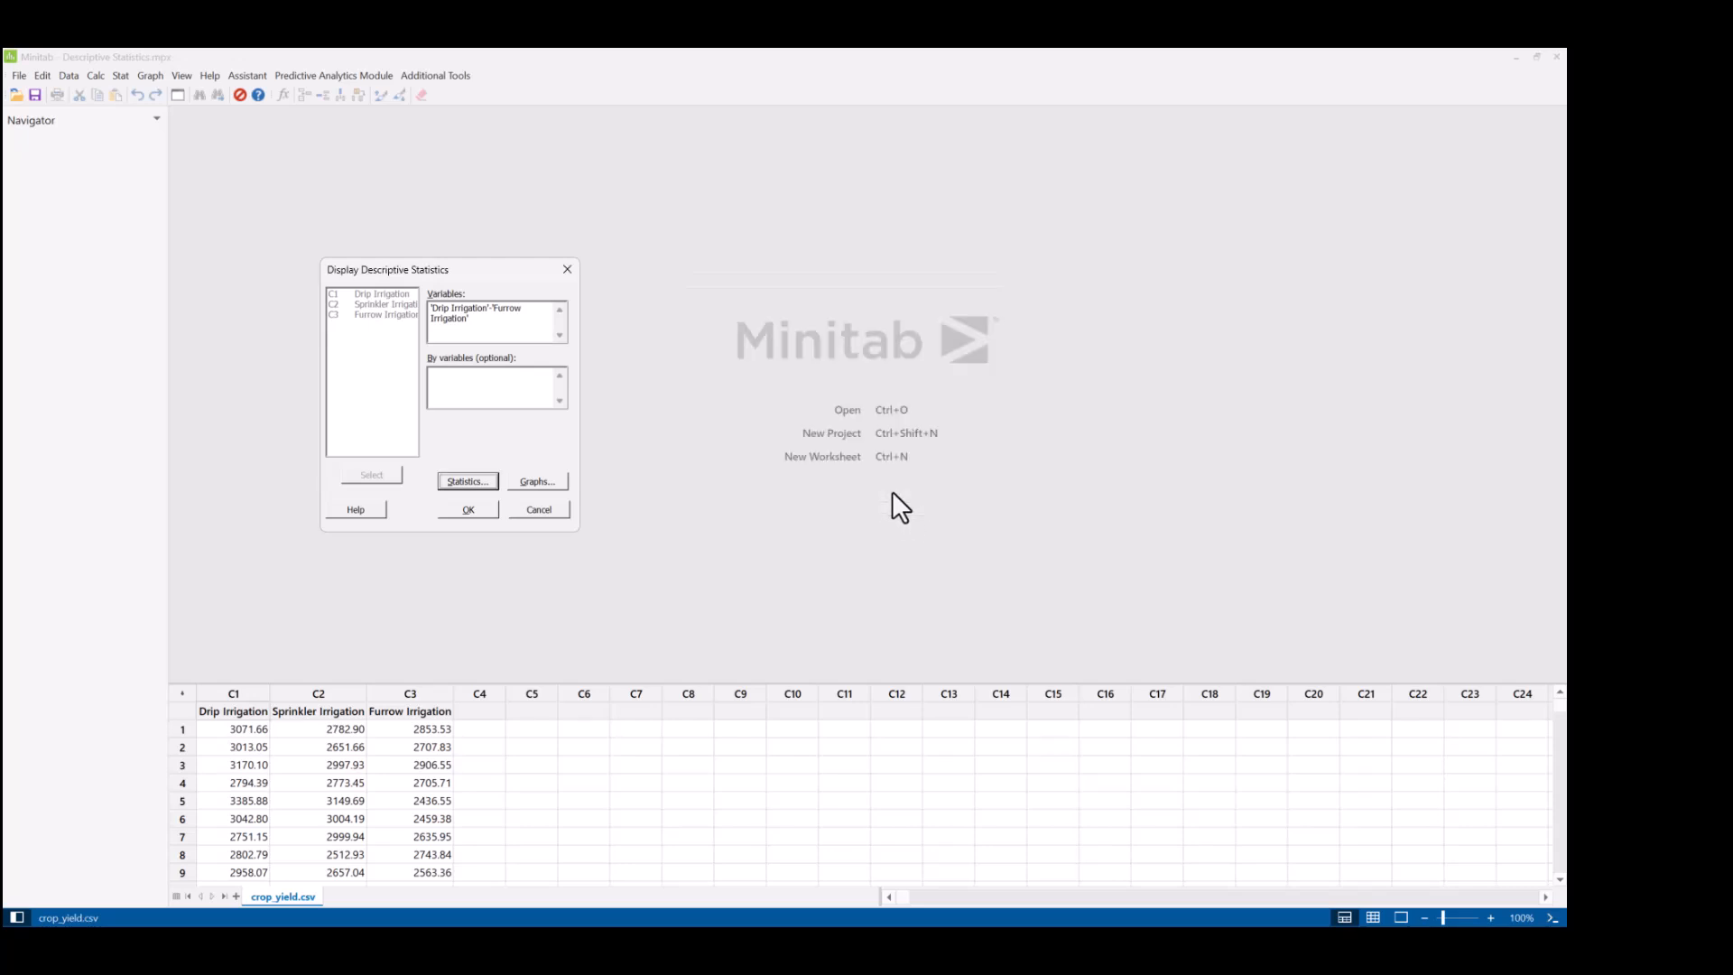
# Generate the descriptive statistics with histograms with normal curve, individual value plots and boxplots, and enlarge the output pane over the worksheet.
pyautogui.click(552, 487)
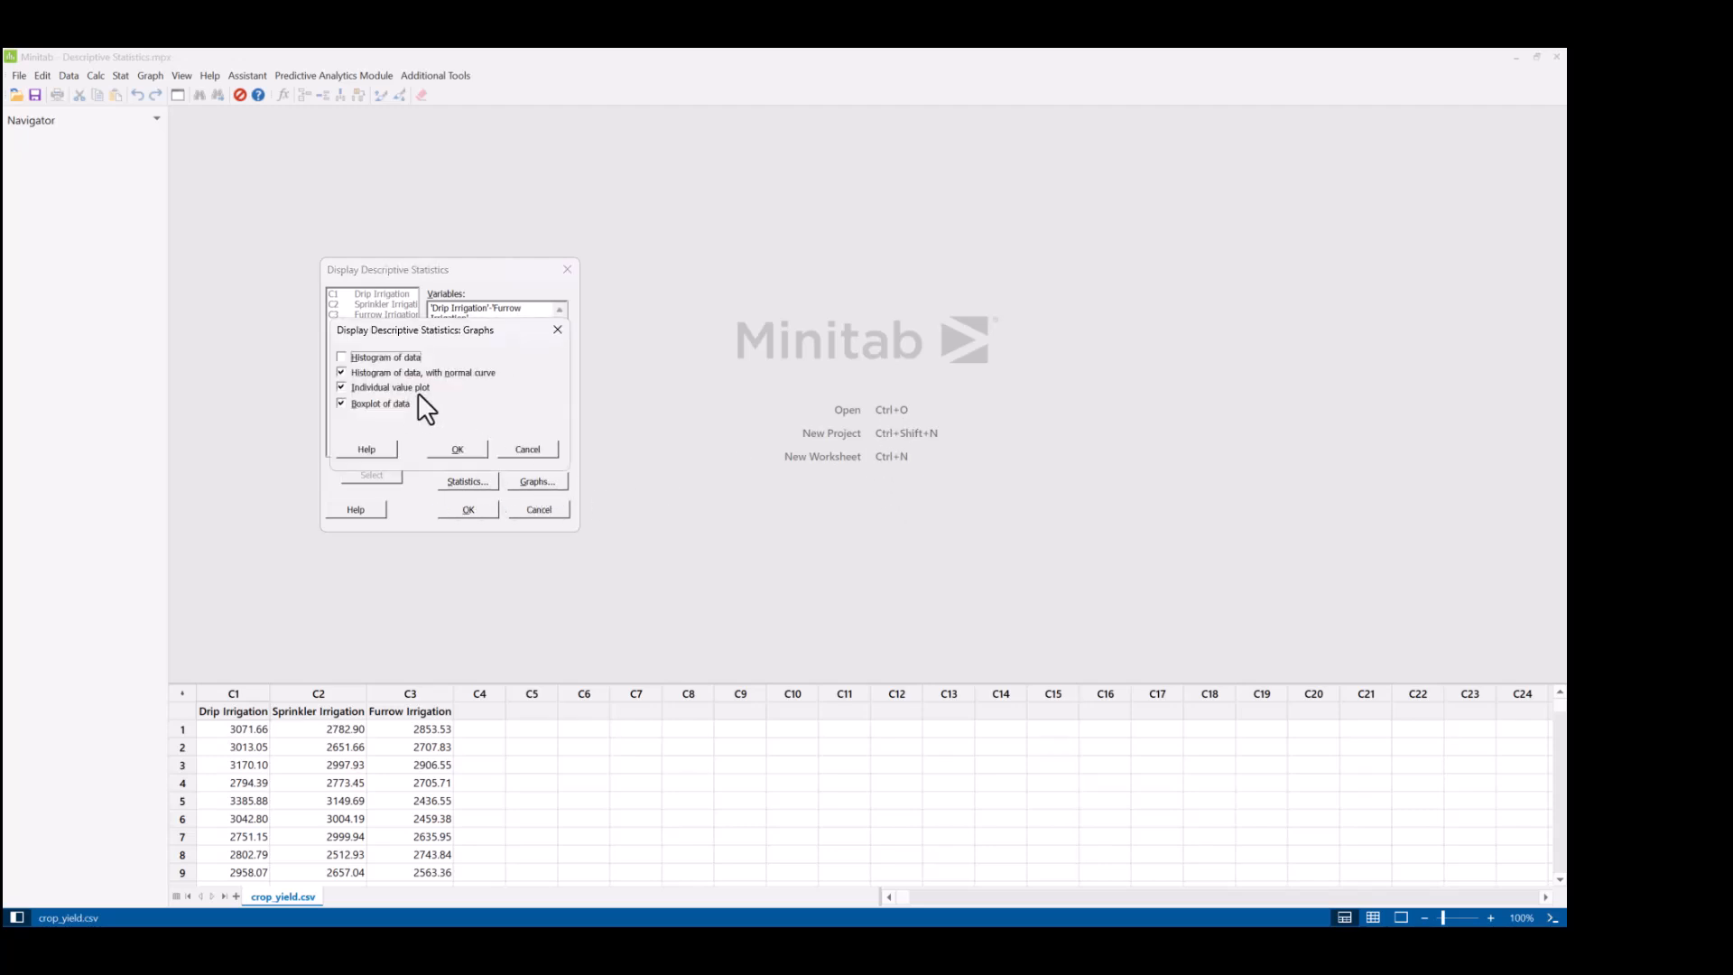
pyautogui.moveTo(456, 329); pyautogui.dragTo(781, 317)
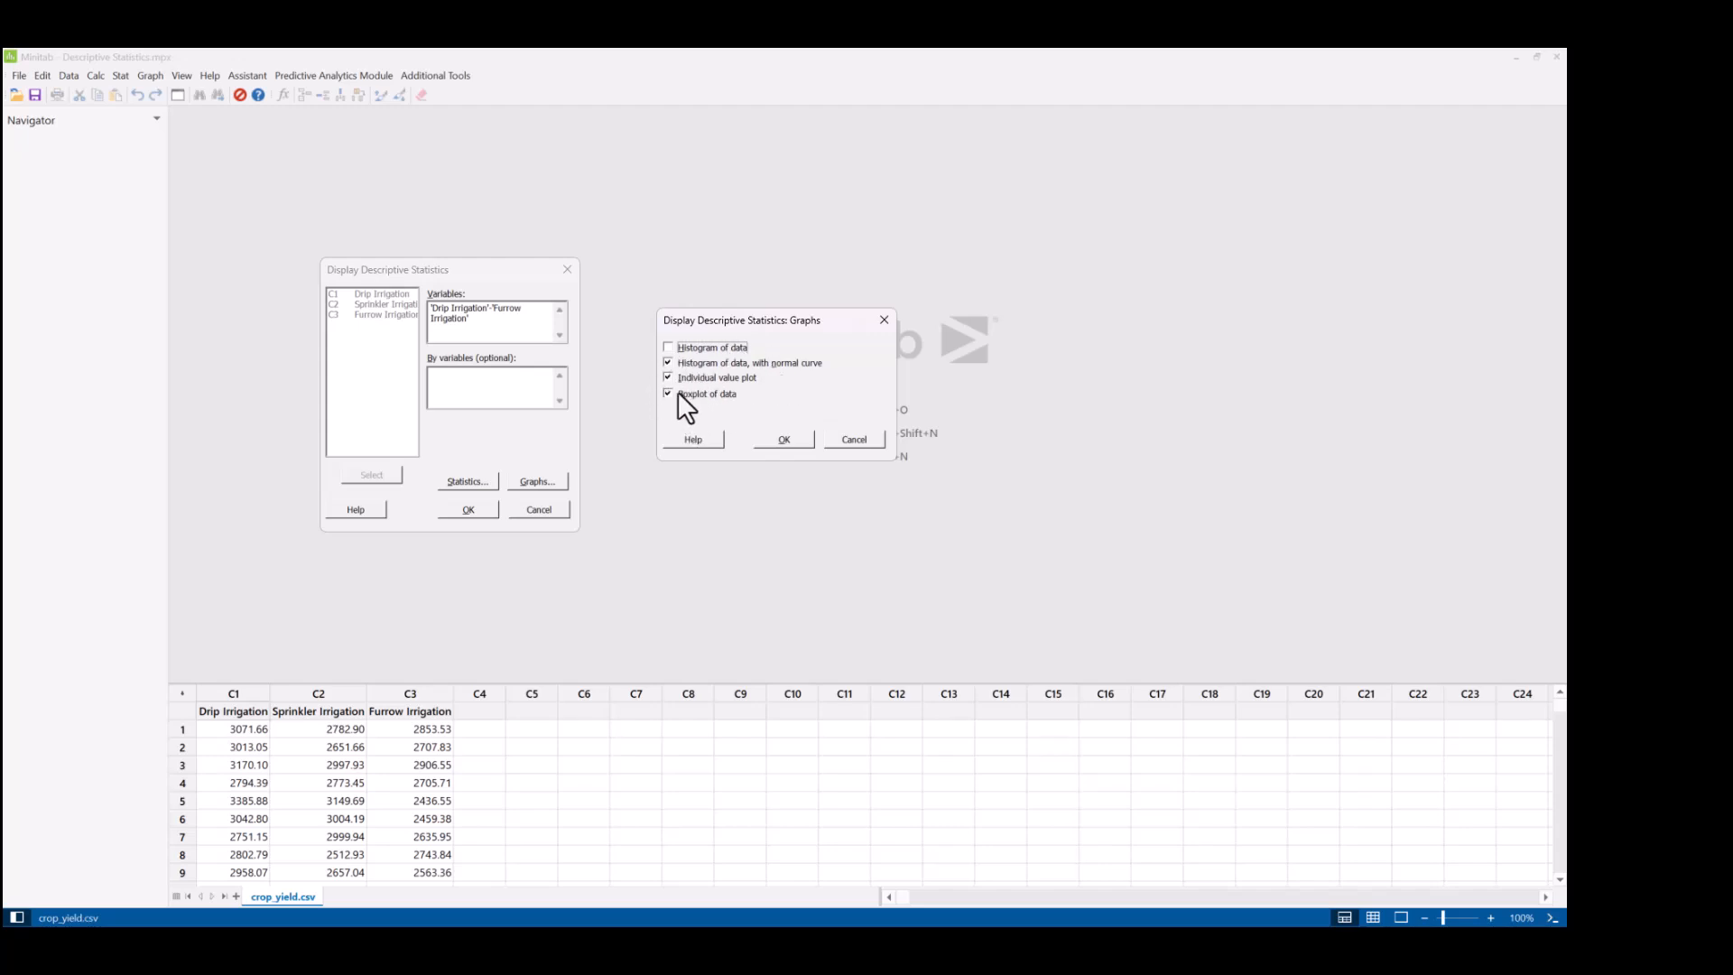
pyautogui.click(798, 441)
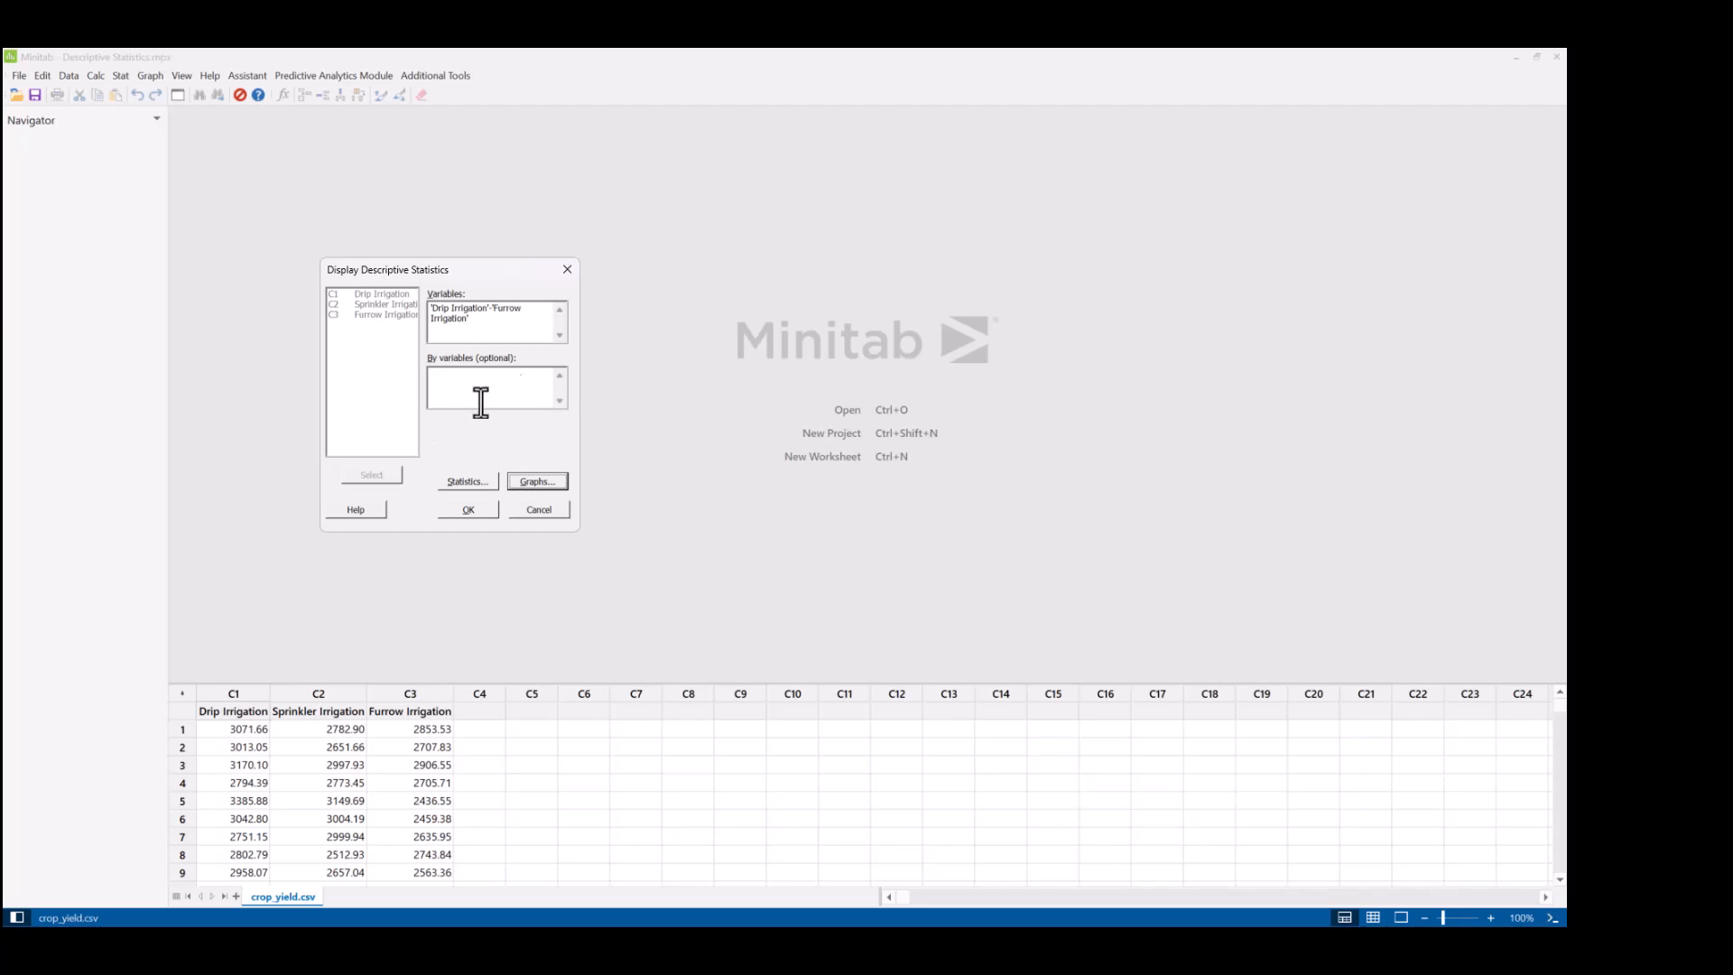
pyautogui.click(473, 509)
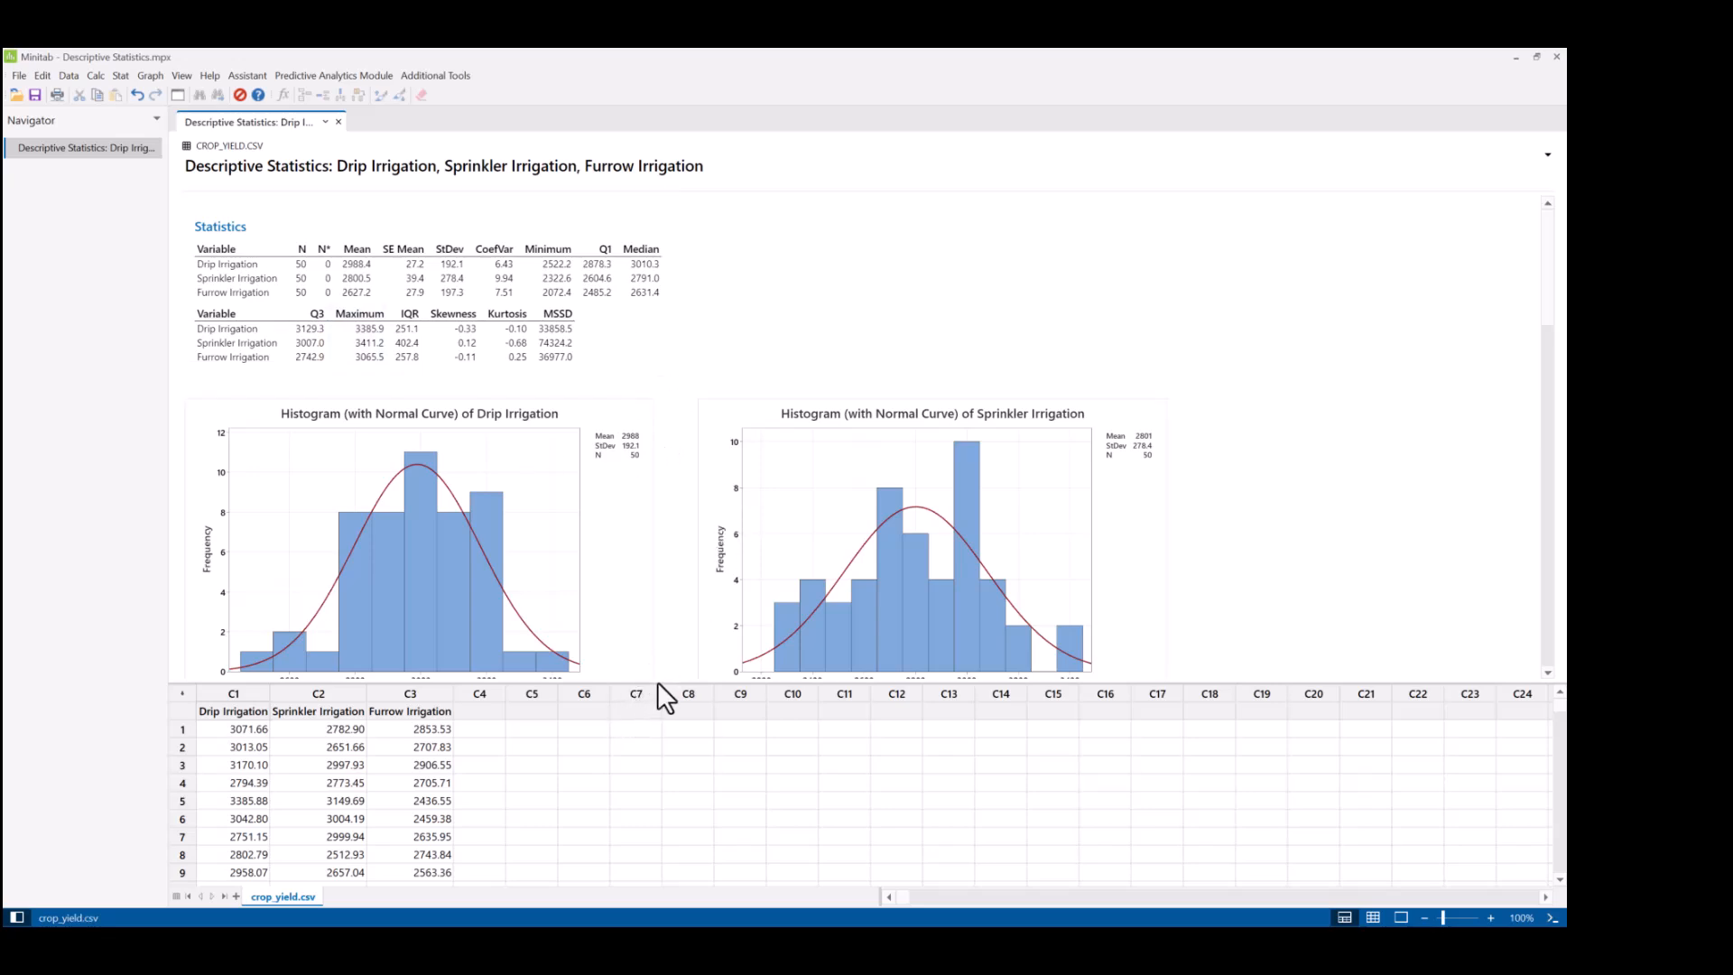
pyautogui.moveTo(656, 682); pyautogui.dragTo(666, 870)
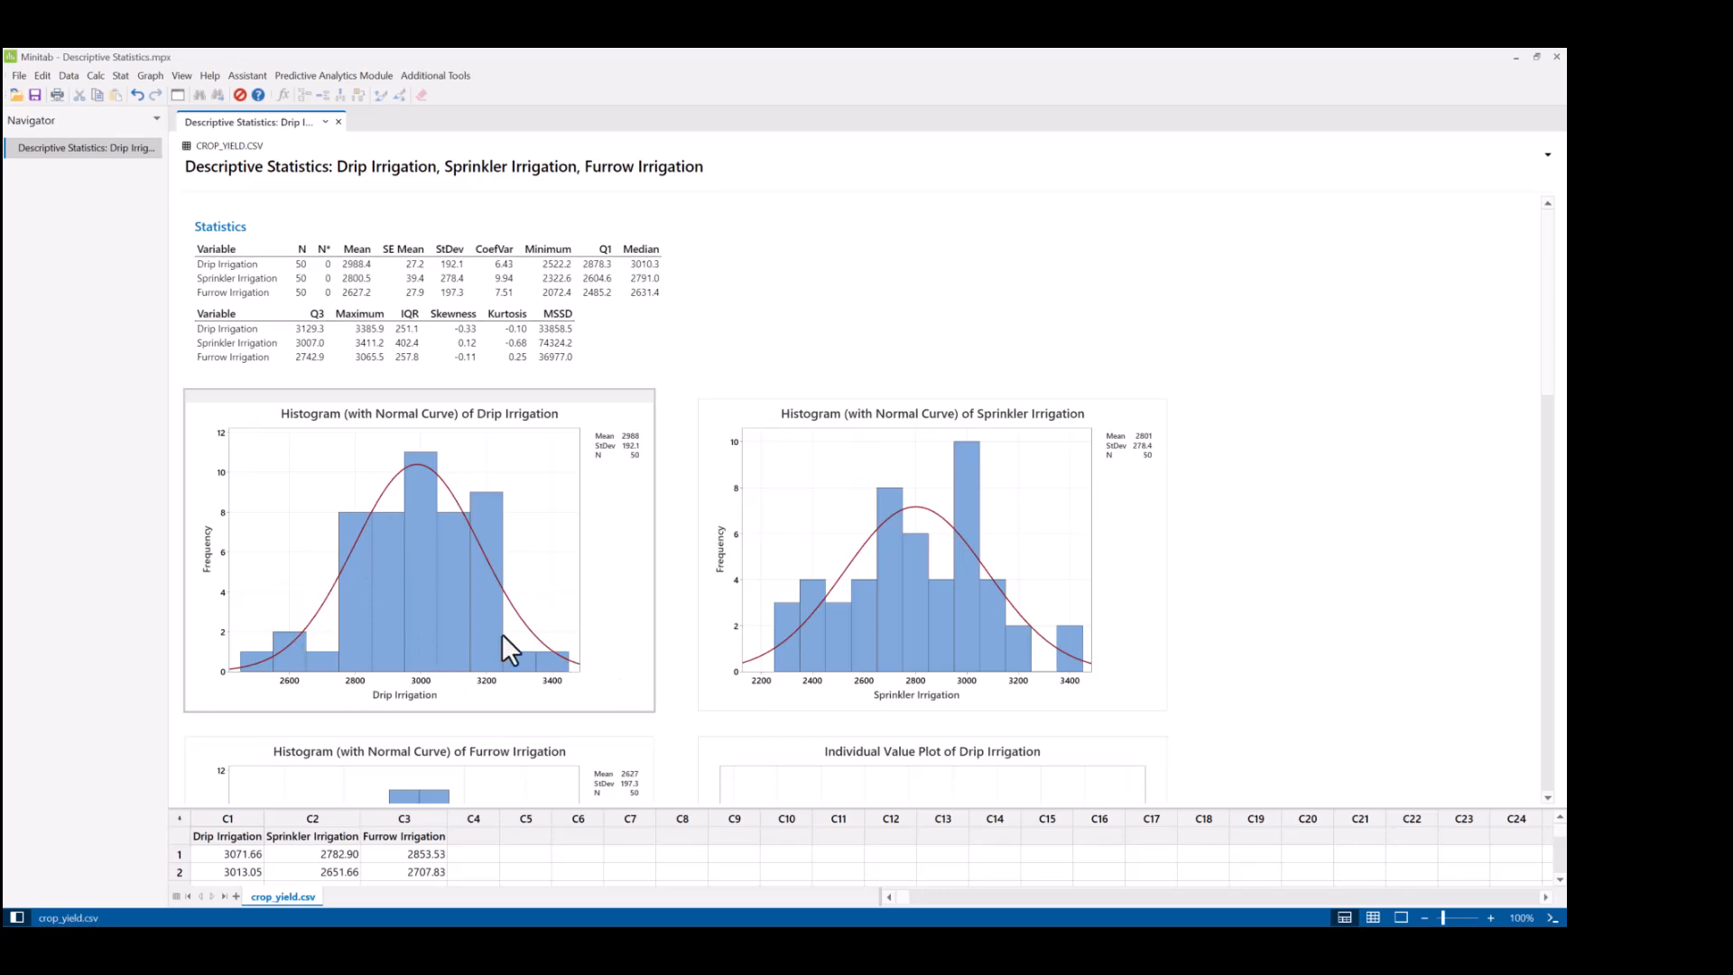
# Examine the skewness and kurtosis statistics against the shape of the histograms with normal curves.
pyautogui.click(510, 361)
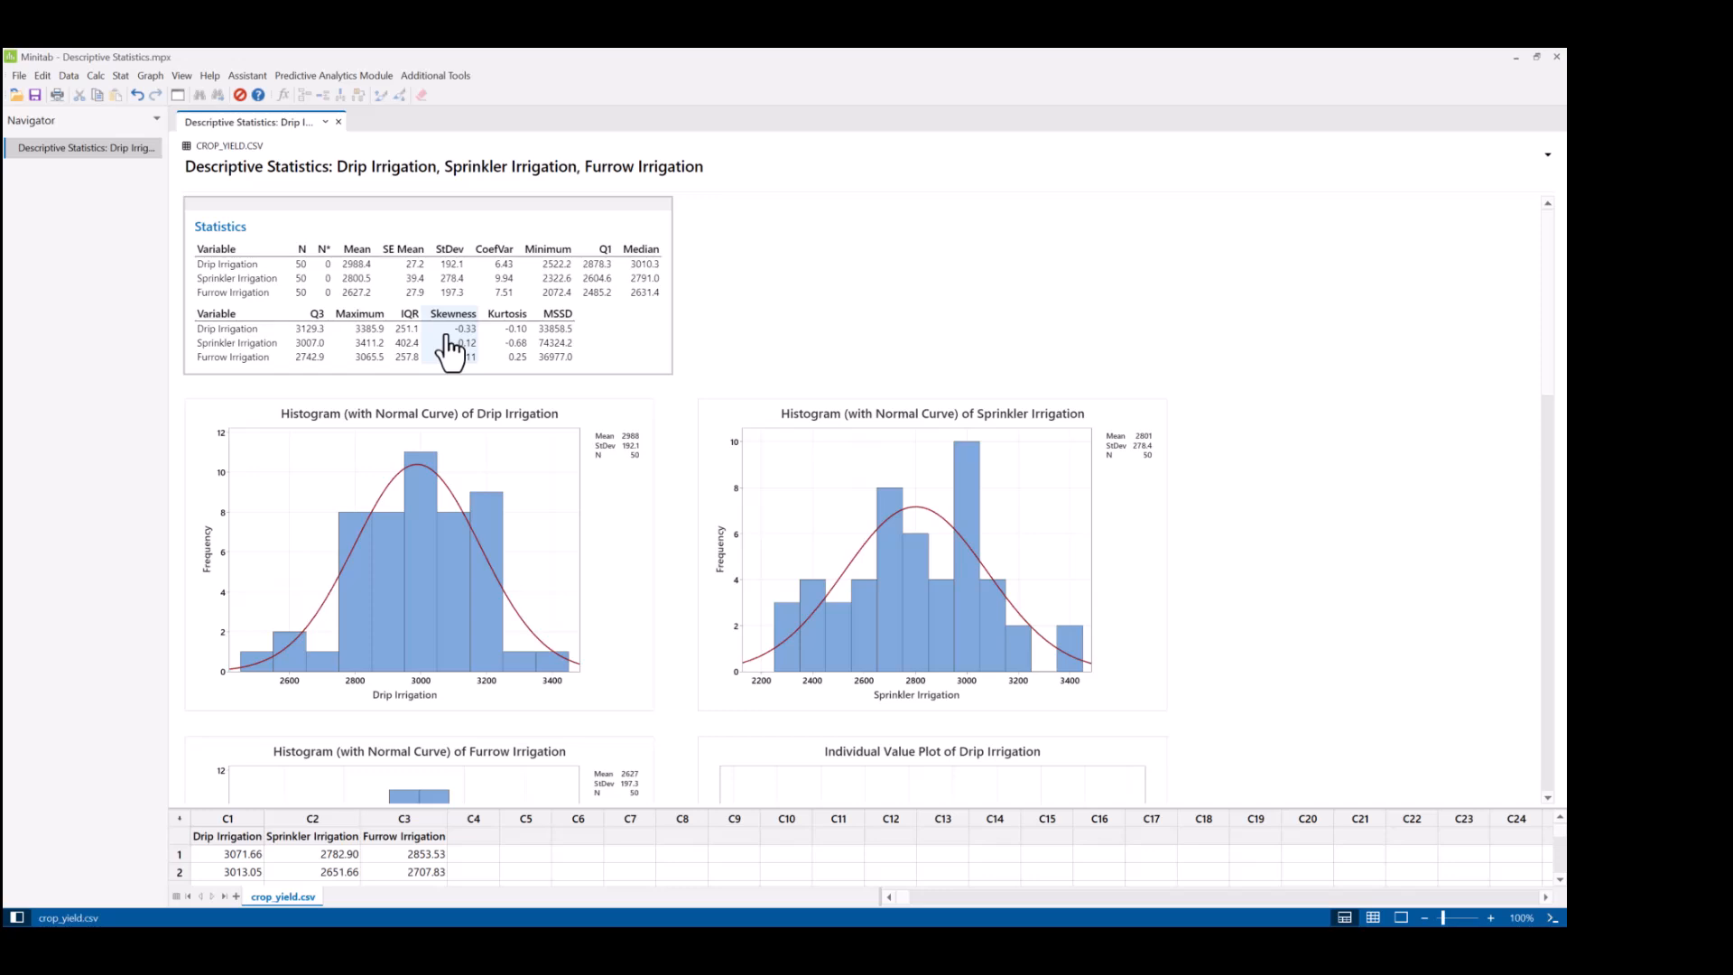
pyautogui.click(274, 696)
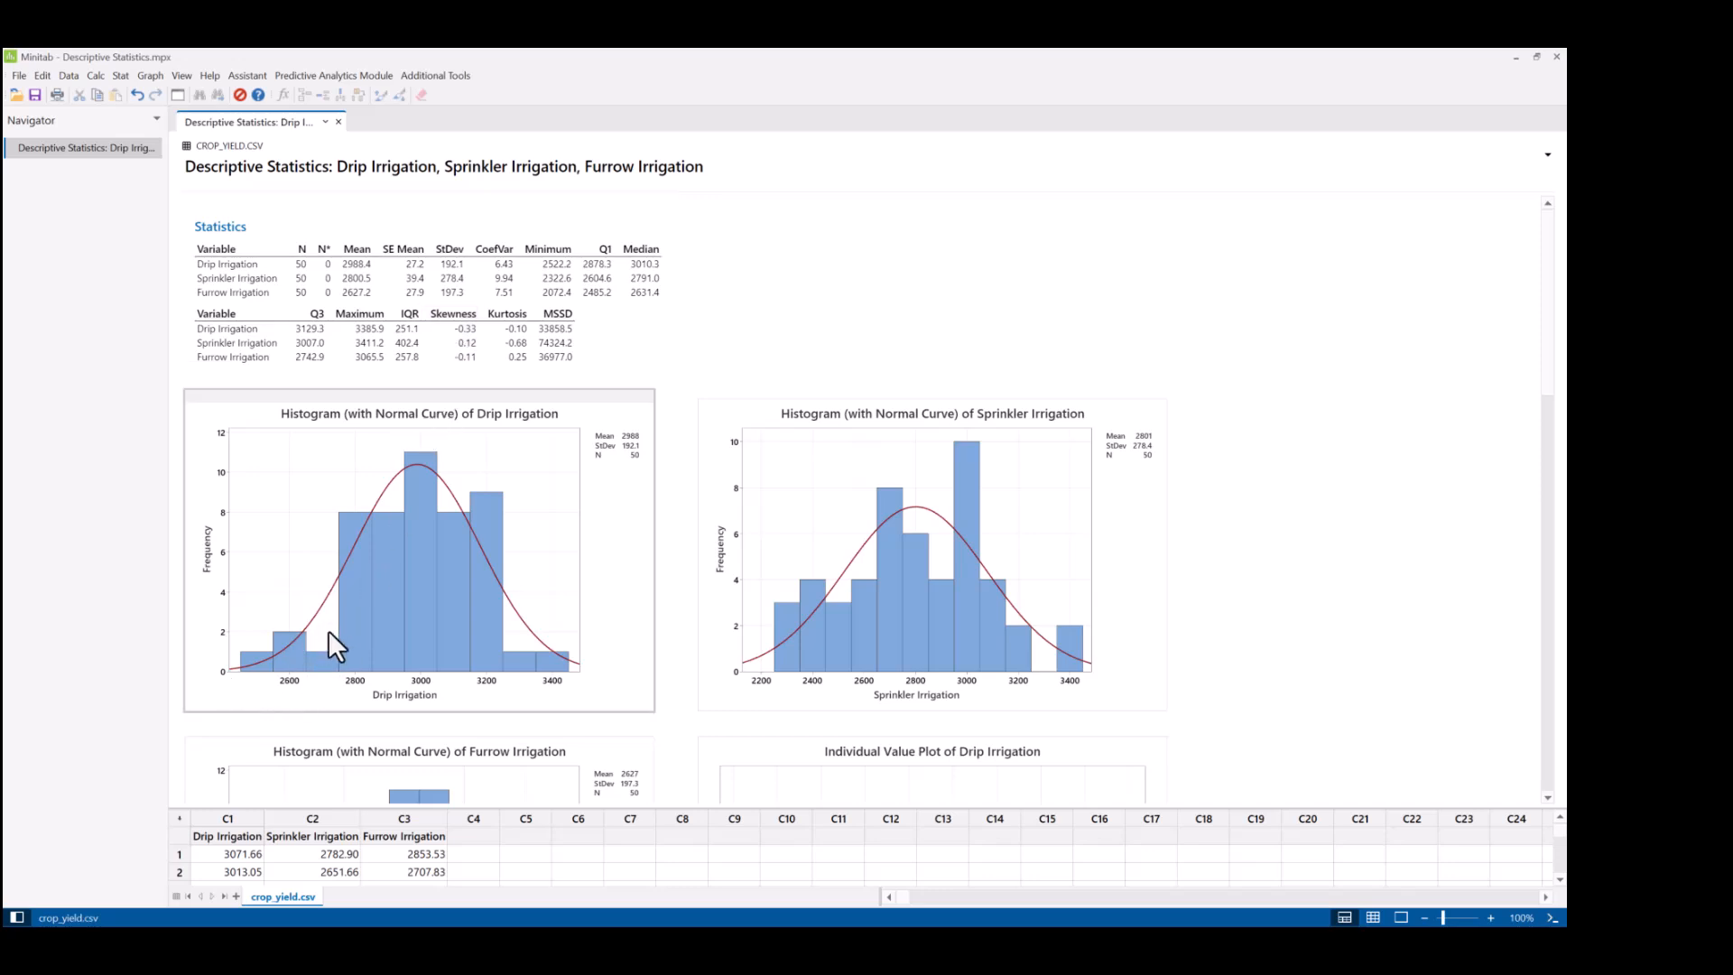
pyautogui.click(457, 359)
pyautogui.click(578, 365)
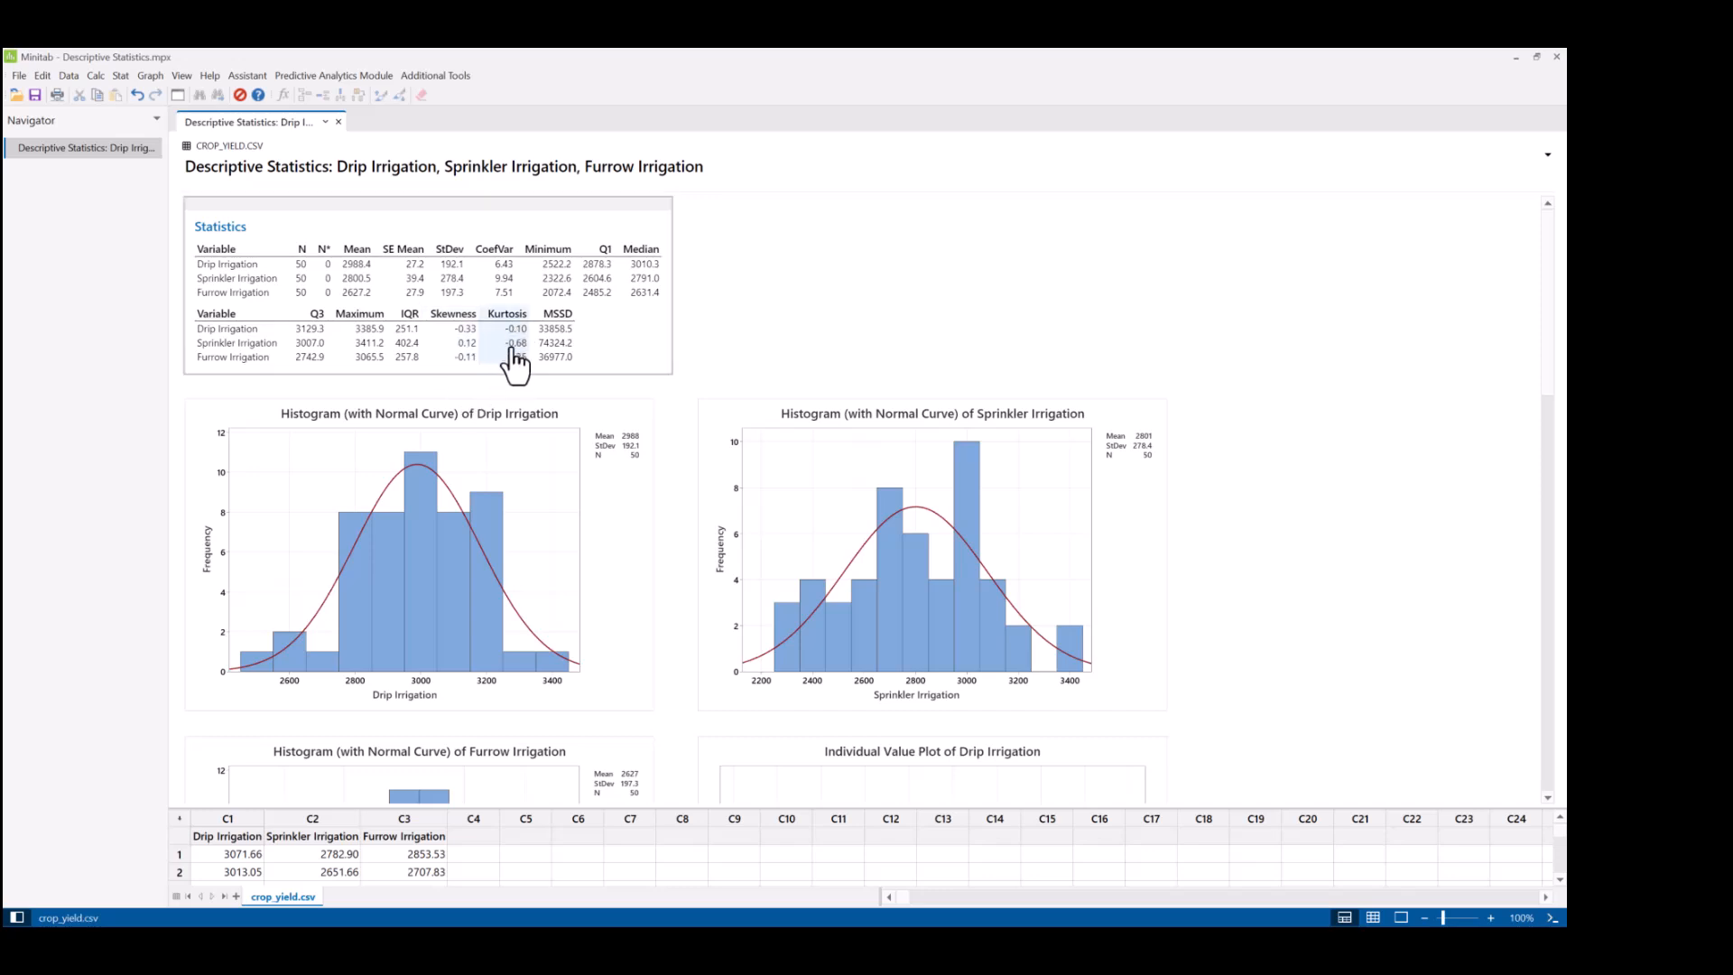
pyautogui.click(402, 585)
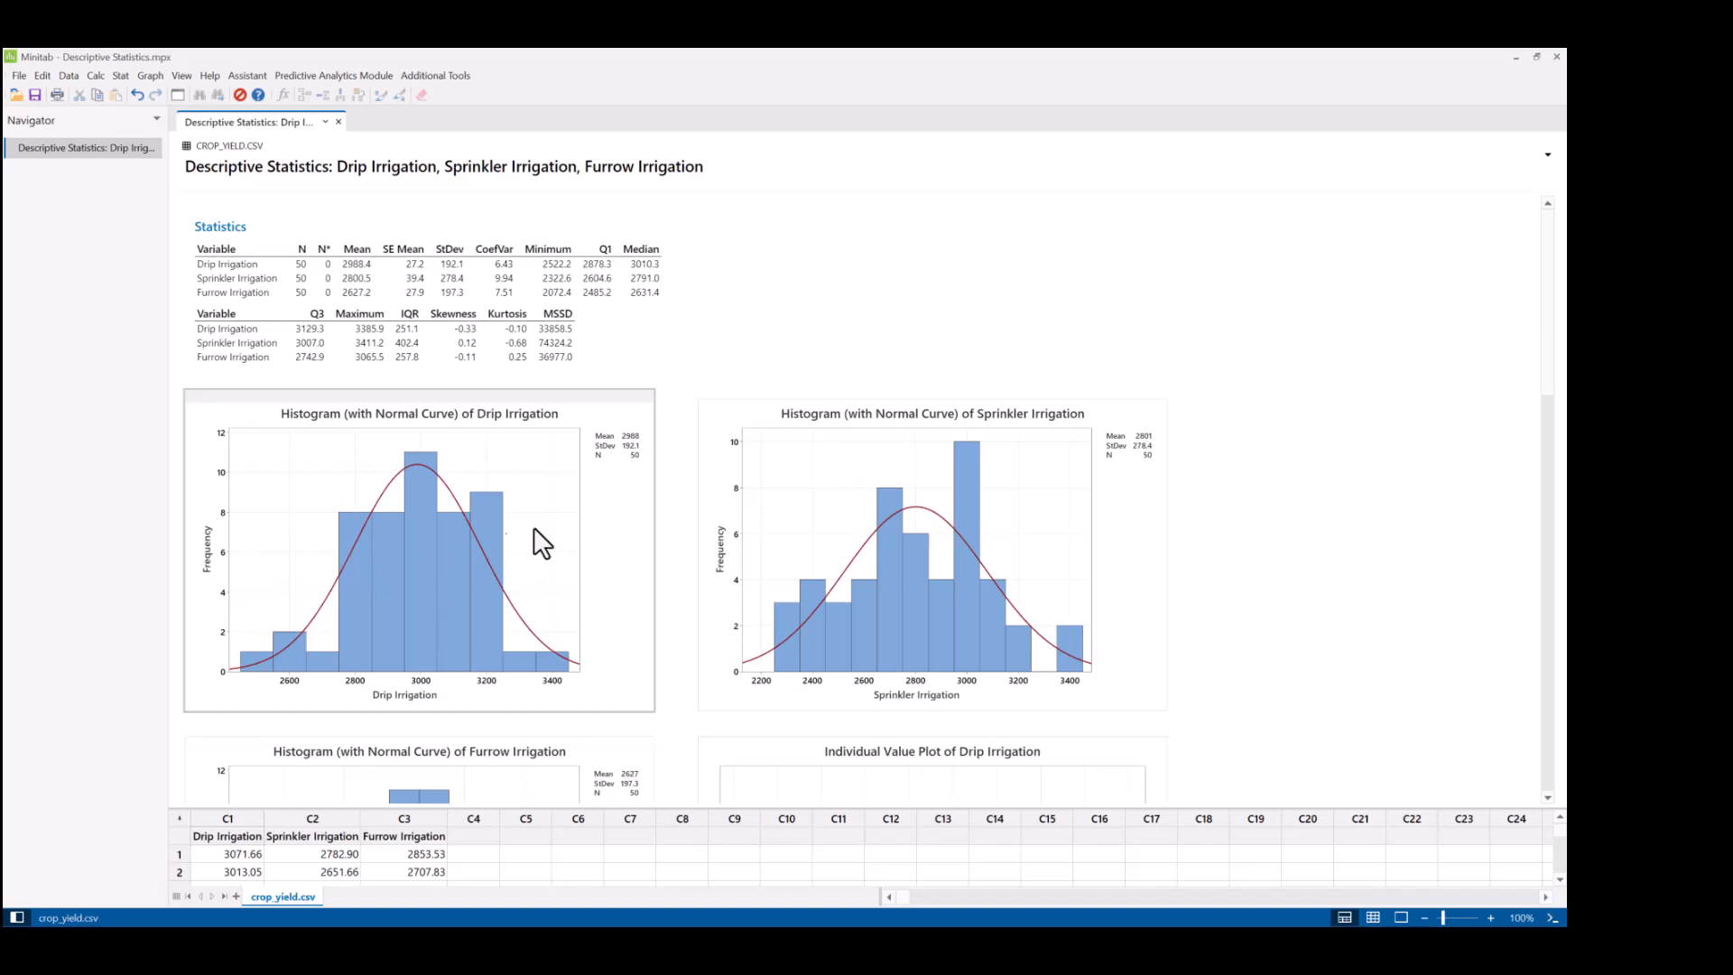
pyautogui.scroll(-3, 848, 424)
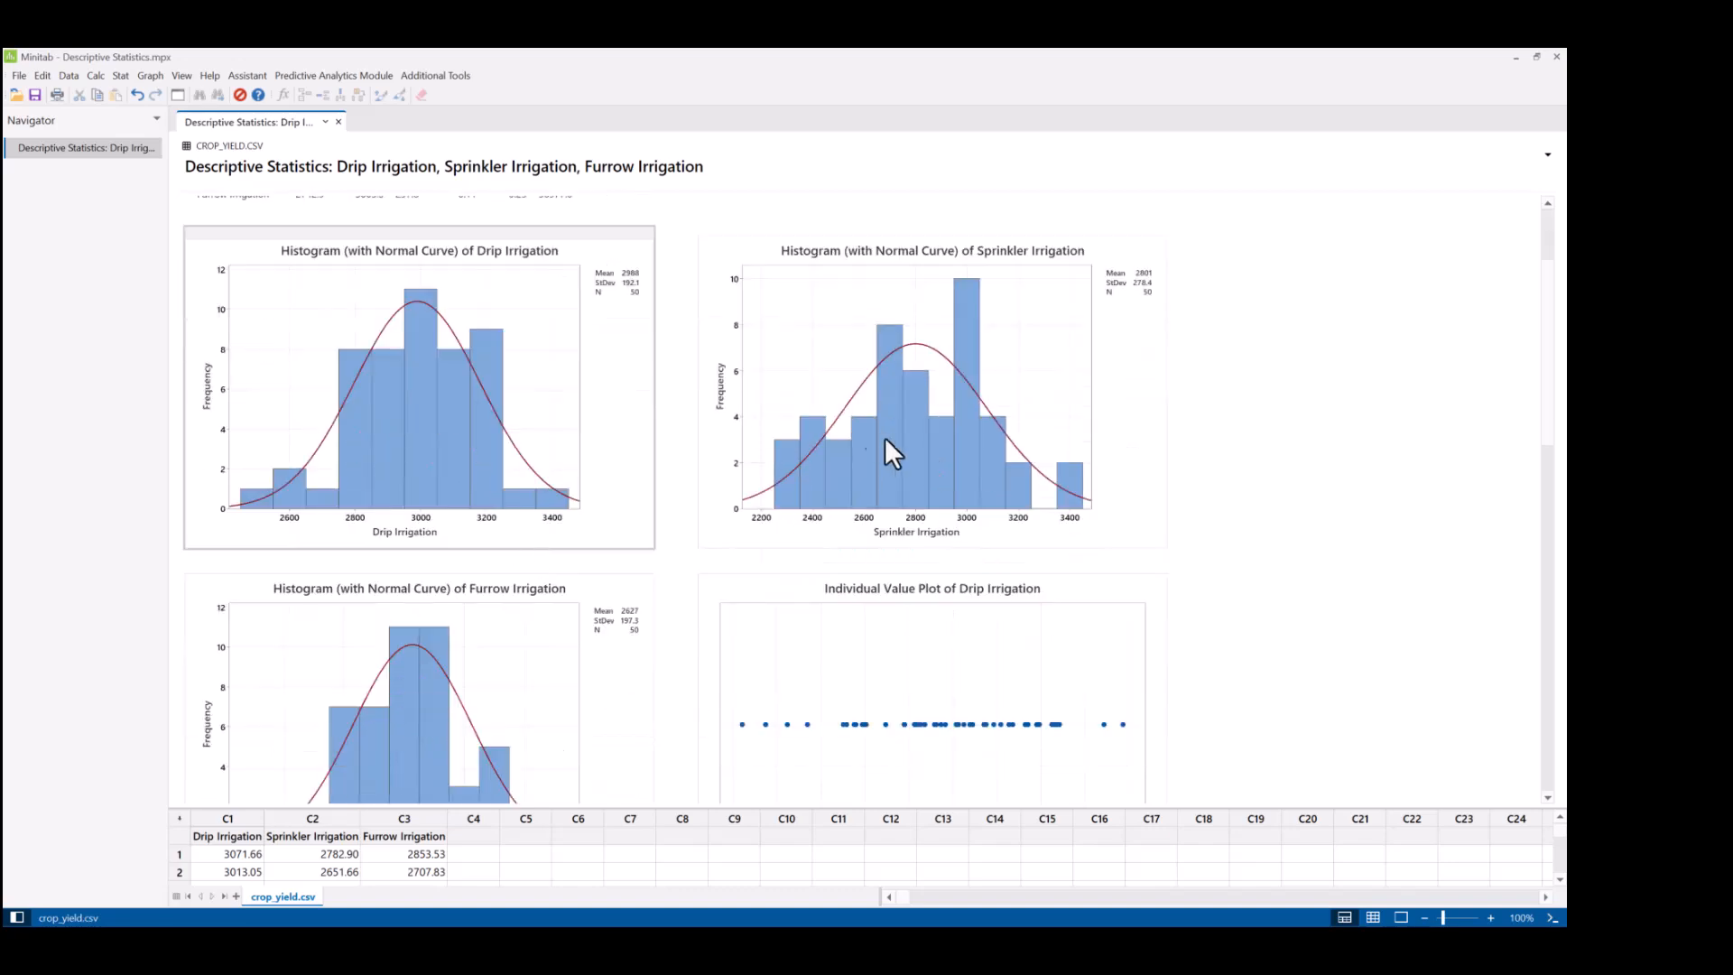
pyautogui.scroll(3, 434, 361)
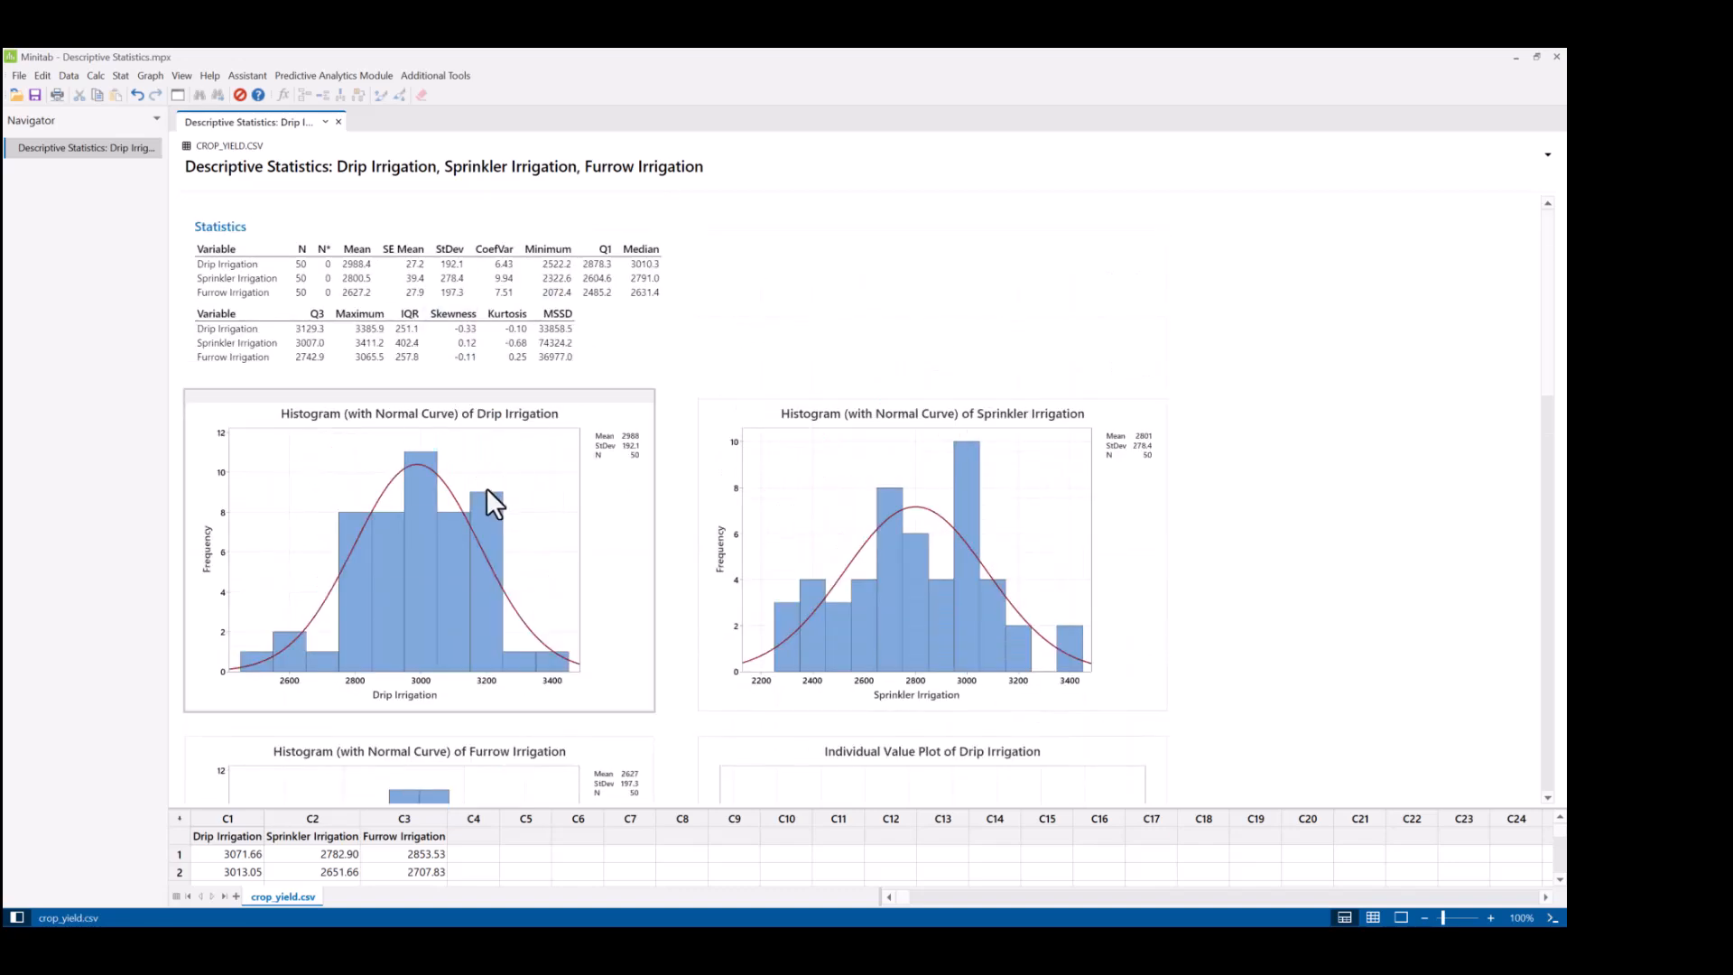
pyautogui.scroll(-1, 487, 492)
pyautogui.scroll(-2, 632, 456)
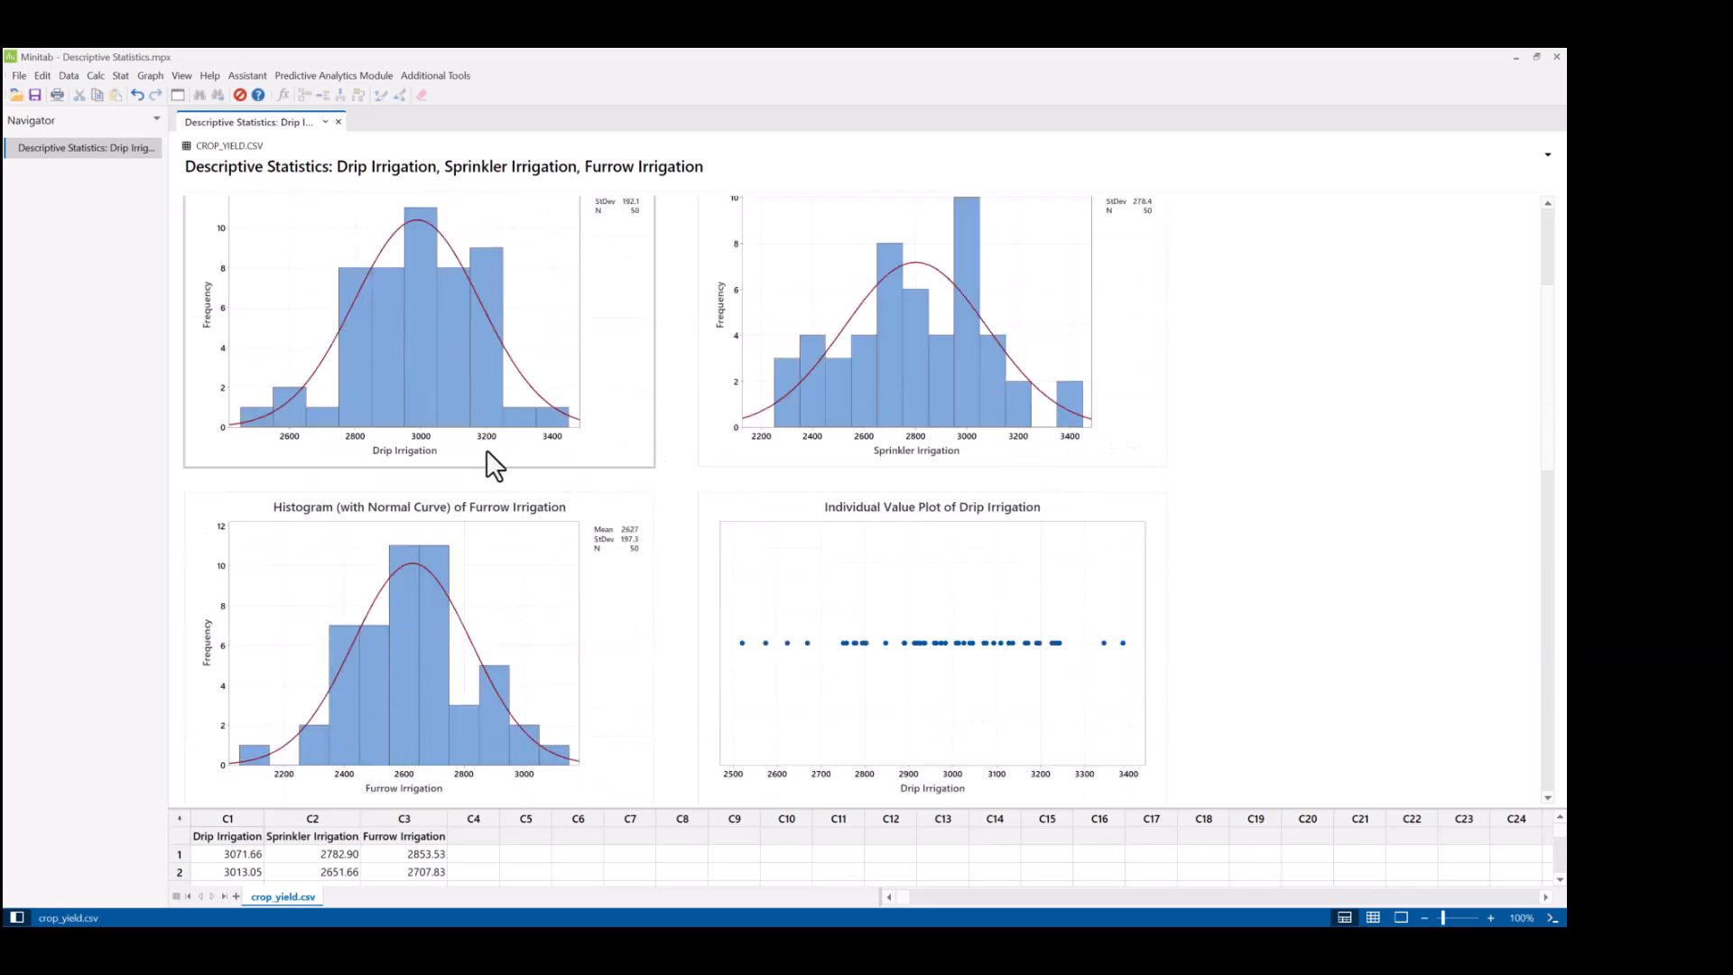
# Examine the Furrow Irrigation histogram and the individual value plots of the three irrigation methods for spread and isolated points.
pyautogui.scroll(-2, 824, 456)
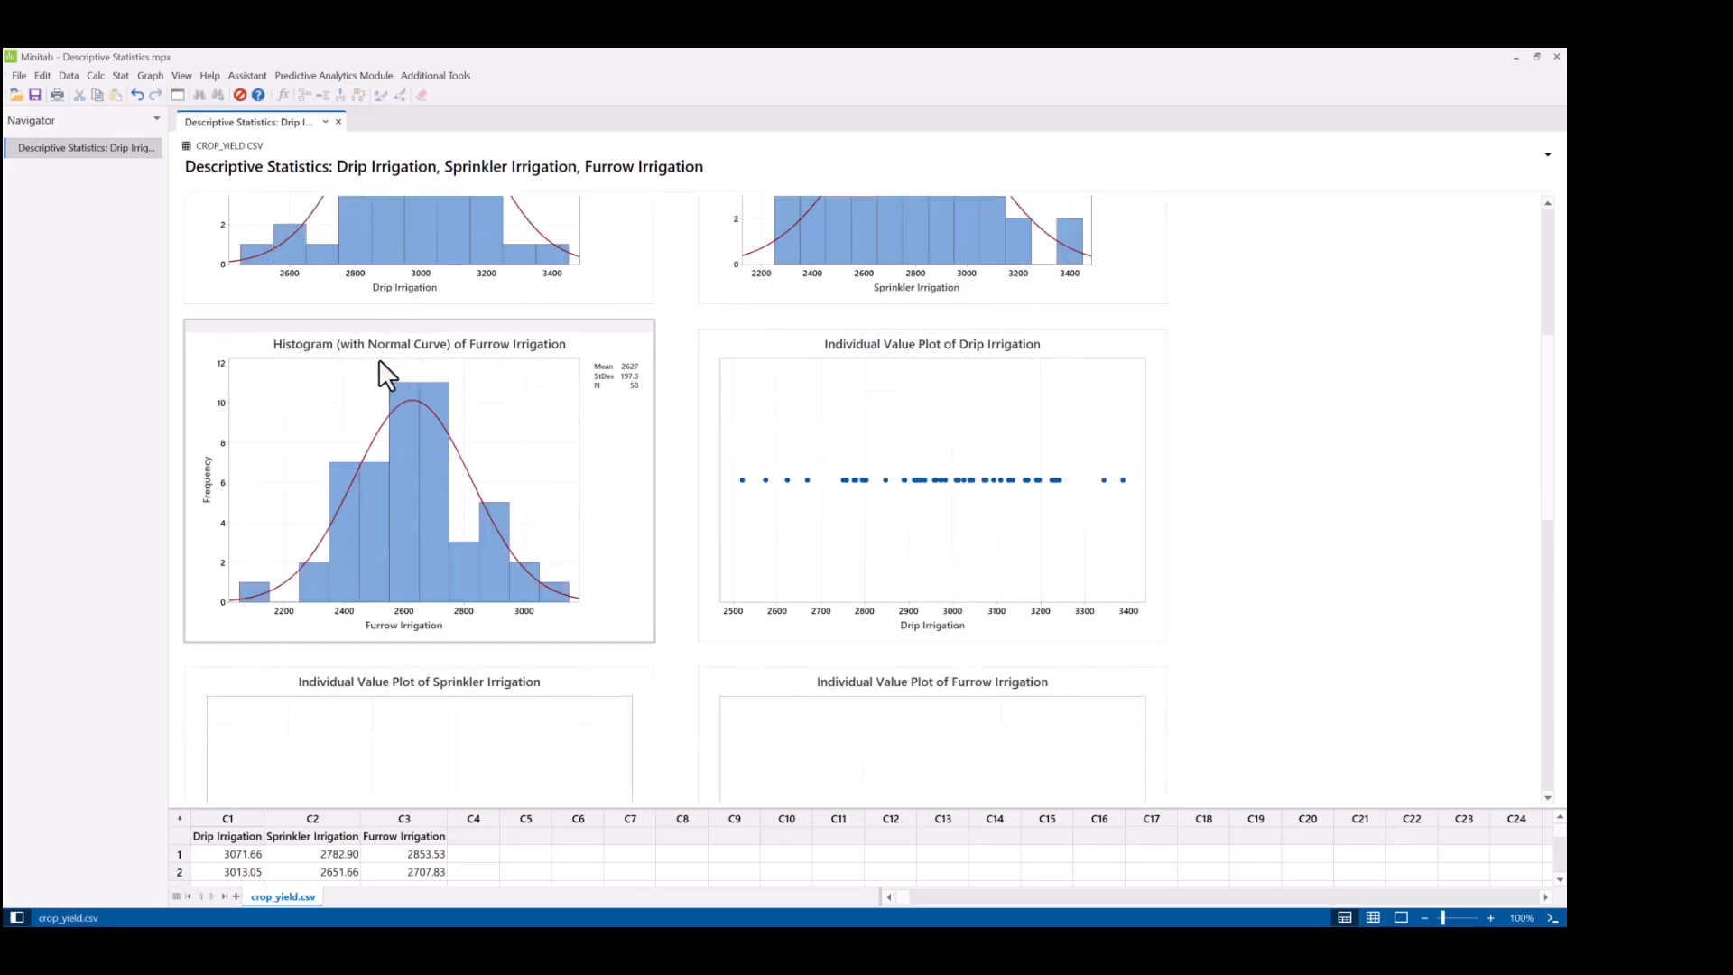
pyautogui.scroll(-1, 901, 533)
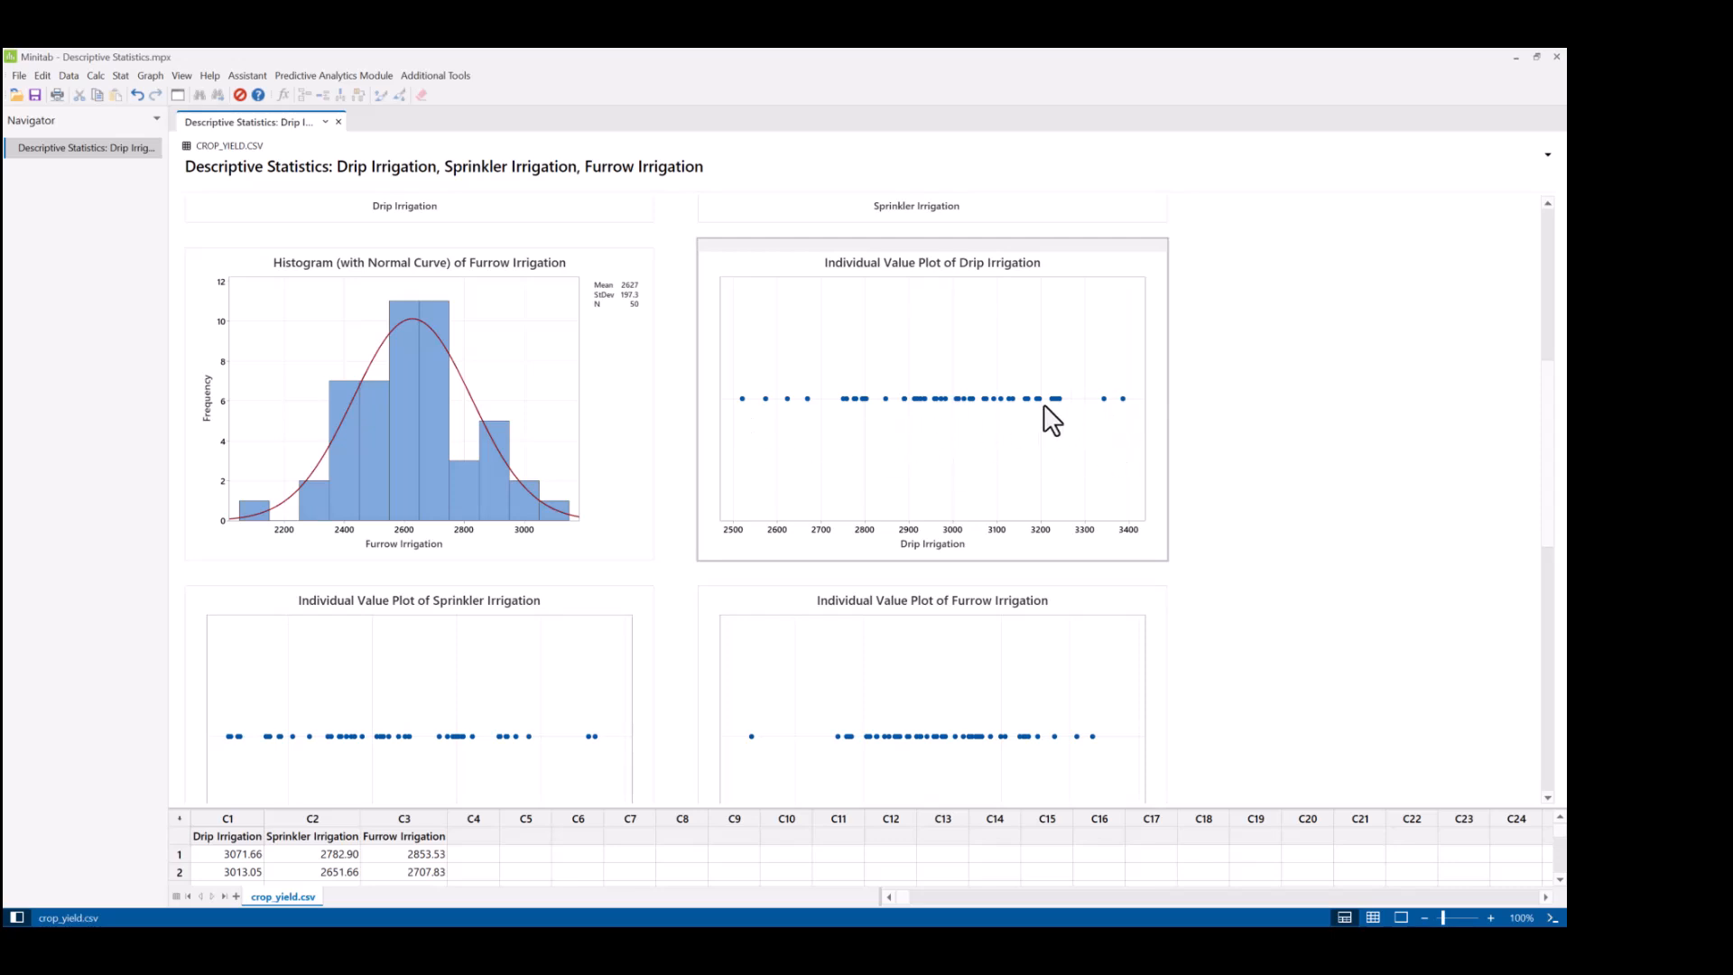
pyautogui.scroll(-1, 1015, 469)
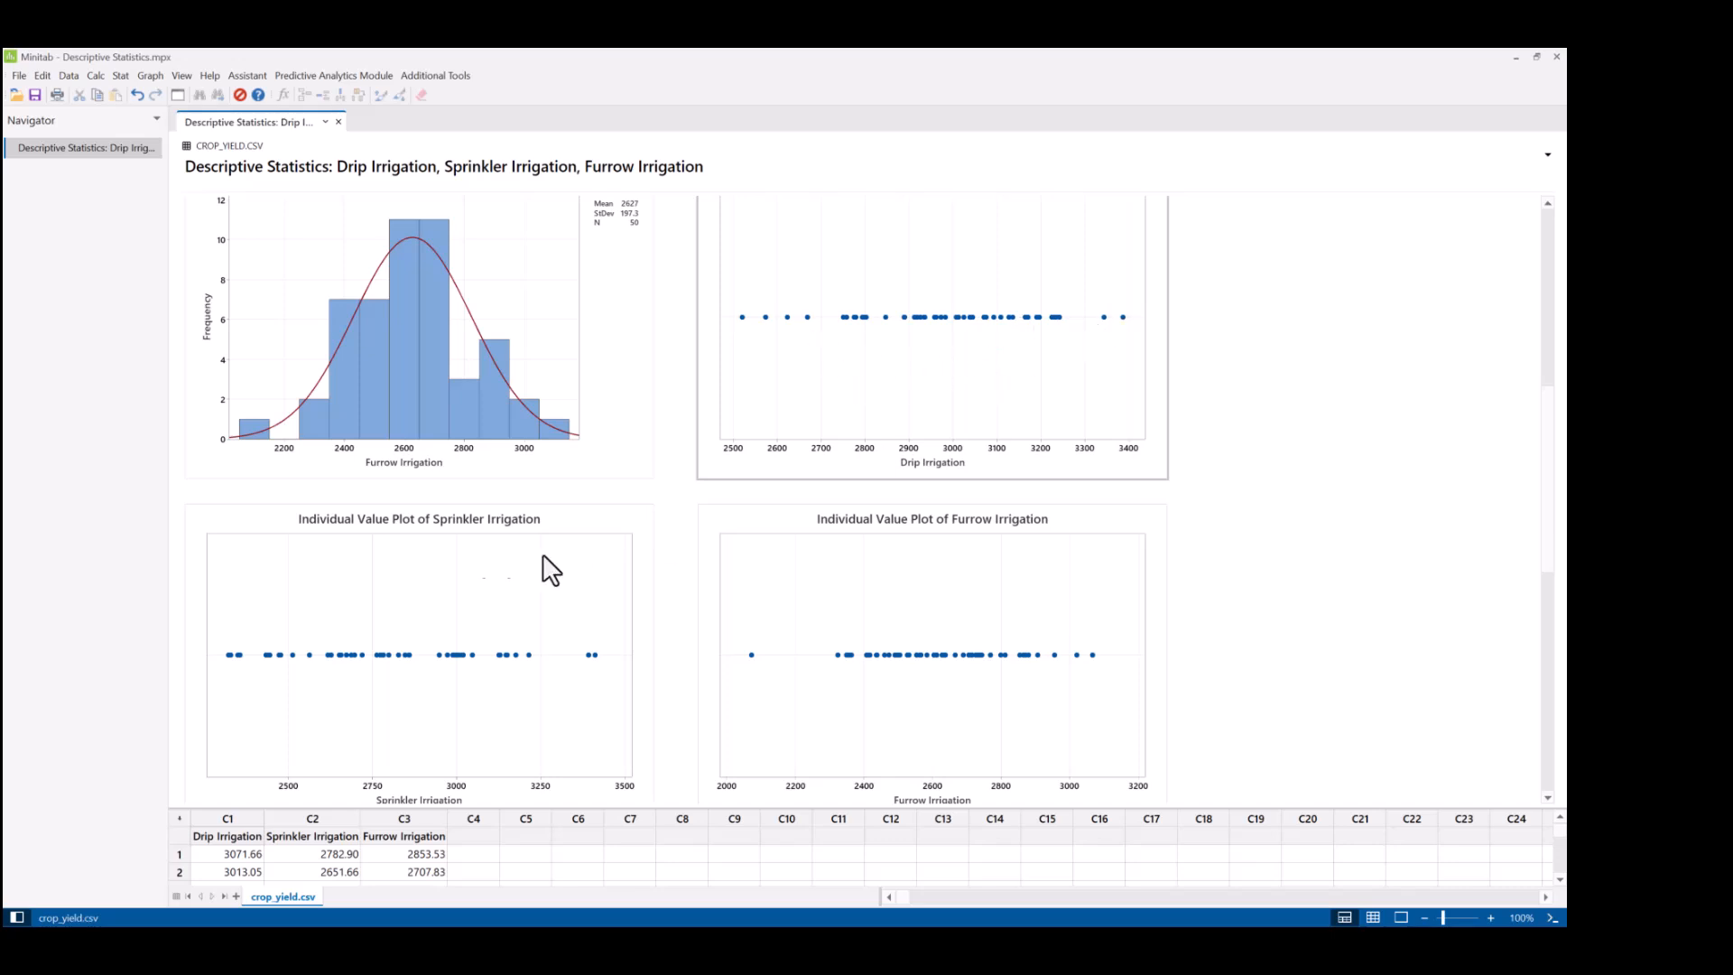
pyautogui.scroll(2, 853, 442)
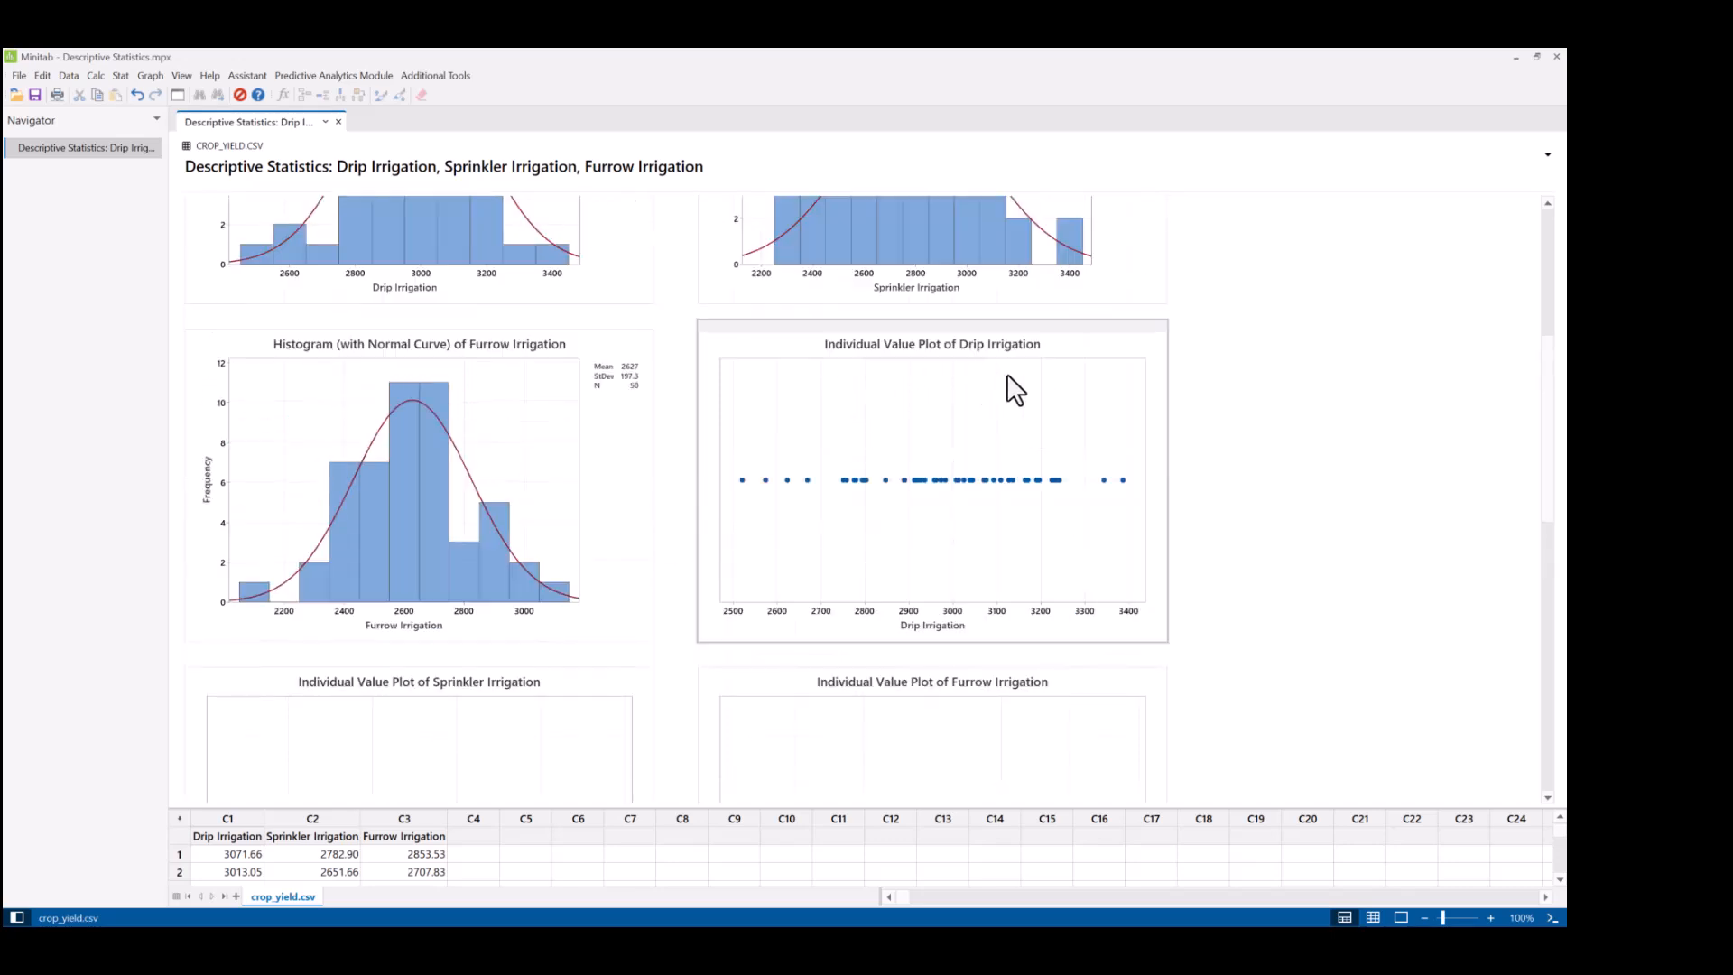
pyautogui.scroll(-2, 1009, 379)
pyautogui.scroll(-1, 599, 522)
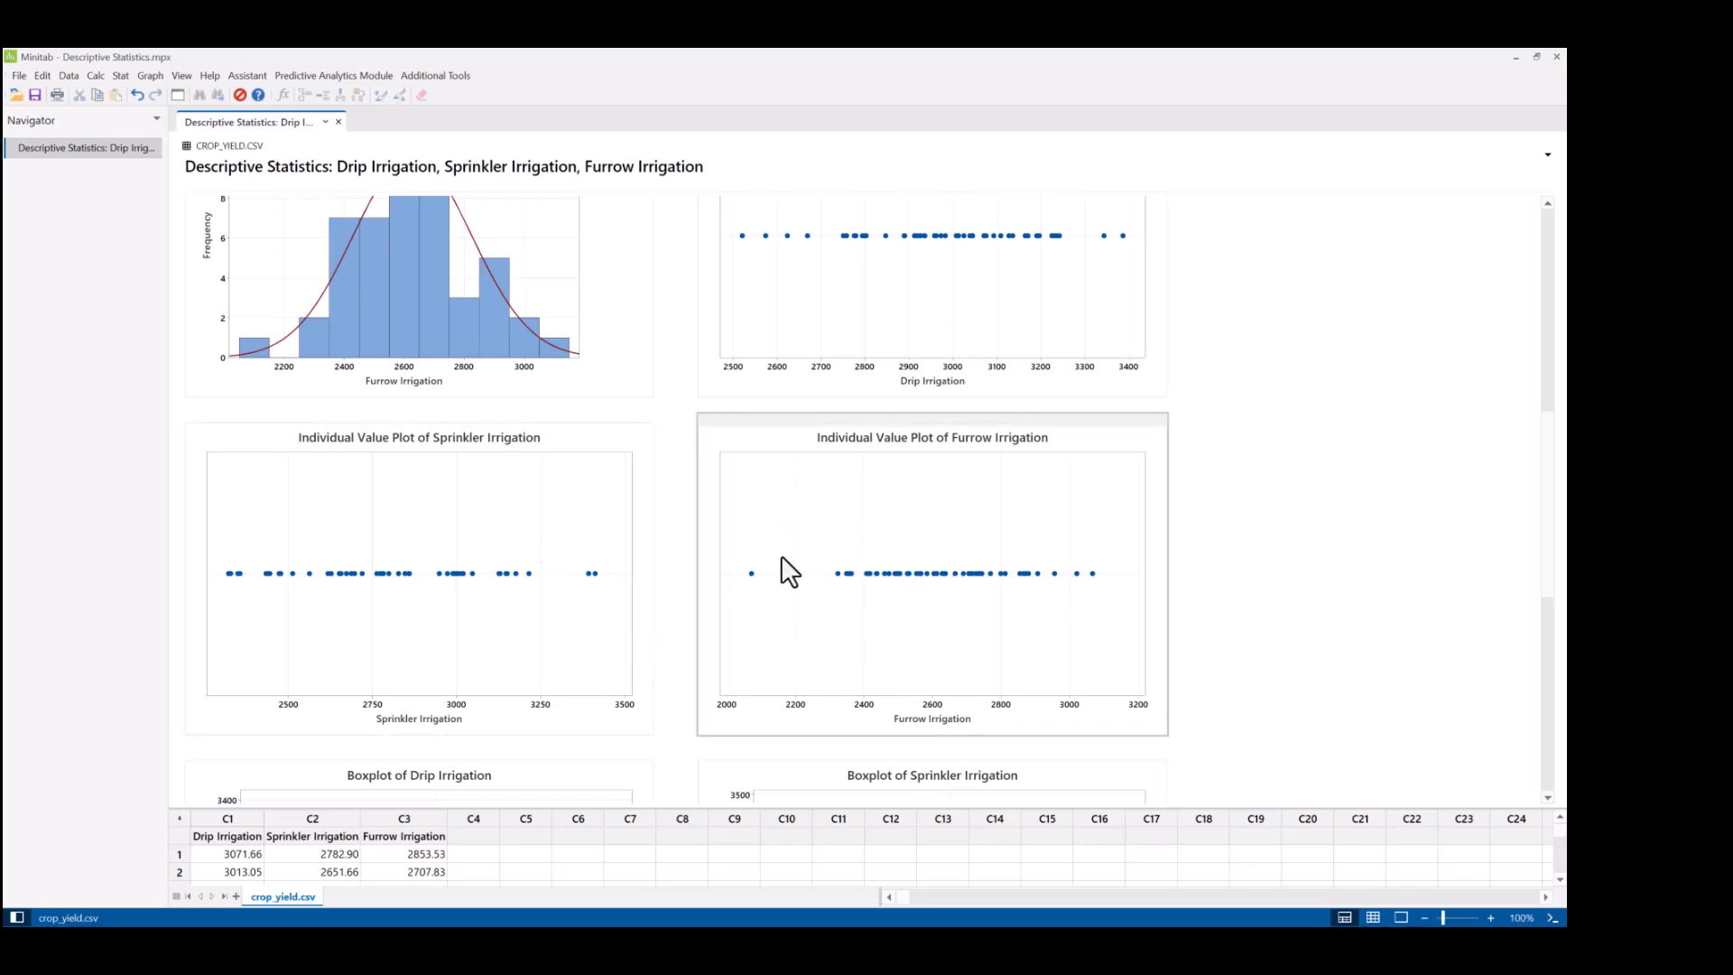
# Examine the boxplots of the three irrigation methods and compare them with the medians and quartiles in the statistics table.
pyautogui.scroll(-5, 788, 573)
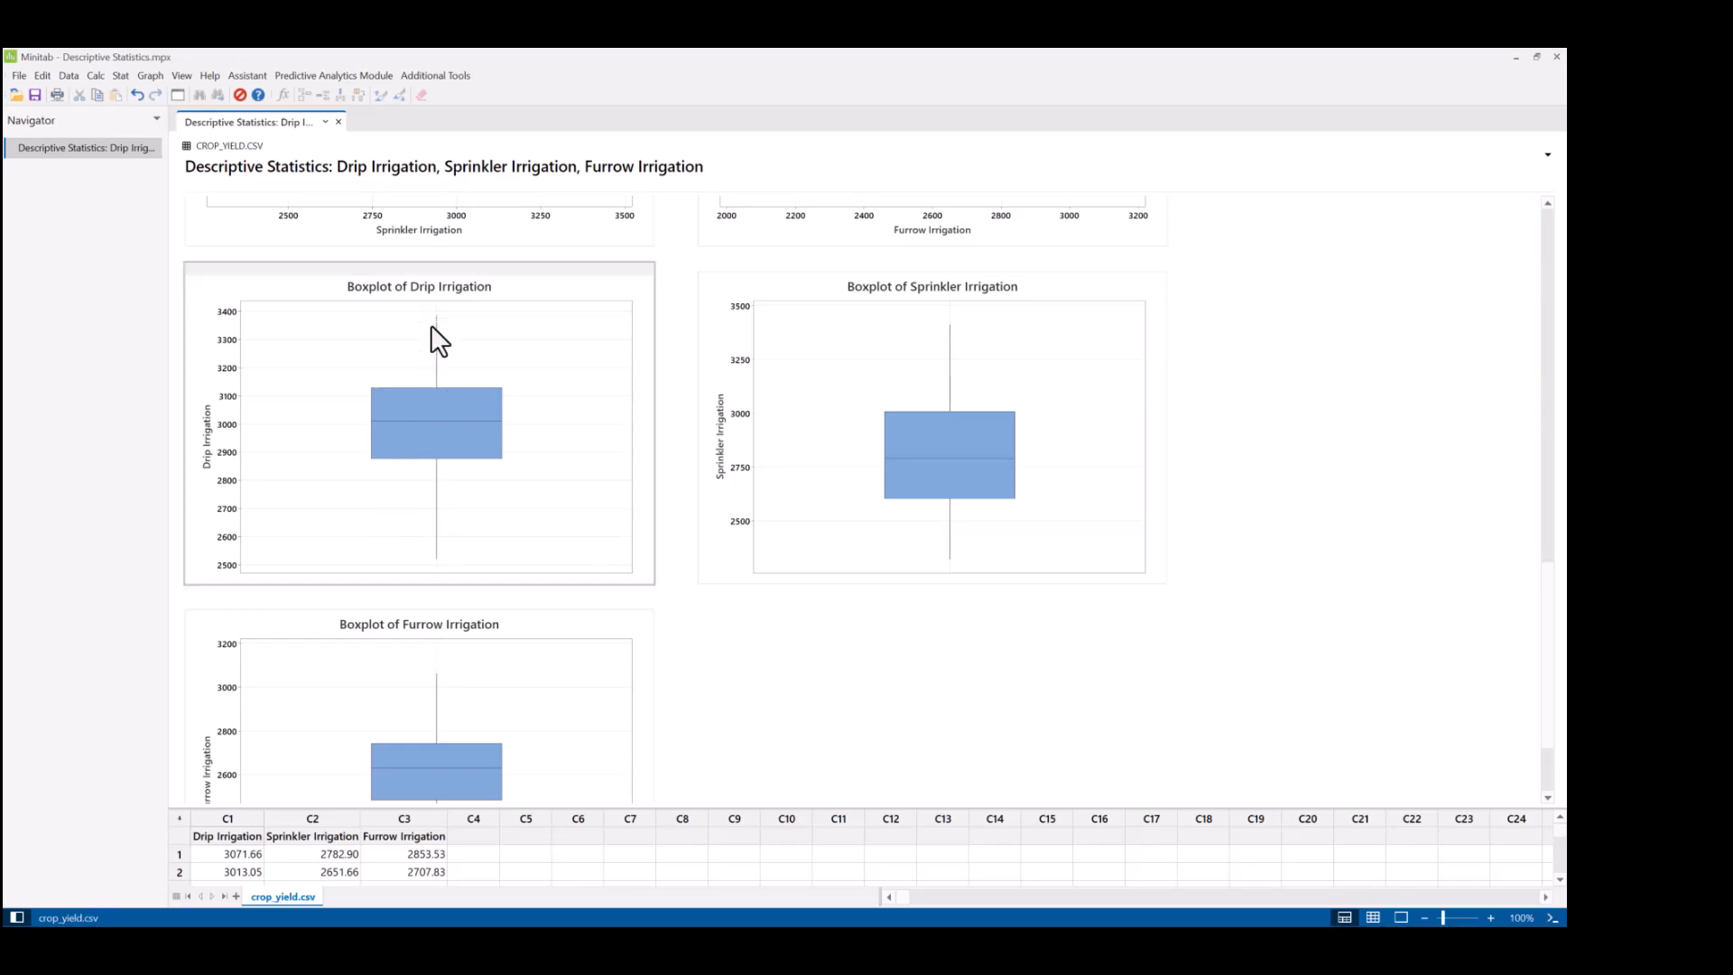
pyautogui.moveTo(406, 419)
pyautogui.scroll(-3, 585, 486)
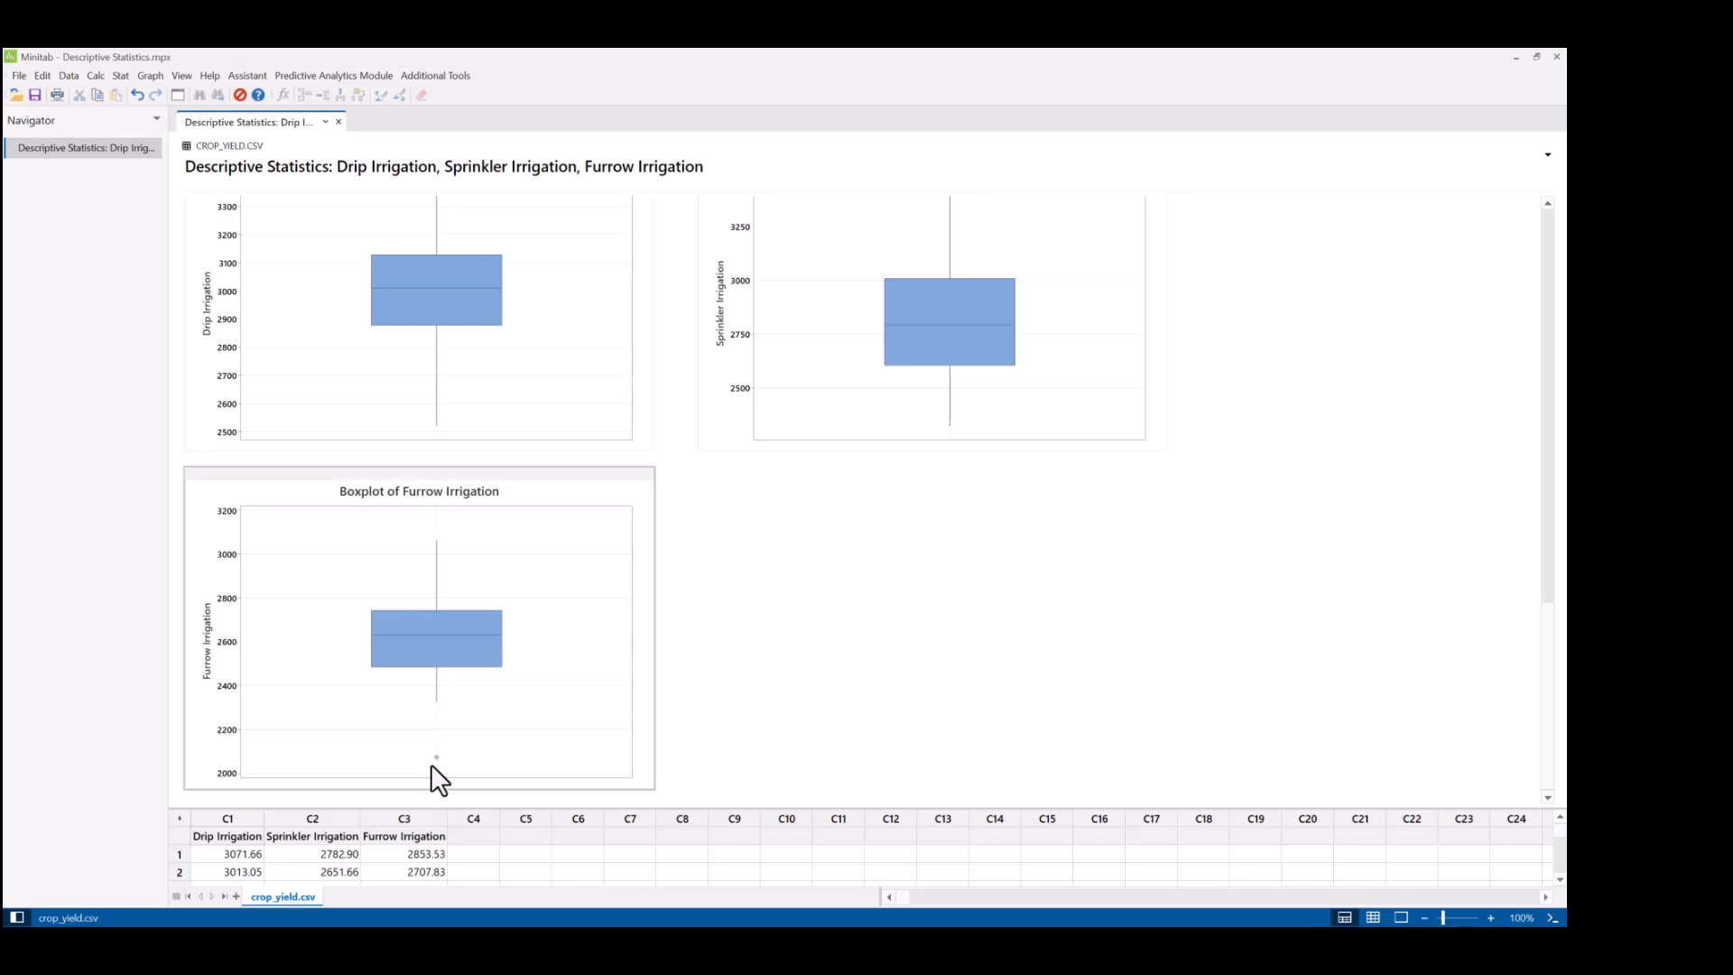
pyautogui.scroll(12, 438, 767)
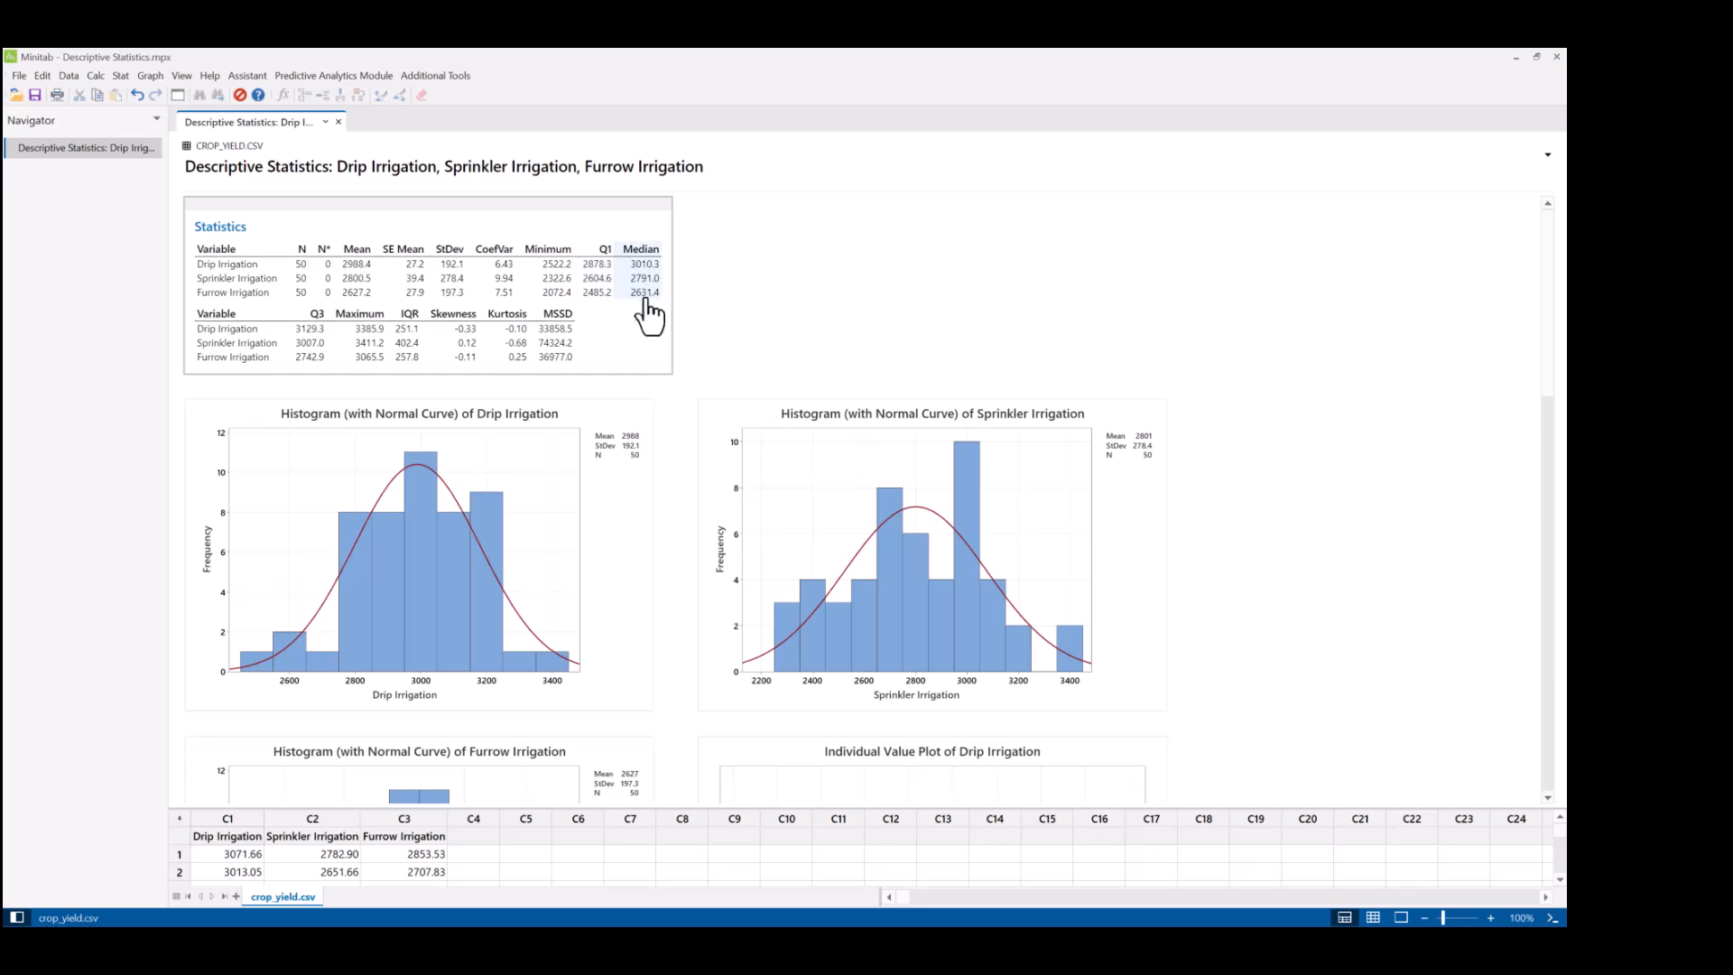
pyautogui.scroll(-15, 424, 502)
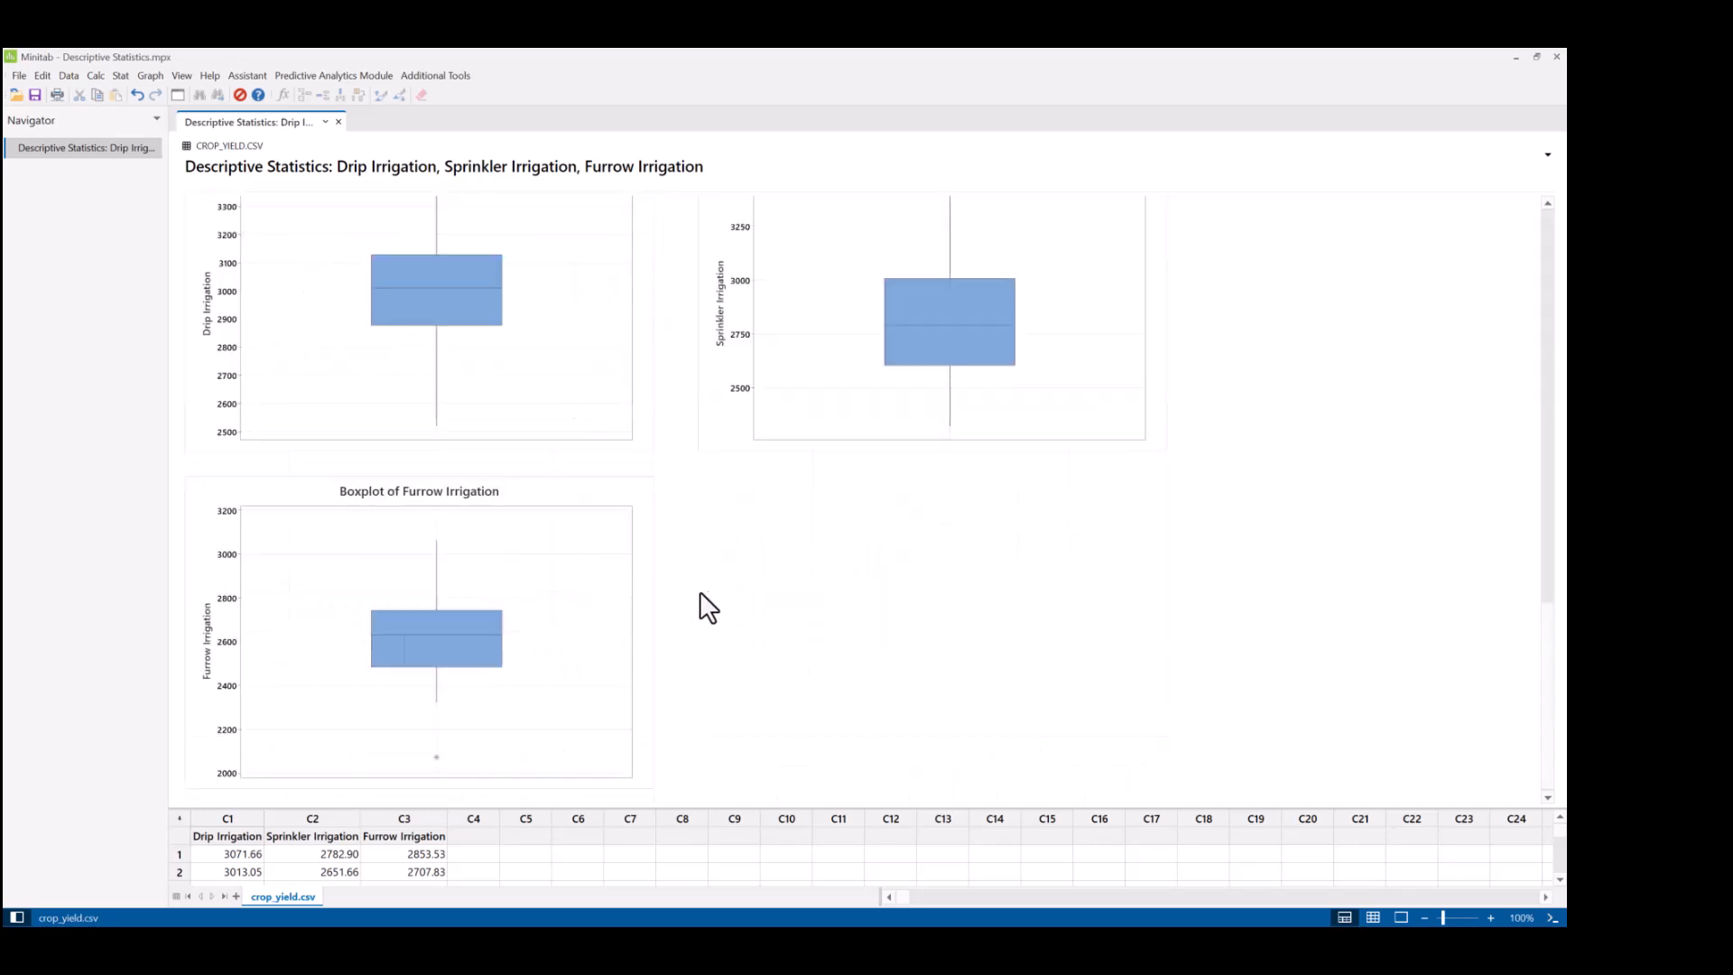
pyautogui.scroll(7, 724, 596)
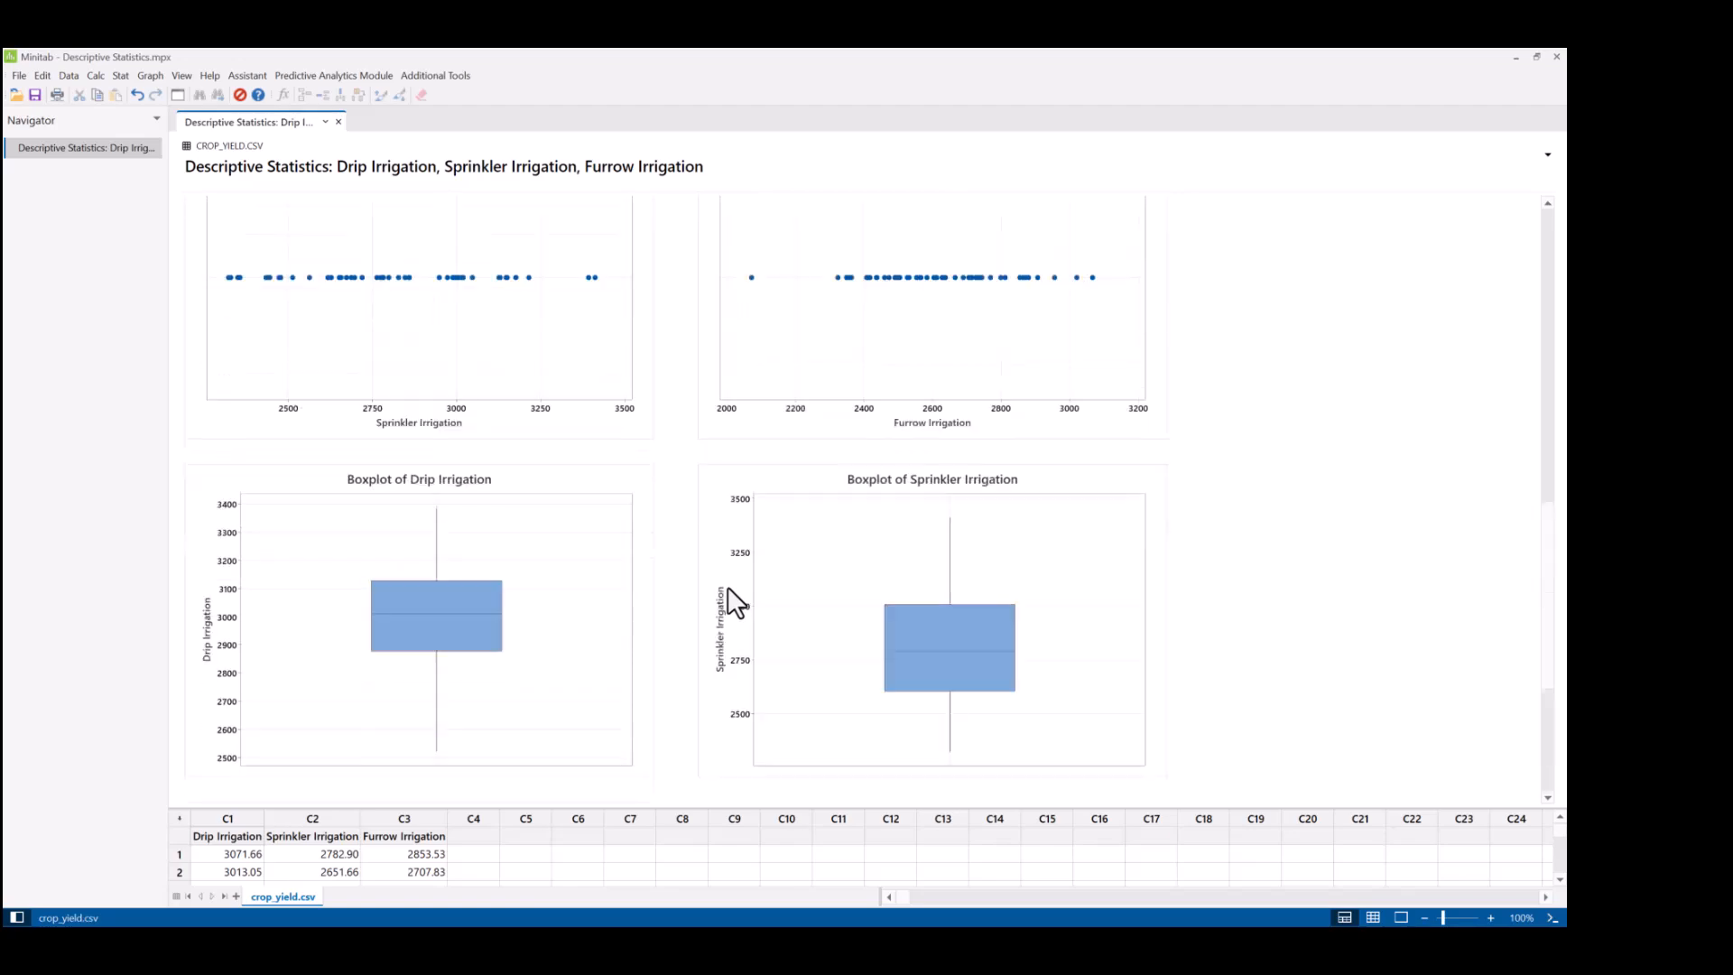
pyautogui.scroll(4, 718, 585)
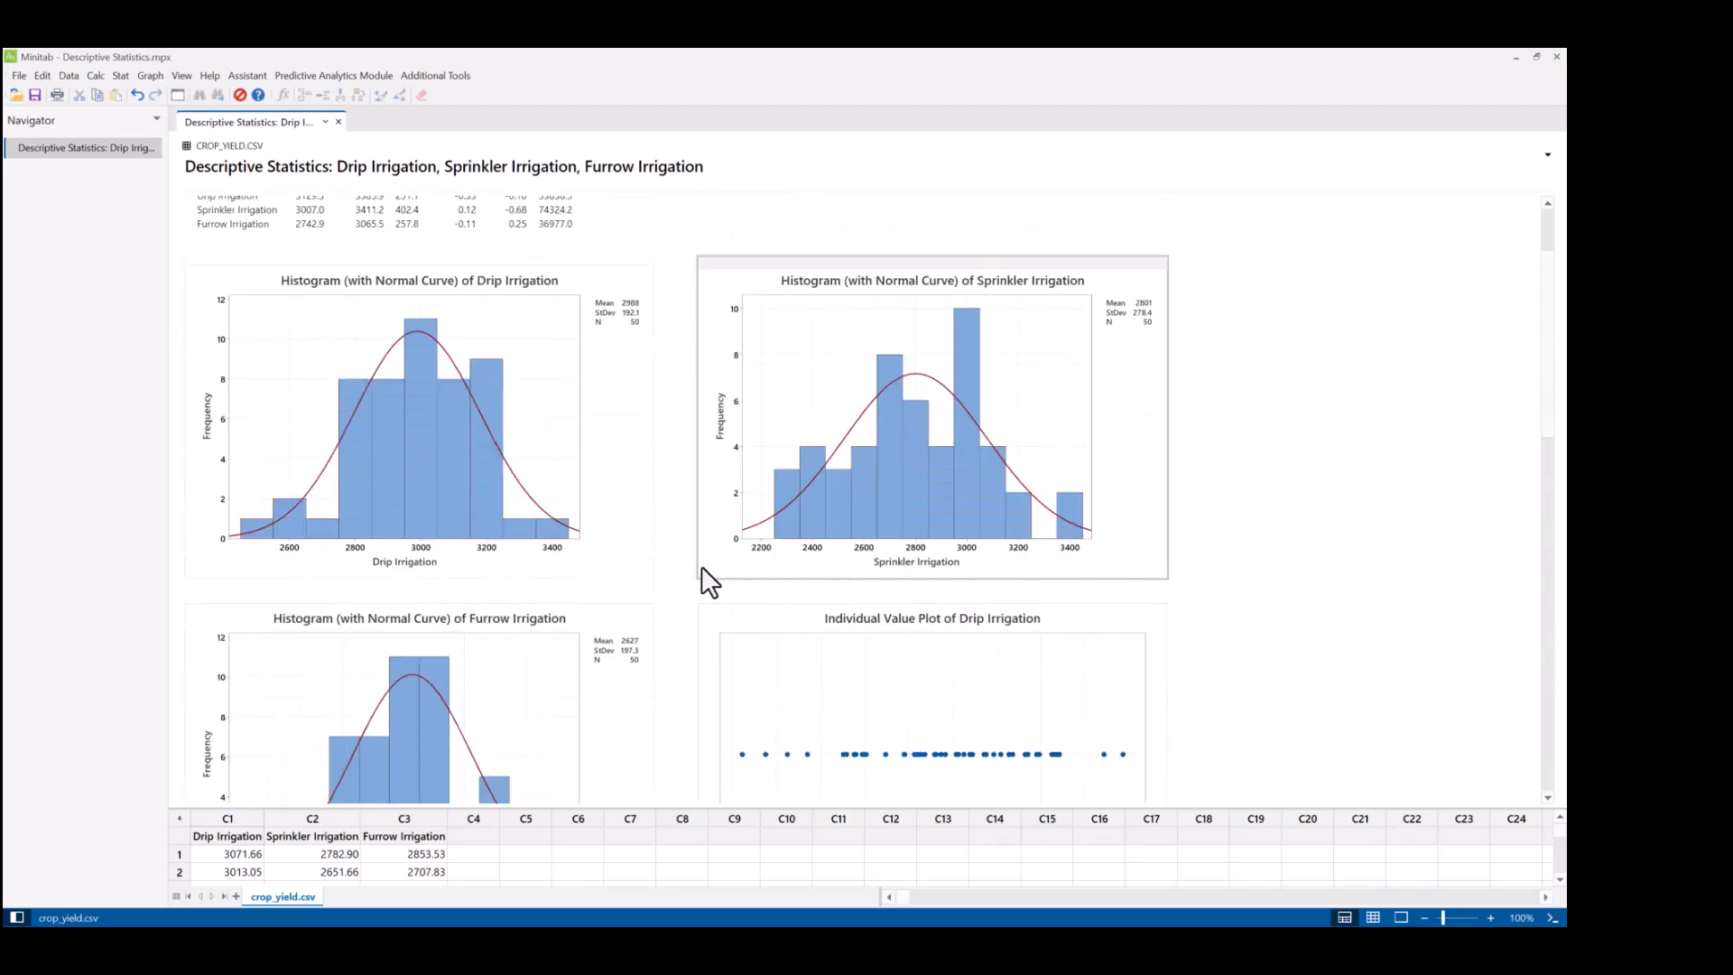
pyautogui.scroll(3, 704, 576)
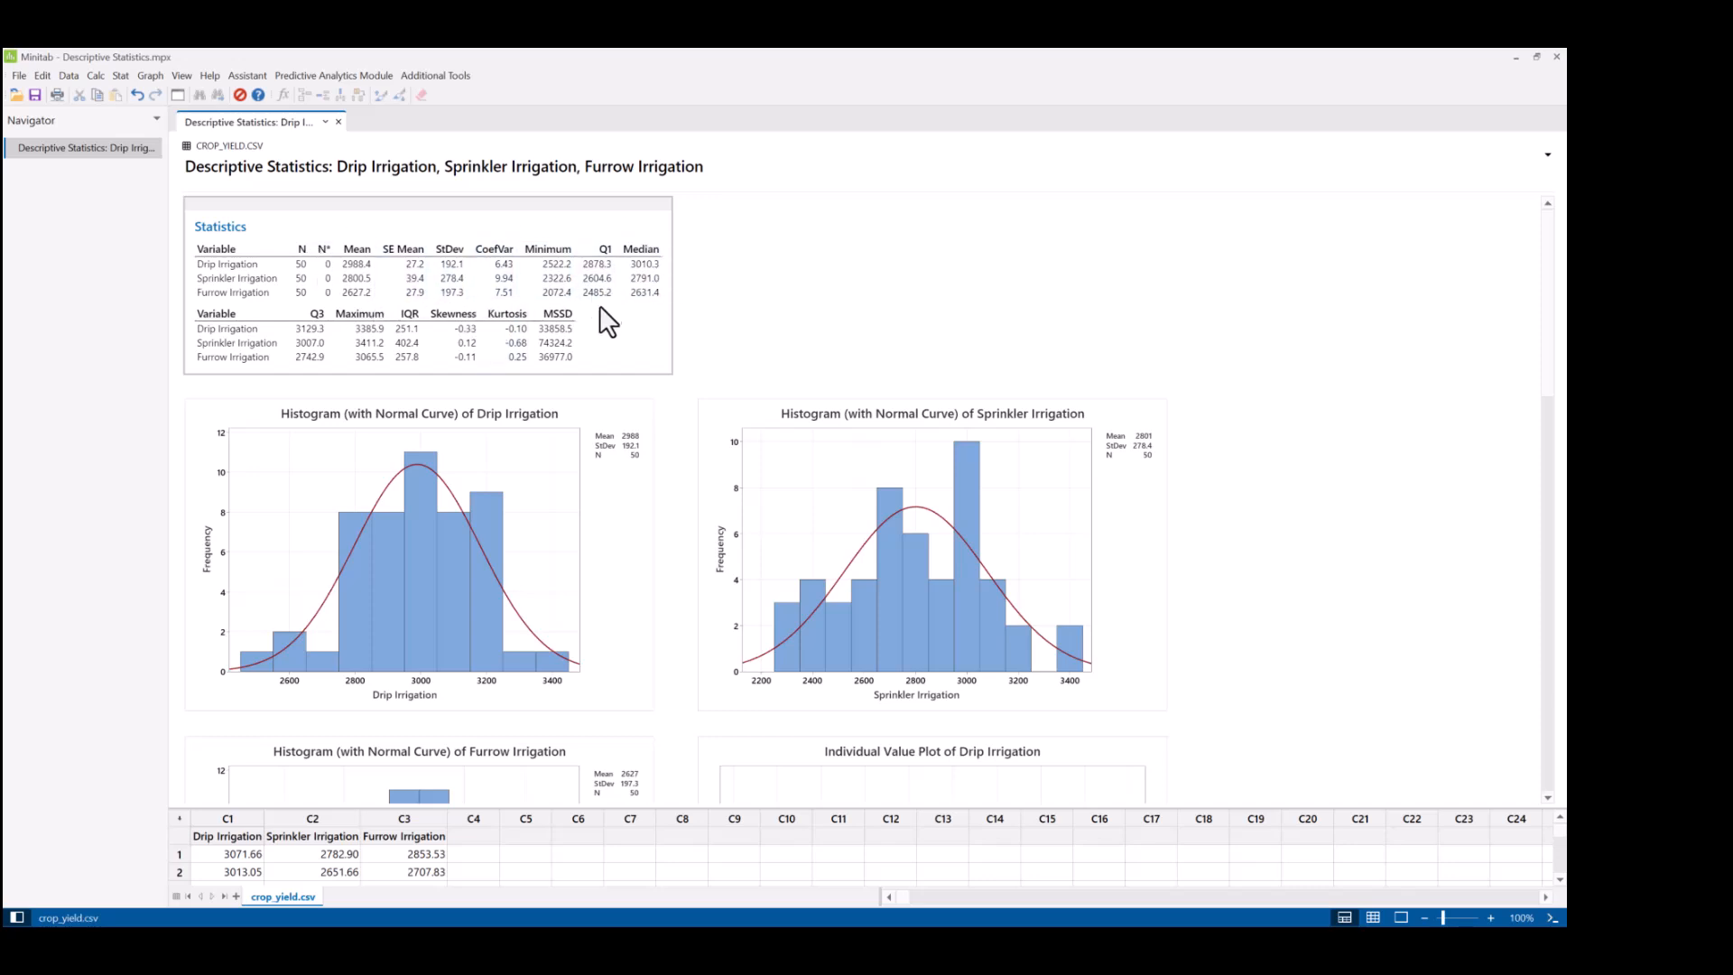
# Send the Statistics table of the descriptive statistics output to a new report.
pyautogui.click(581, 236)
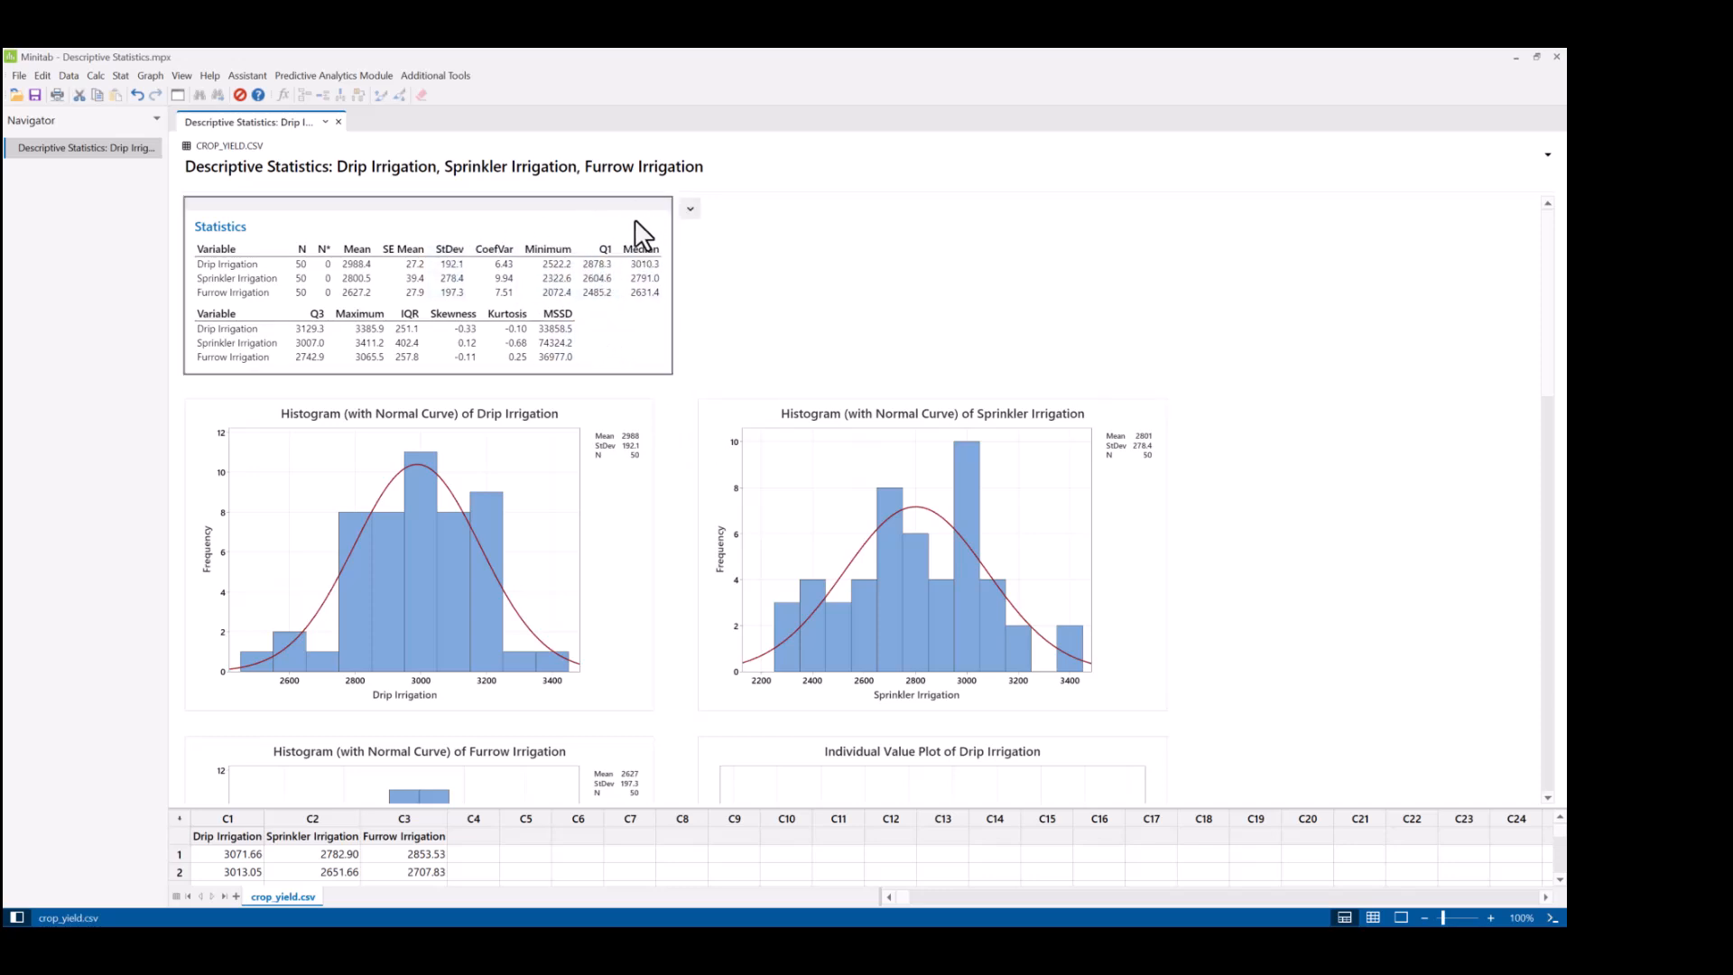
pyautogui.click(691, 215)
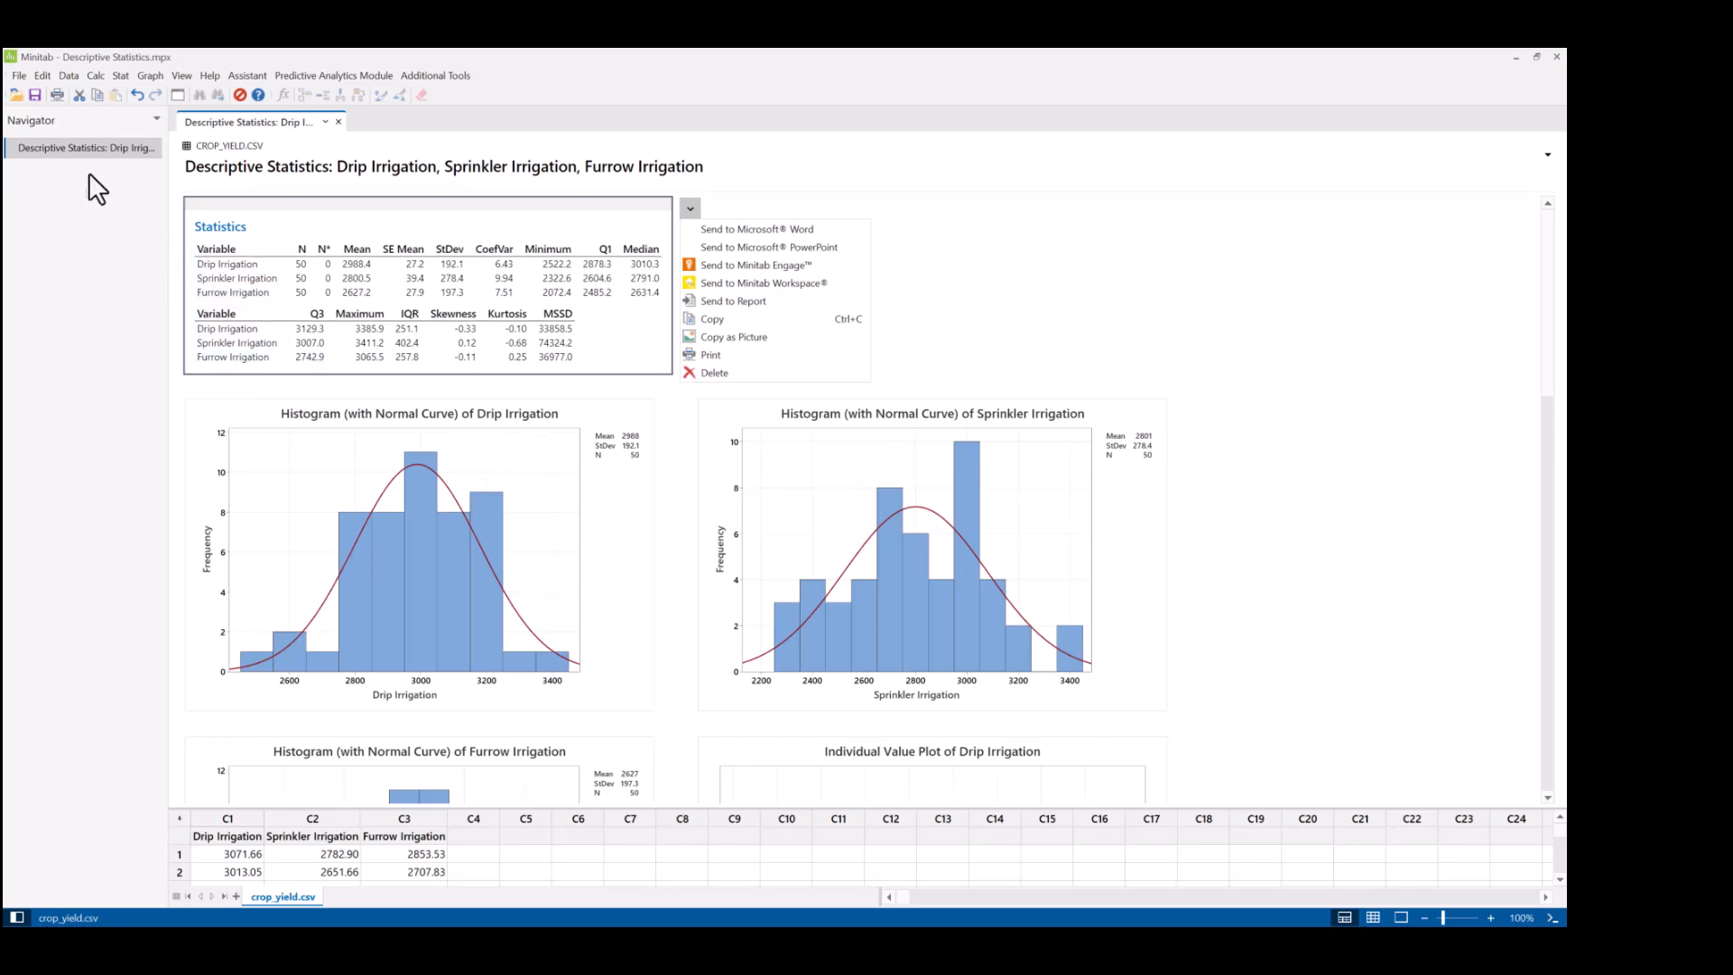
pyautogui.click(733, 300)
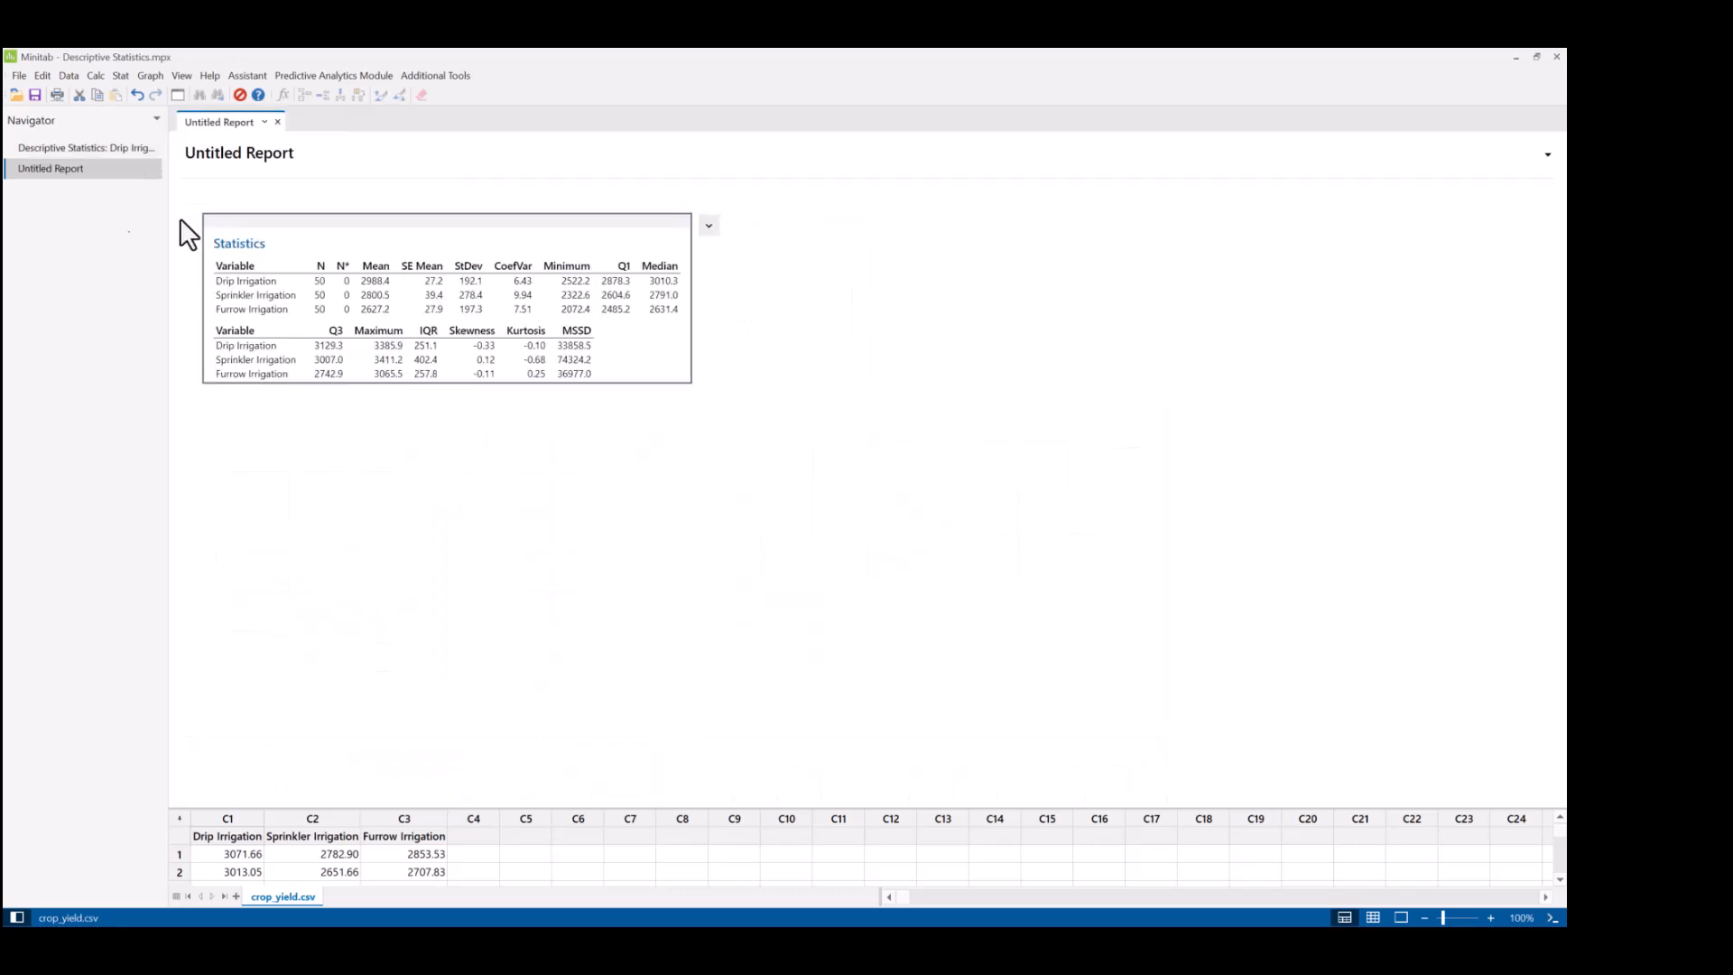
# Rename the untitled report as Descriptive Statistics.
pyautogui.click(307, 154)
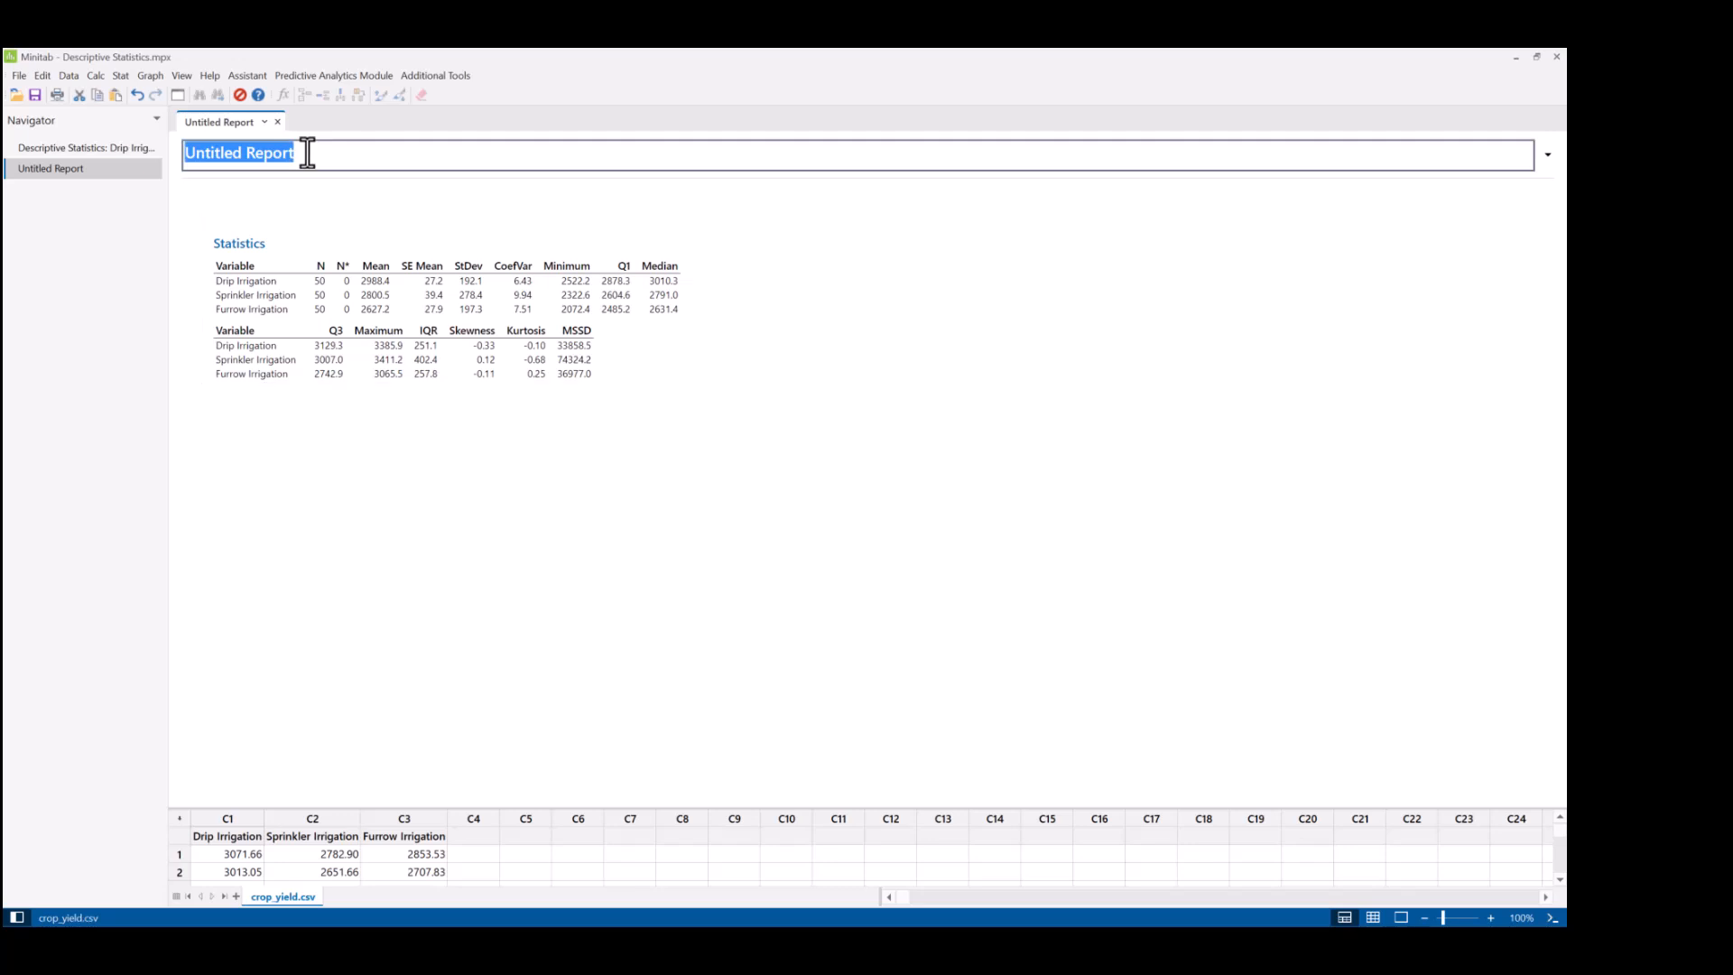
pyautogui.write('Desc')
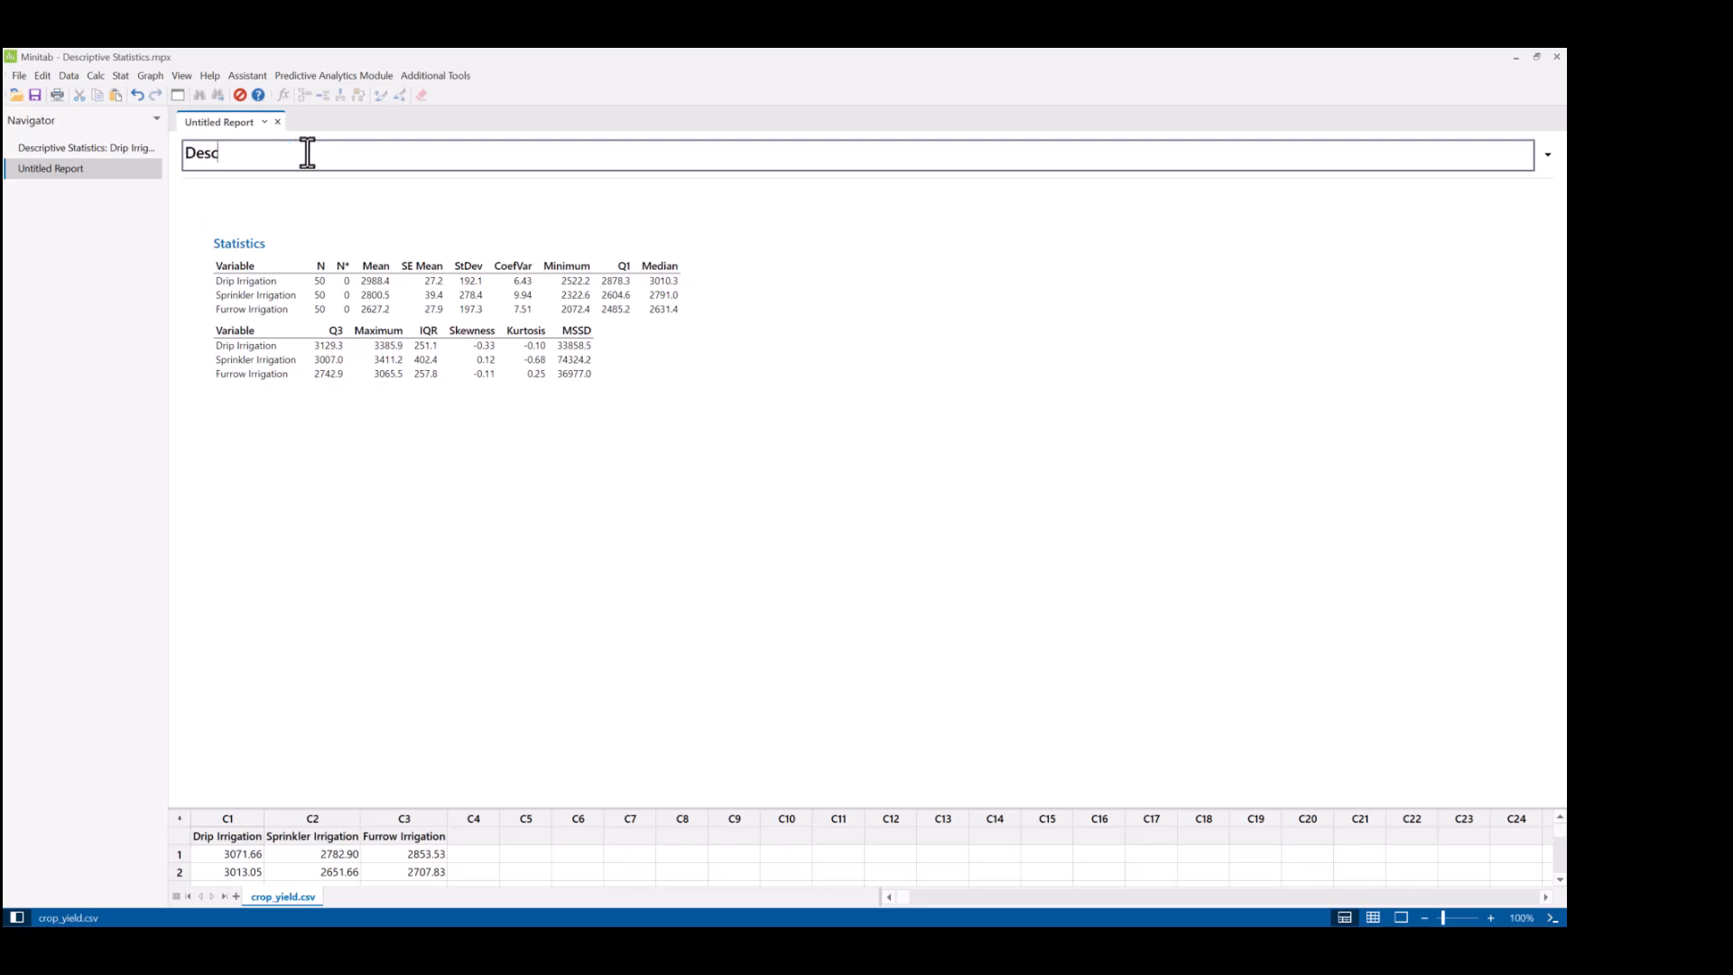
pyautogui.write('riptive Statistics')
pyautogui.click(368, 220)
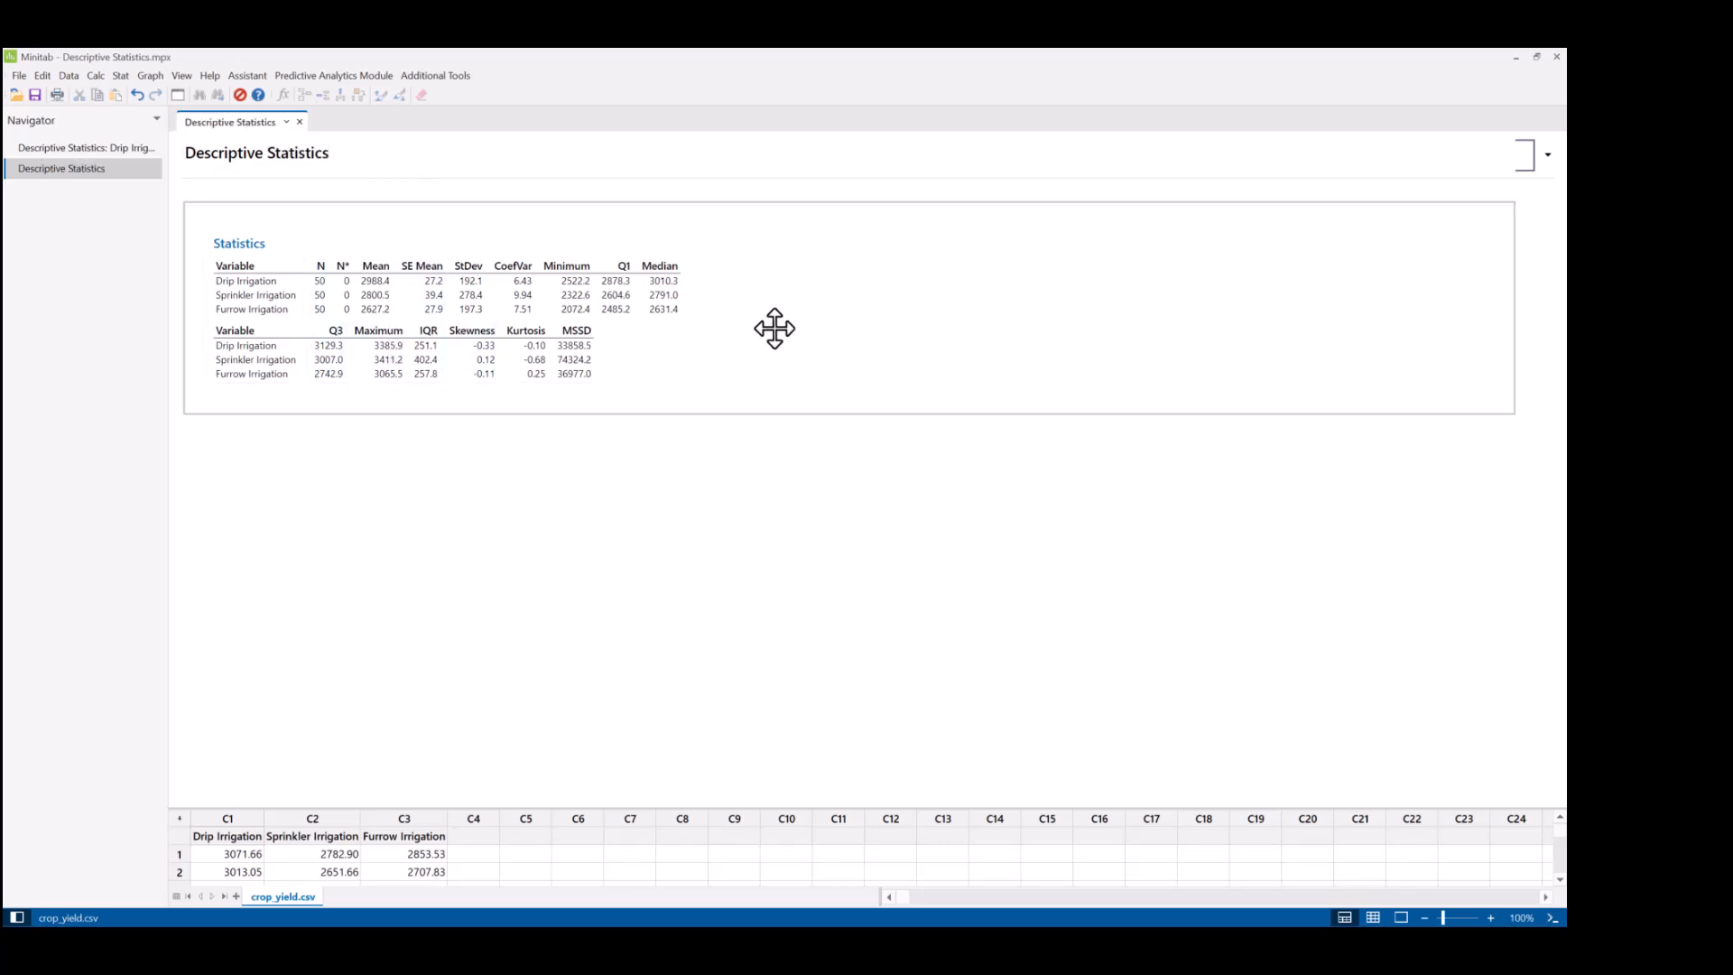
# Select the Minimum column in the report's statistics table and review the send and copy options without choosing one.
pyautogui.click(746, 311)
pyautogui.click(566, 294)
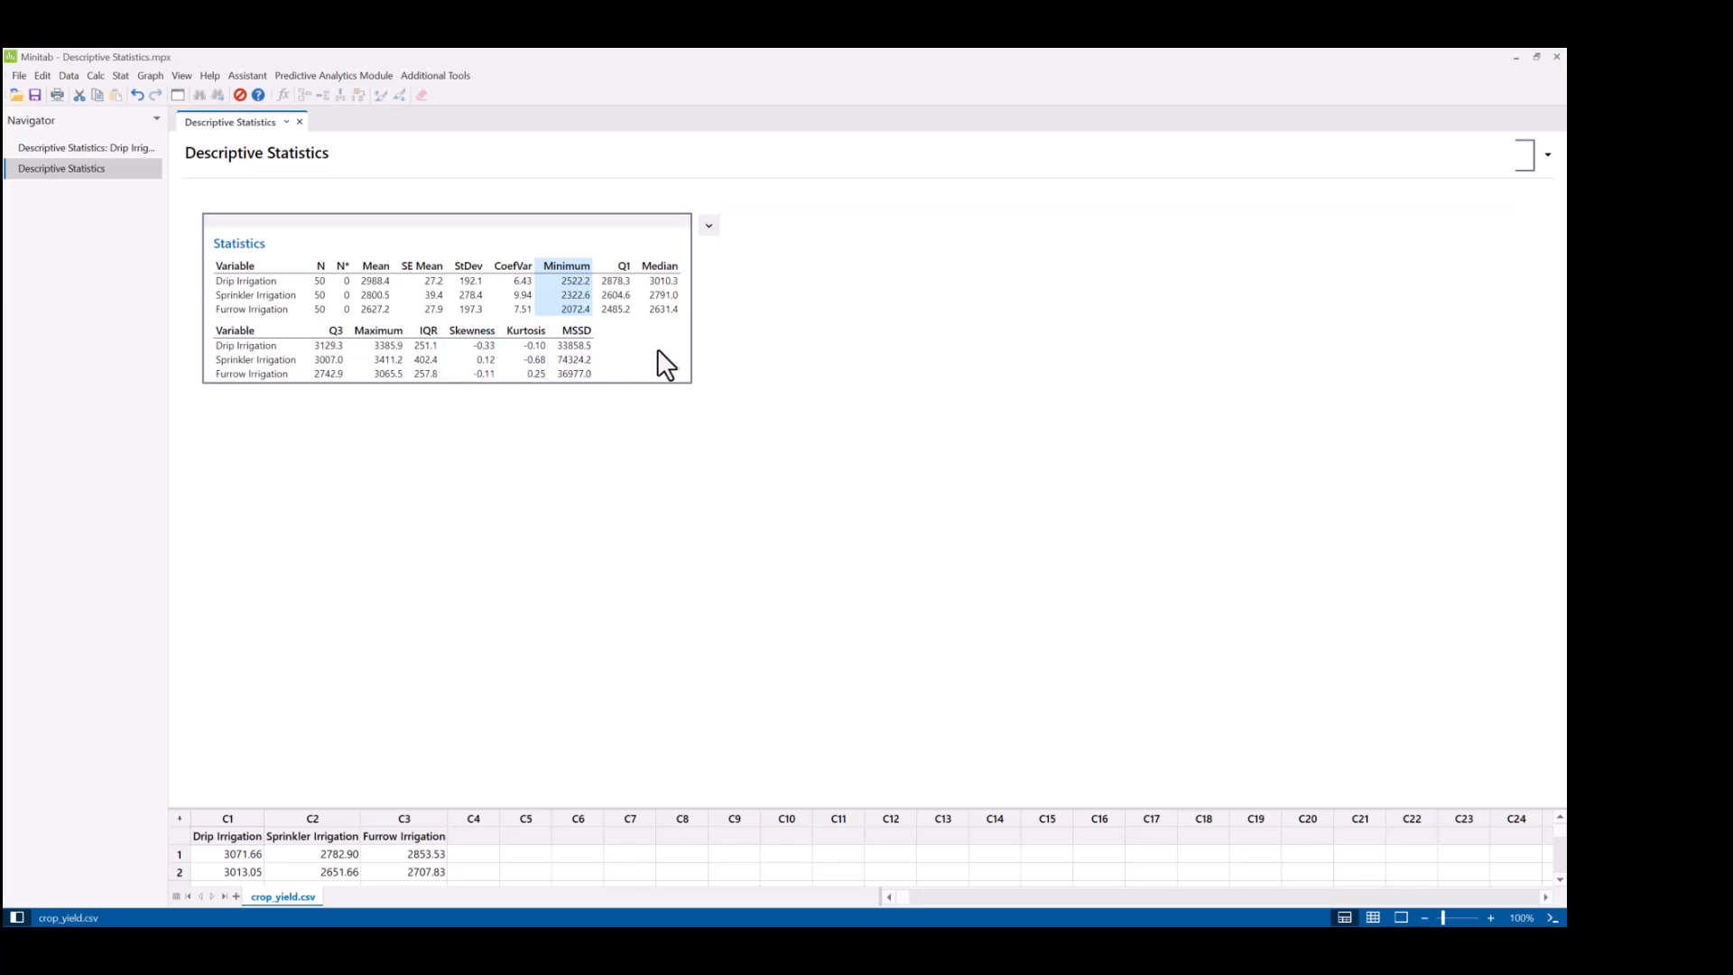
pyautogui.click(708, 225)
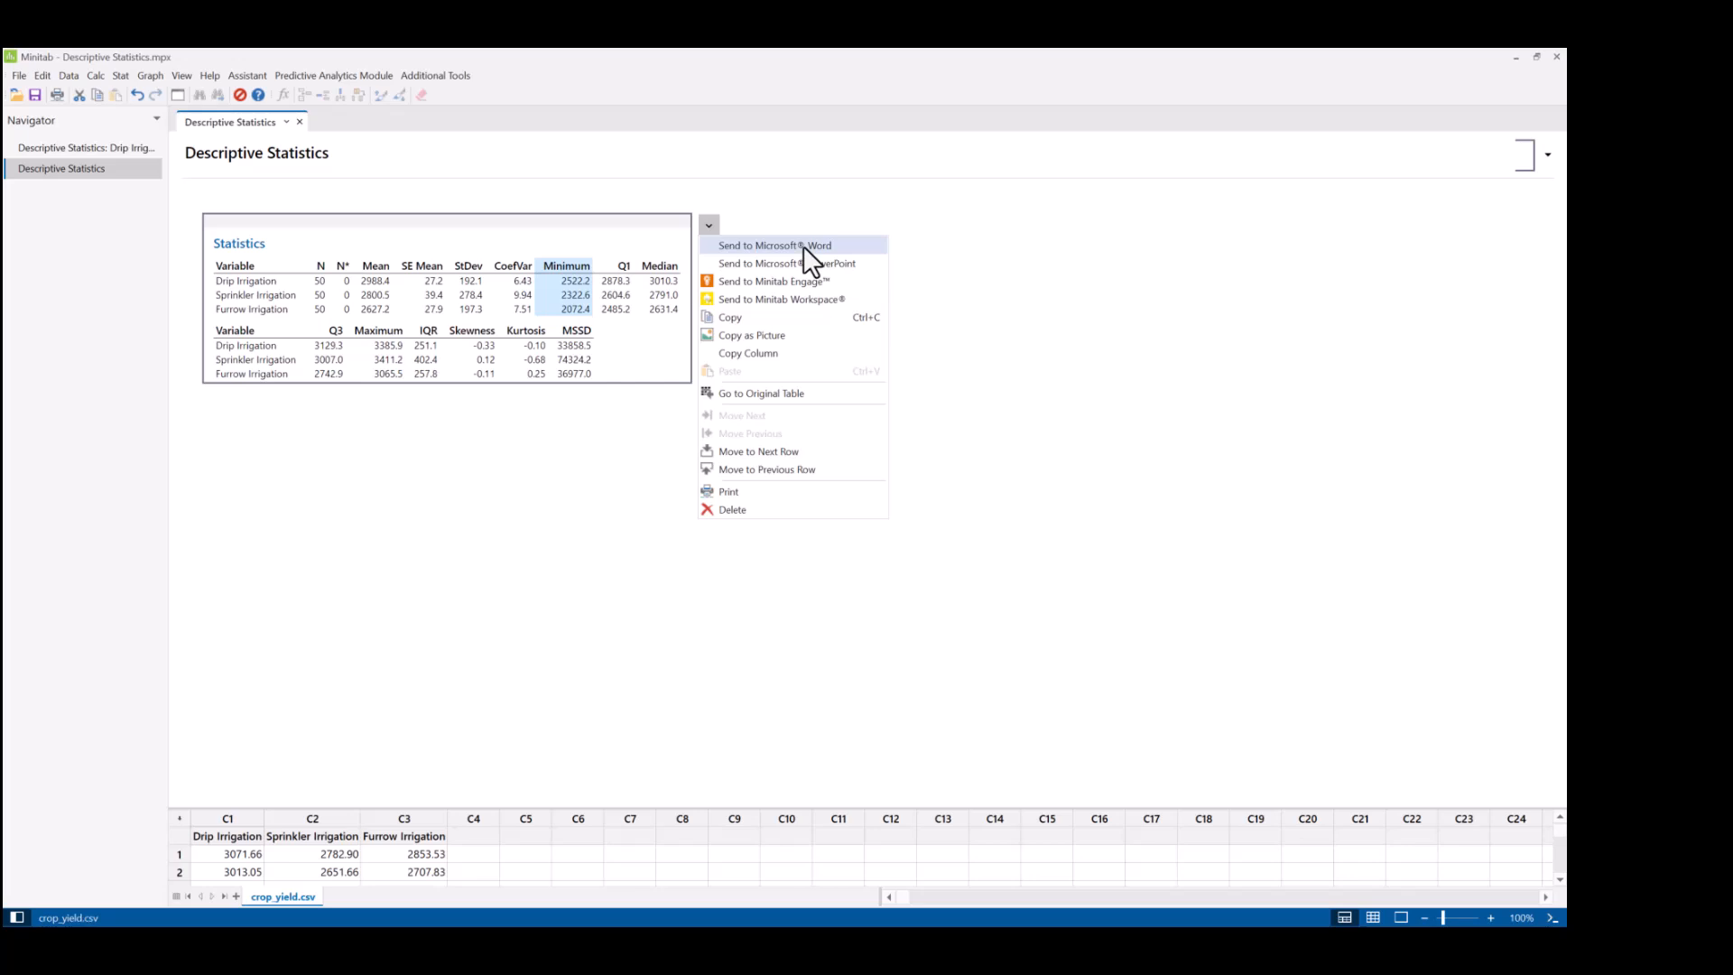
pyautogui.click(510, 514)
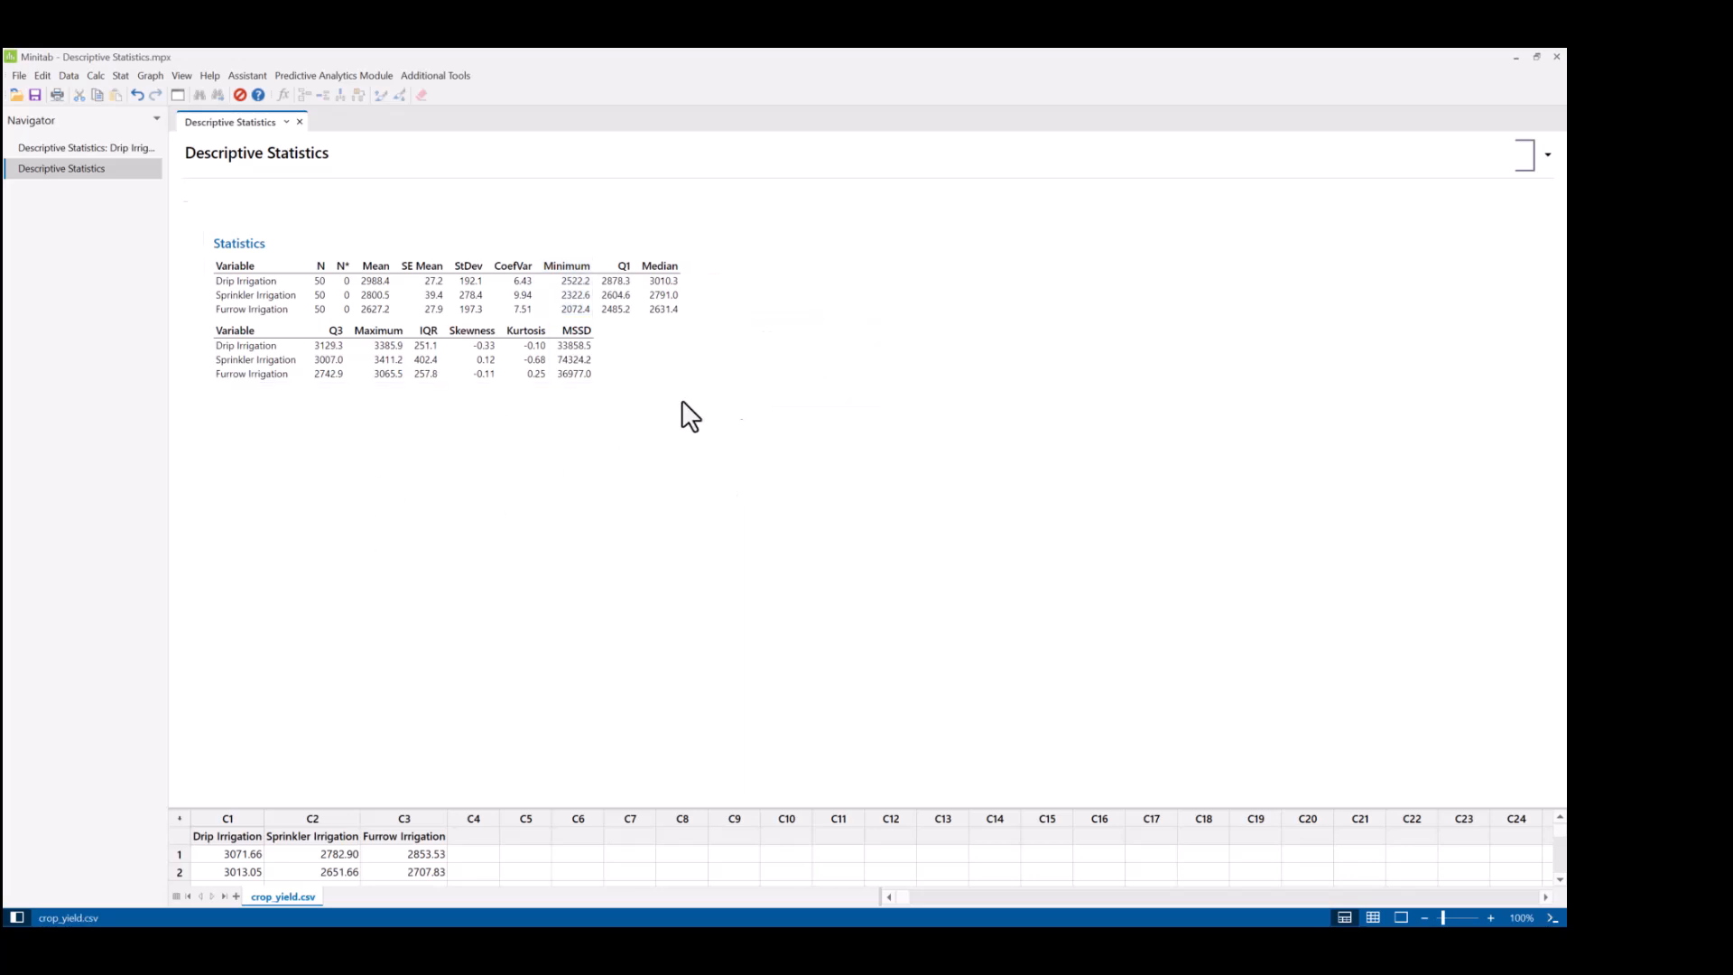